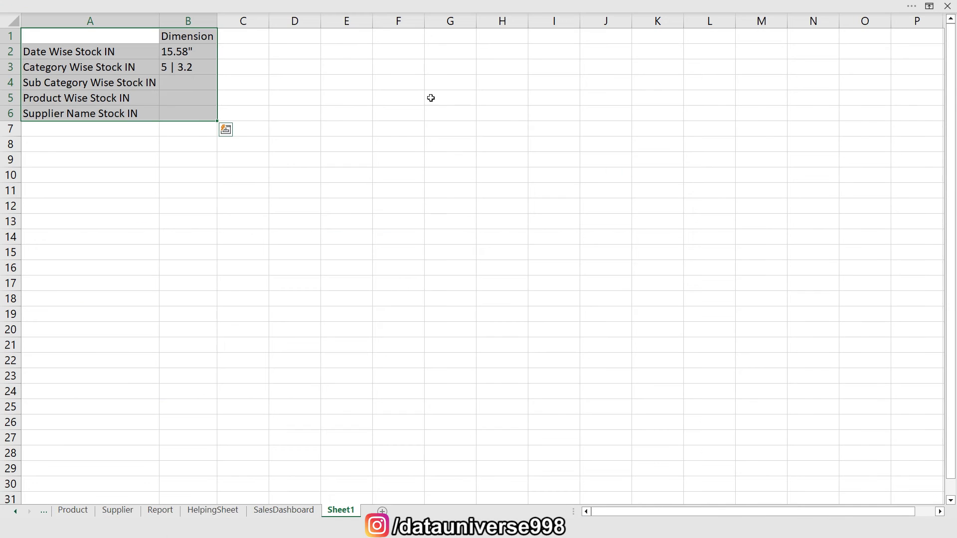
# Deselect the pasted chart-title list, restore the hidden ribbon and bring up the Power Pivot commands.
pyautogui.hotkey('ctrl', 'Home')
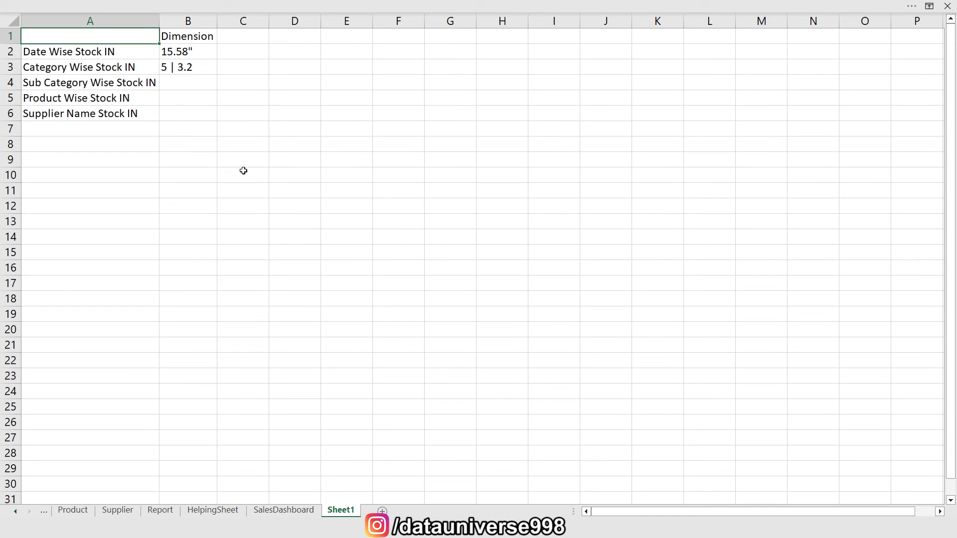
pyautogui.click(252, 7)
pyautogui.click(483, 31)
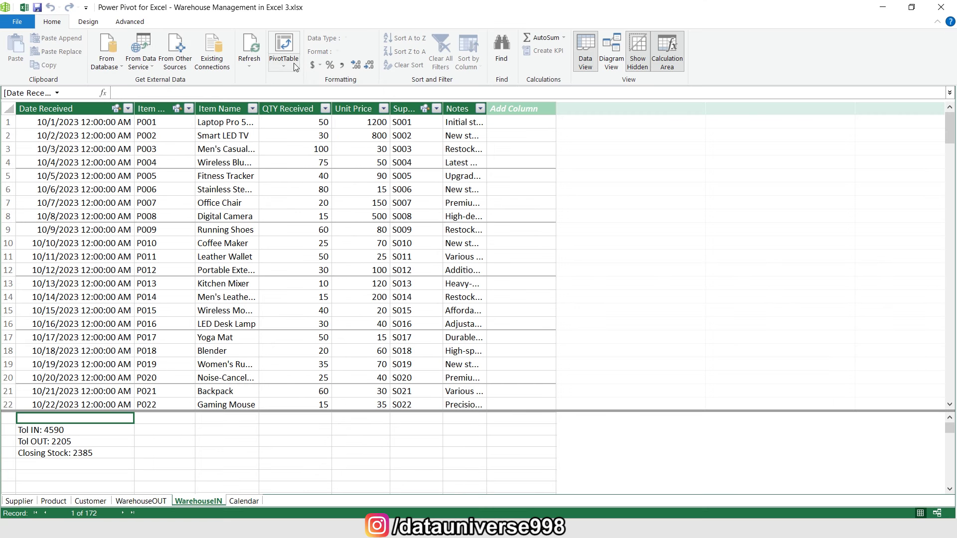
# Create an empty data-model PivotTable at Sheet1!C1 and display its field list.
pyautogui.click(279, 66)
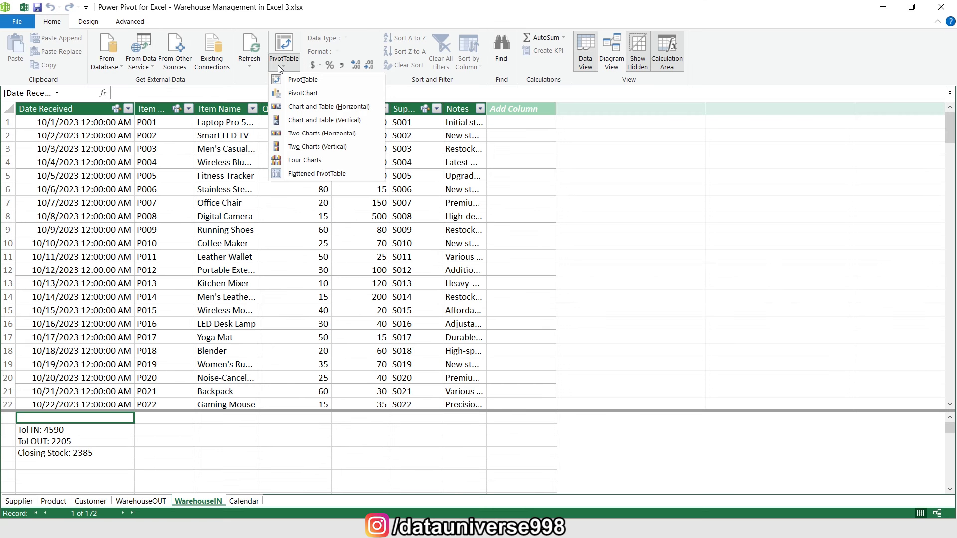
pyautogui.click(304, 80)
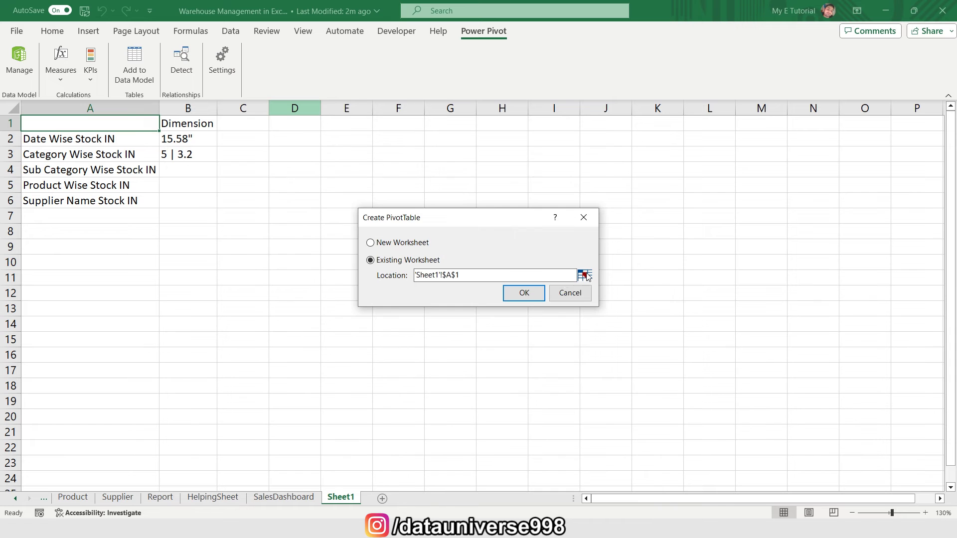
pyautogui.click(584, 275)
pyautogui.click(250, 128)
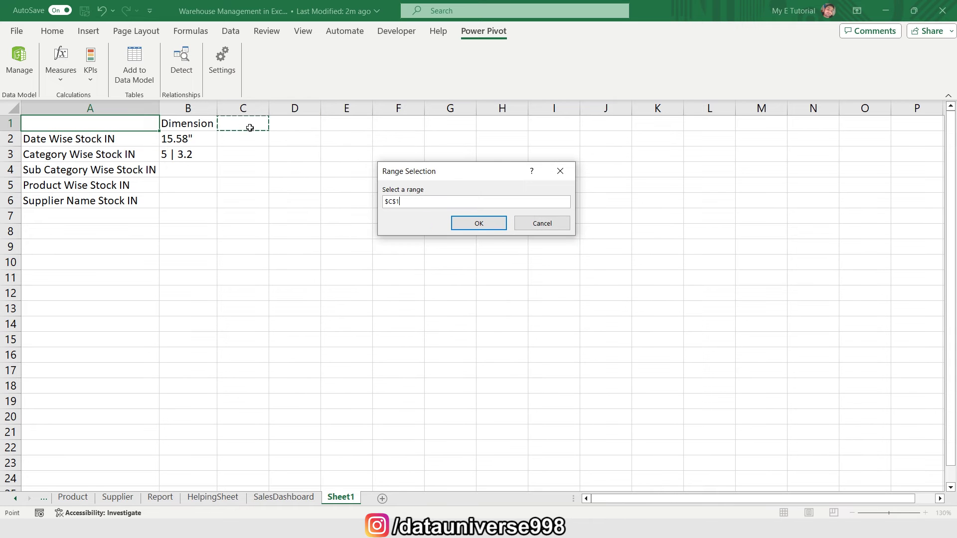
pyautogui.click(486, 222)
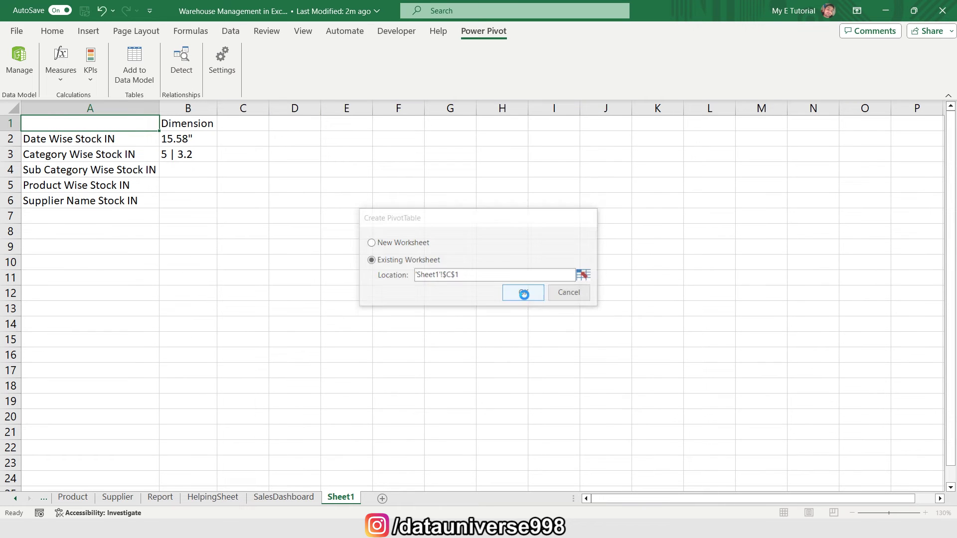
pyautogui.click(528, 294)
pyautogui.rightClick(235, 141)
pyautogui.click(279, 246)
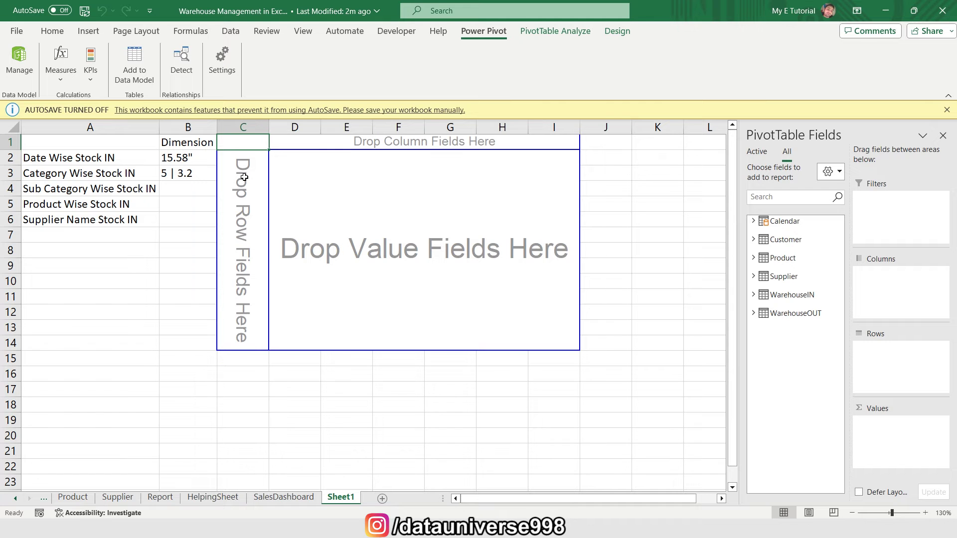
# Put Calendar's Day field in Rows and WarehouseIN's Tol IN in Values.
pyautogui.click(754, 221)
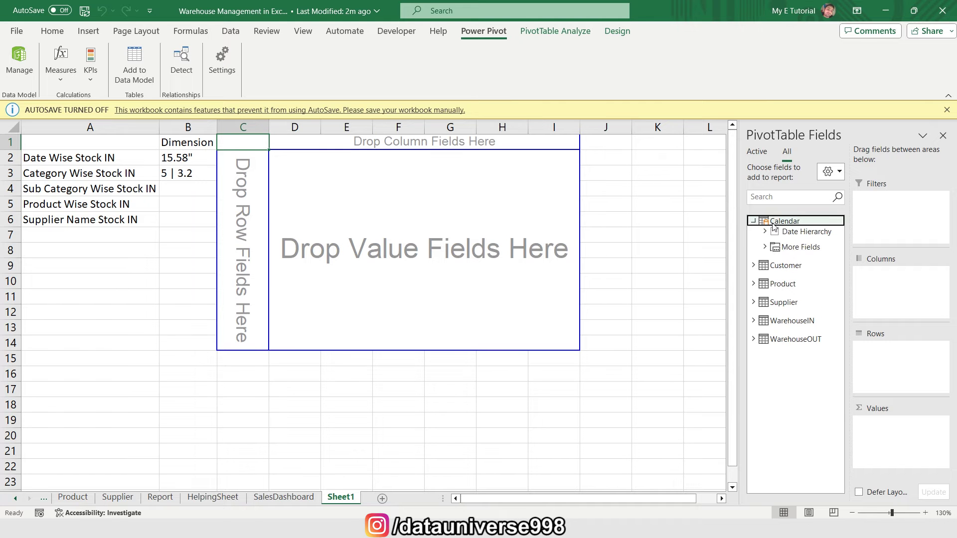
pyautogui.click(765, 247)
pyautogui.moveTo(799, 365); pyautogui.dragTo(887, 370)
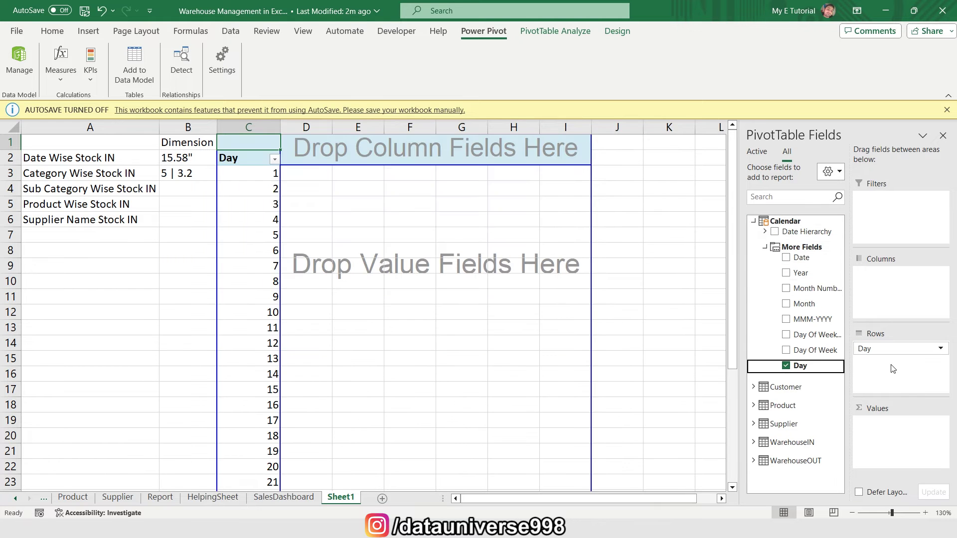
pyautogui.click(754, 443)
pyautogui.moveTo(806, 431); pyautogui.dragTo(882, 441)
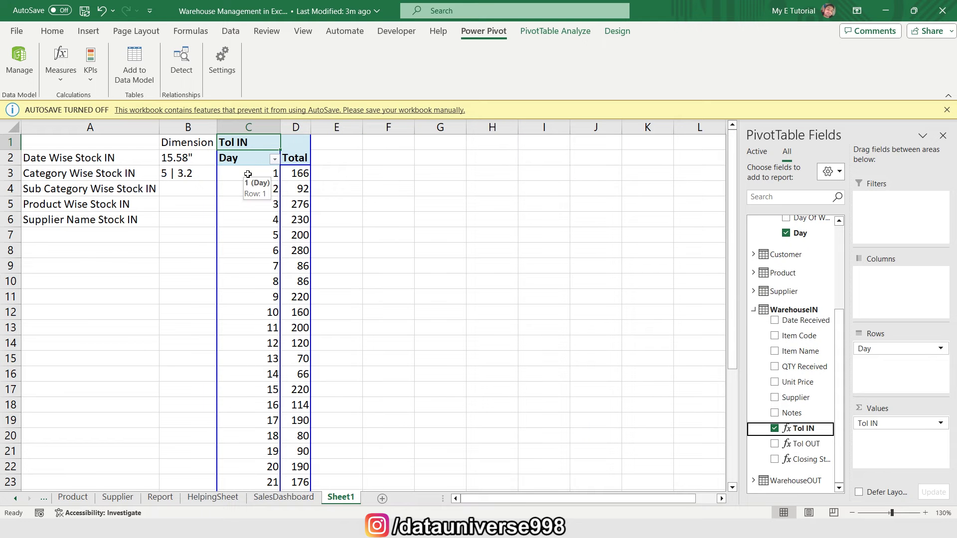
pyautogui.click(88, 31)
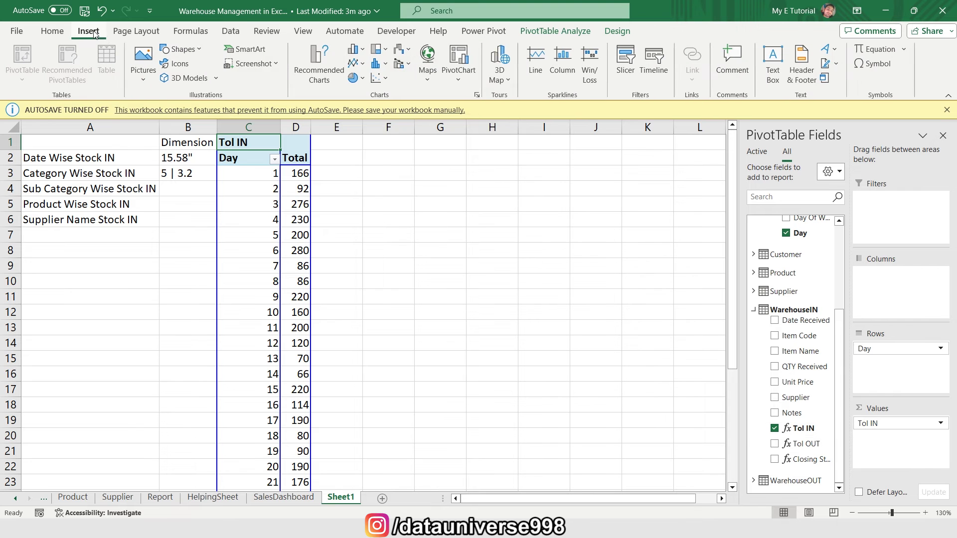
# Add a clustered column PivotChart of Tol IN by Day and paste a copy of the PivotTable at K1.
pyautogui.click(354, 49)
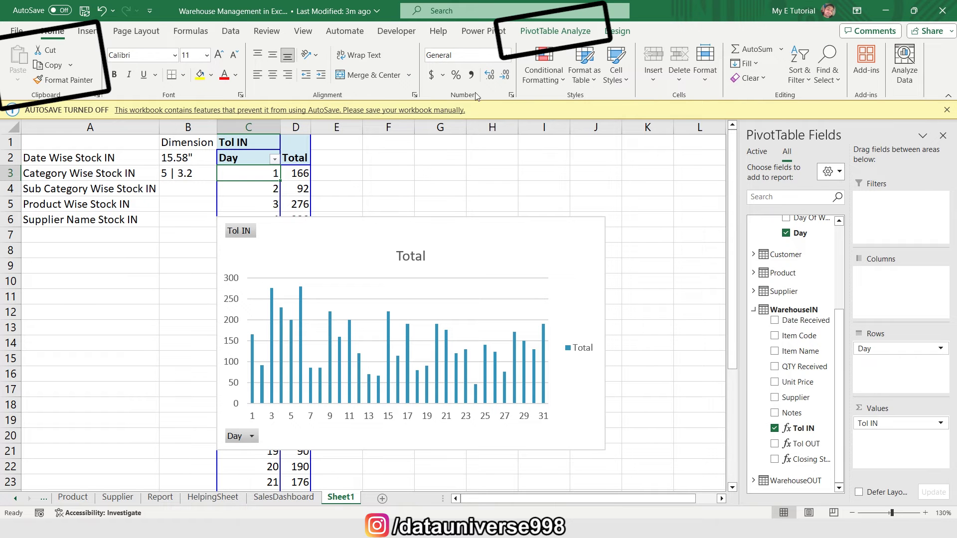
pyautogui.click(568, 34)
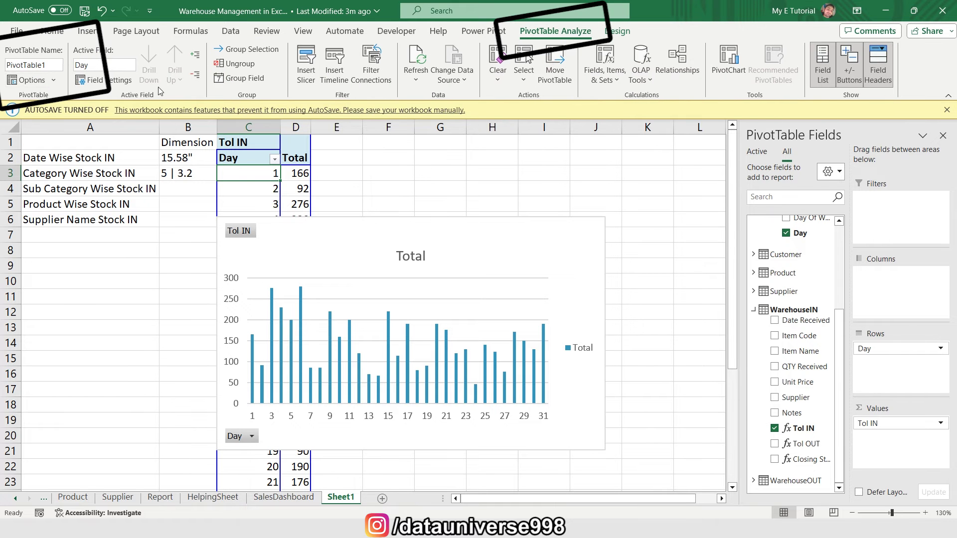
pyautogui.click(53, 66)
pyautogui.press('Return')
pyautogui.hotkey('ctrl', 'a')
pyautogui.scroll(-5, 241, 204)
pyautogui.scroll(5, 241, 205)
pyautogui.hotkey('ctrl', 'c')
pyautogui.press('Up')
pyautogui.press('Up')
pyautogui.press('Right')
pyautogui.press('Right')
pyautogui.press('Right')
pyautogui.press('Right')
pyautogui.press('Right')
pyautogui.press('Right')
pyautogui.press('Right')
pyautogui.press('Right')
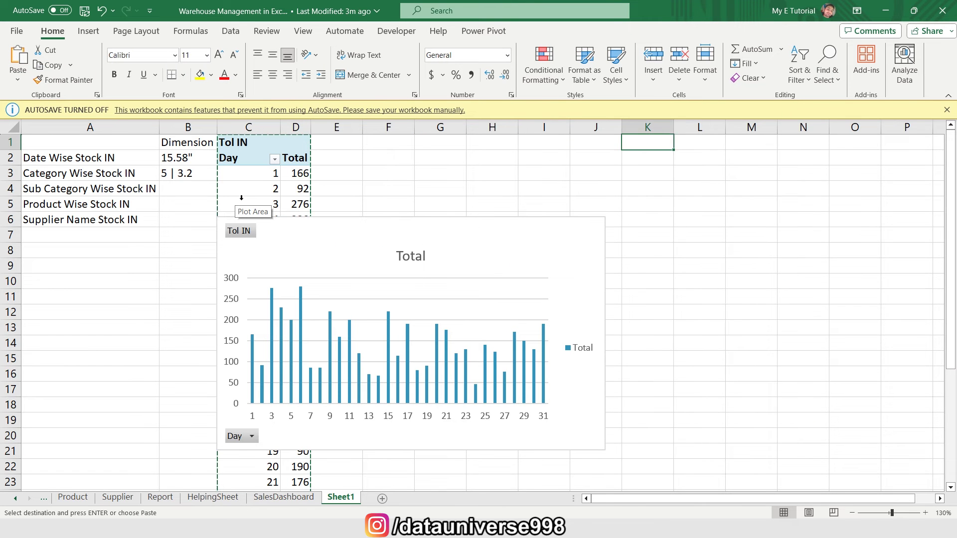
pyautogui.hotkey('ctrl', 'v')
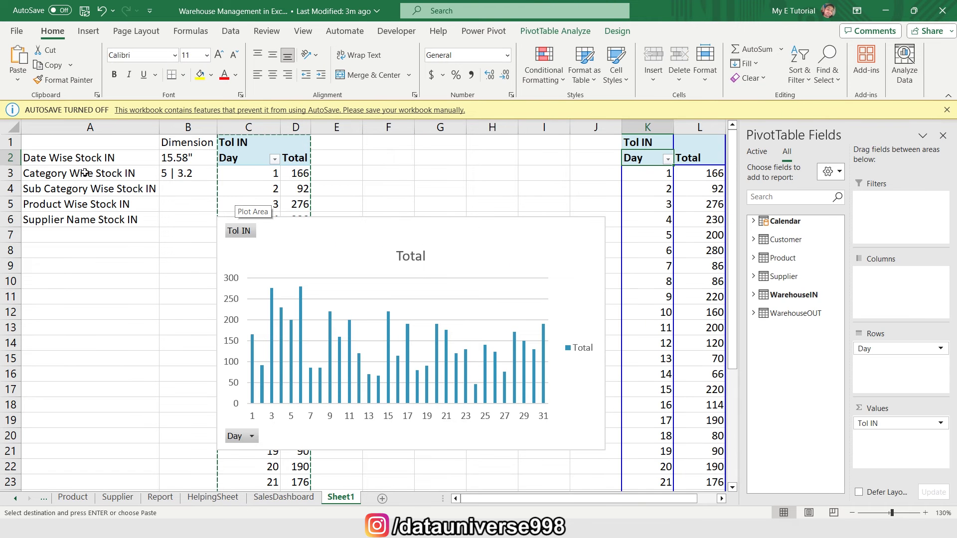
# Fill the Category Wise Stock IN label in A3 yellow and swap the K1 PivotTable rows from Day to Product Category.
pyautogui.click(80, 173)
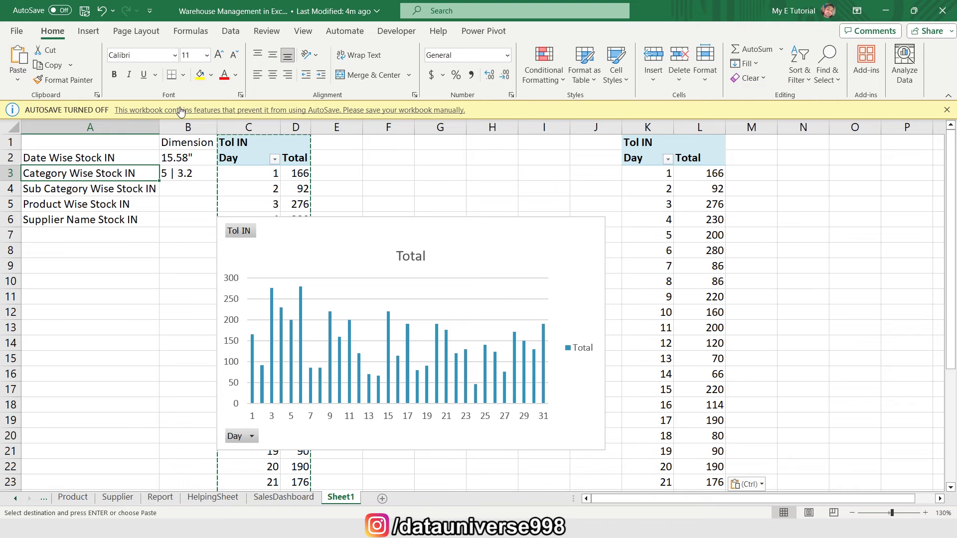
pyautogui.click(199, 74)
pyautogui.click(648, 173)
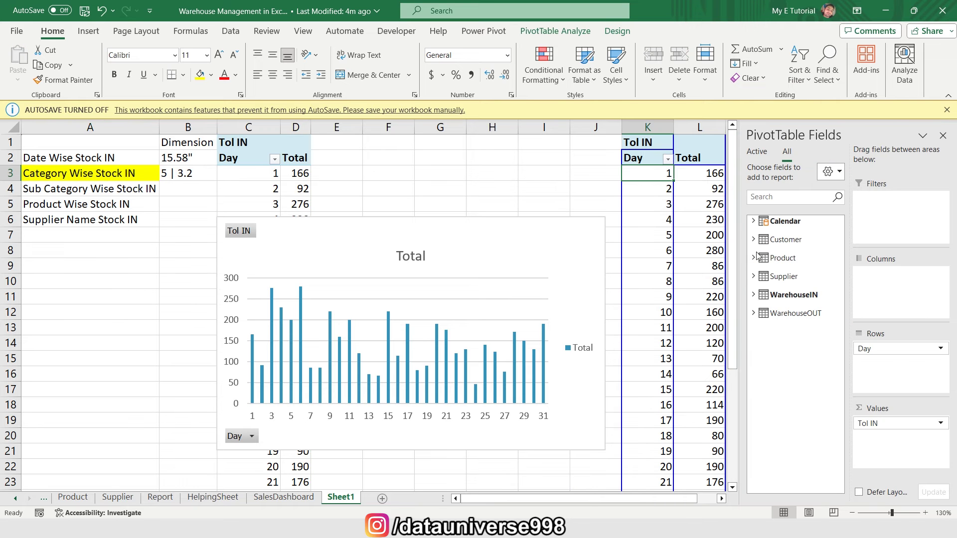
pyautogui.click(754, 259)
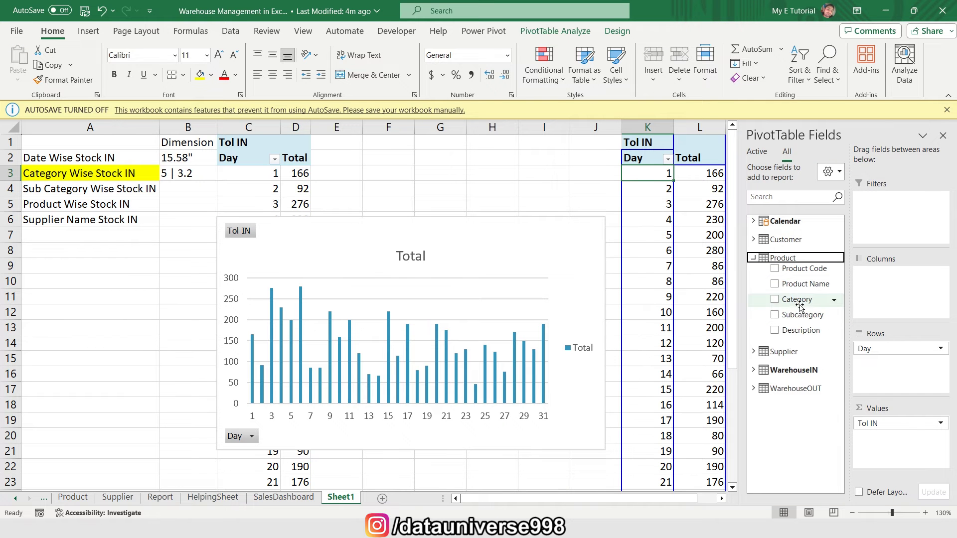
pyautogui.moveTo(792, 301); pyautogui.dragTo(751, 214)
# Insert a clustered bar PivotChart of Tol IN by Category.
pyautogui.hscroll(3, 331, 173)
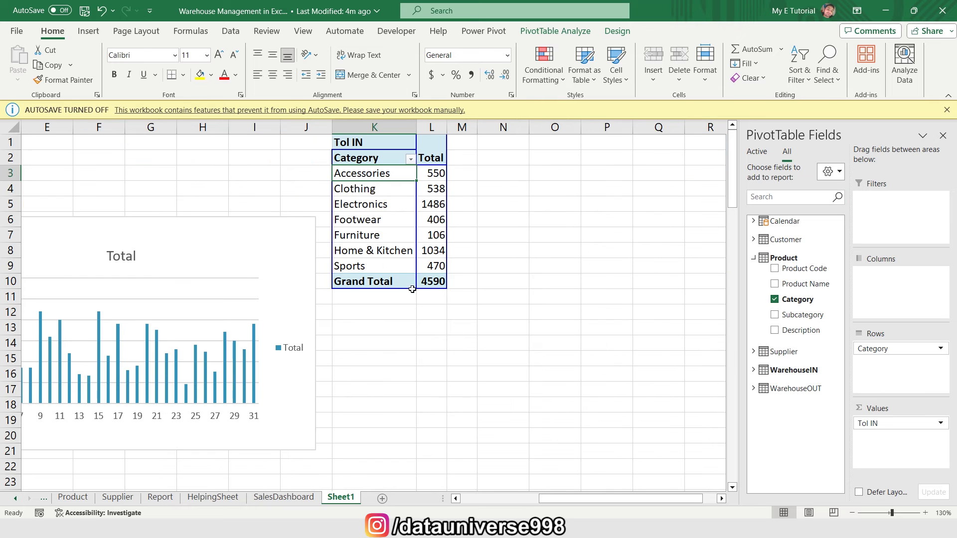
pyautogui.click(88, 31)
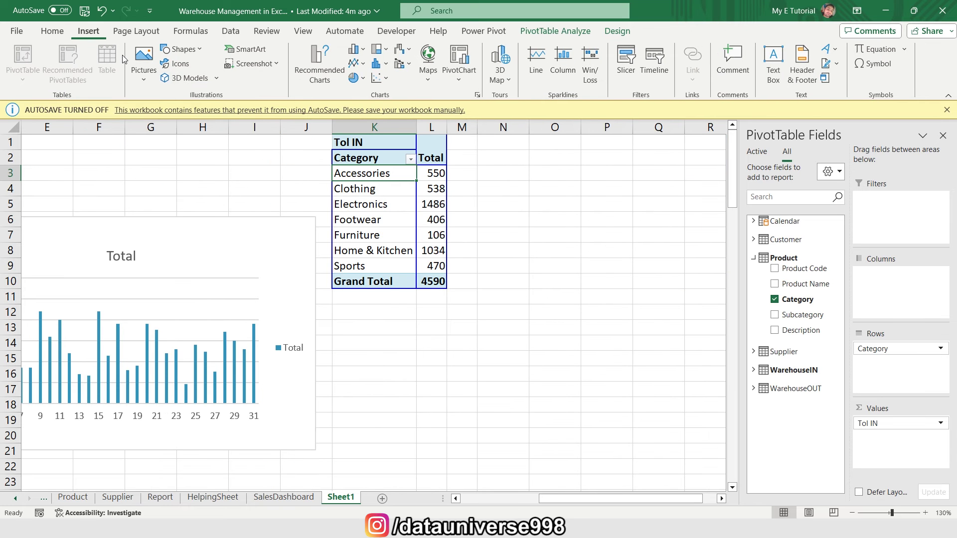
pyautogui.click(366, 50)
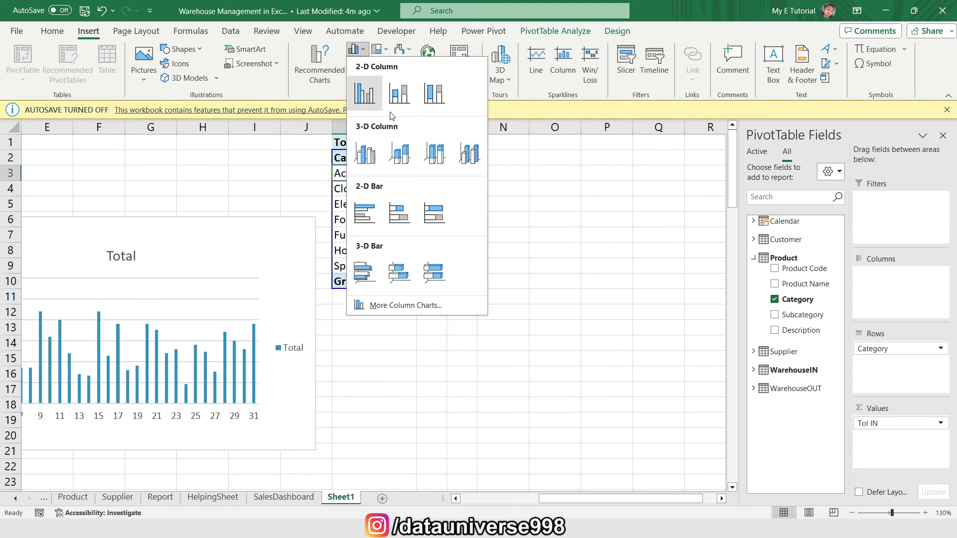
pyautogui.click(364, 212)
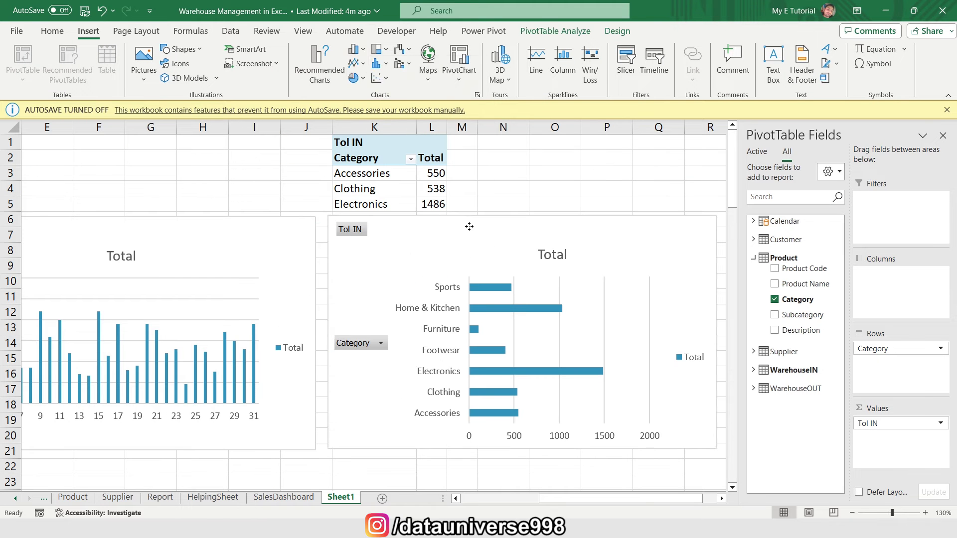
pyautogui.click(362, 160)
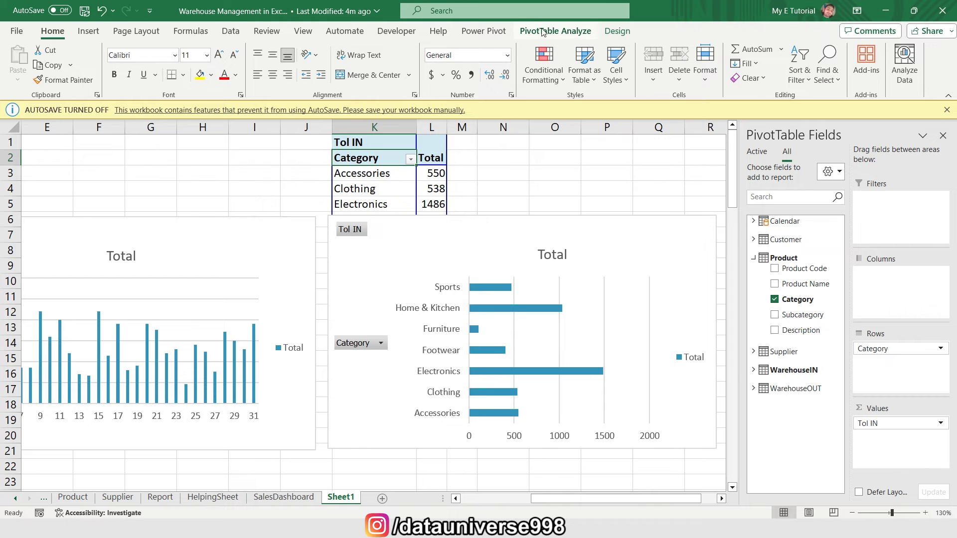
# Name the category PivotTable stockincategory and copy the whole PivotTable.
pyautogui.click(563, 36)
pyautogui.click(50, 65)
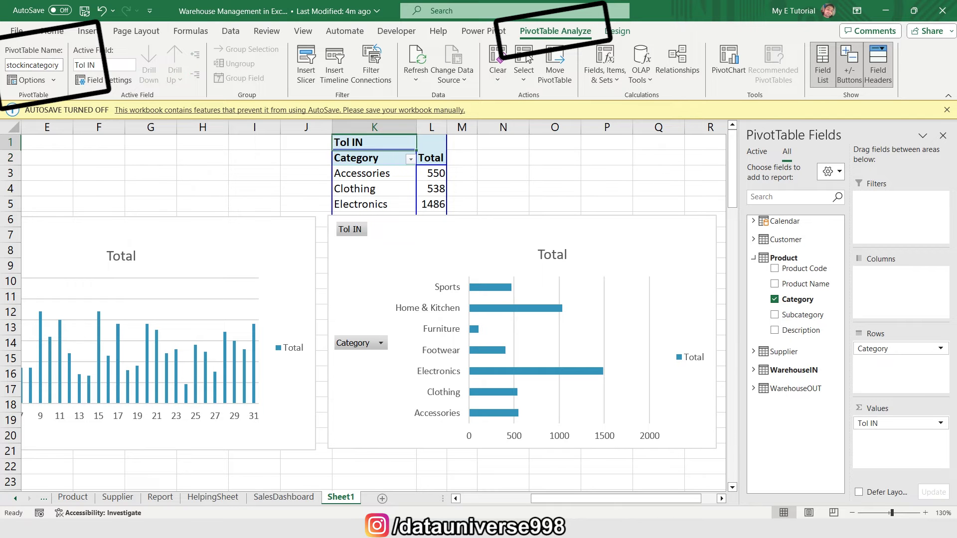
pyautogui.press('Return')
pyautogui.hotkey('ctrl', 'a')
pyautogui.hotkey('ctrl', 'c')
pyautogui.press('Right')
pyautogui.press('Right')
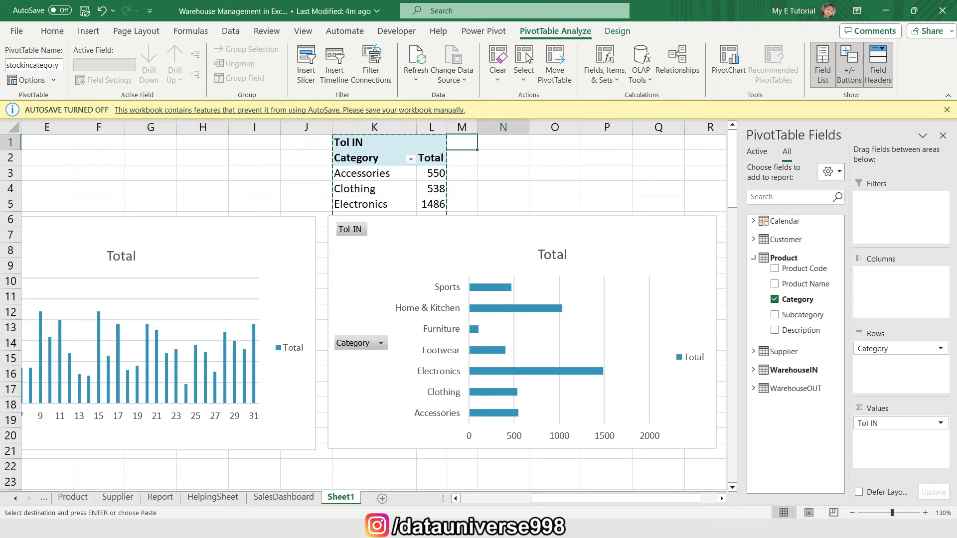
# Fill the Sub Category Wise Stock IN label in A4 yellow and paste the PivotTable copy at T1.
pyautogui.press('Right')
pyautogui.press('Right')
pyautogui.press('Right')
pyautogui.press('Left')
pyautogui.press('Left')
pyautogui.press('Left')
pyautogui.press('Left')
pyautogui.press('Left')
pyautogui.press('Left')
pyautogui.press('Left')
pyautogui.press('Left')
pyautogui.press('Left')
pyautogui.press('Left')
pyautogui.press('Left')
pyautogui.press('Left')
pyautogui.press('Left')
pyautogui.press('Left')
pyautogui.press('Left')
pyautogui.press('Down')
pyautogui.press('Down')
pyautogui.press('Down')
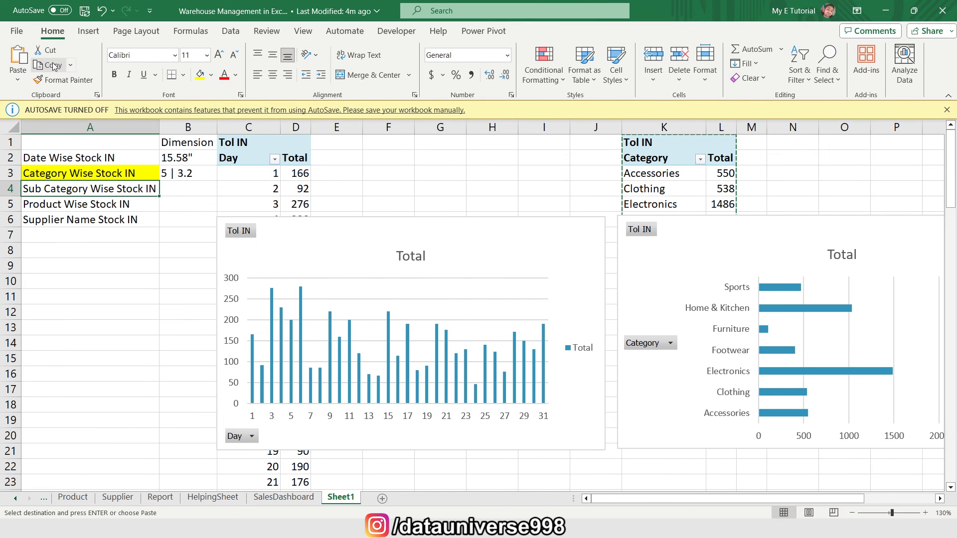
pyautogui.click(199, 78)
pyautogui.press('Right')
pyautogui.press('Right')
pyautogui.press('Right')
pyautogui.press('Right')
pyautogui.press('Right')
pyautogui.press('Right')
pyautogui.press('Right')
pyautogui.press('Right')
pyautogui.press('Right')
pyautogui.press('Right')
pyautogui.press('Right')
pyautogui.press('Right')
pyautogui.press('Right')
pyautogui.press('Right')
pyautogui.press('Right')
pyautogui.press('Right')
pyautogui.press('Right')
pyautogui.press('Right')
pyautogui.press('Right')
pyautogui.press('Right')
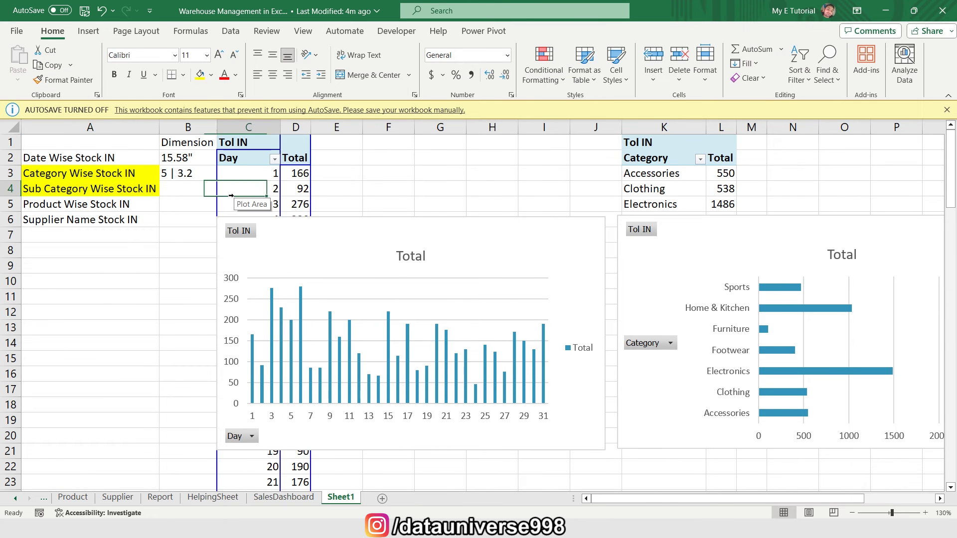
pyautogui.press('Left')
pyautogui.press('Left')
pyautogui.press('Left')
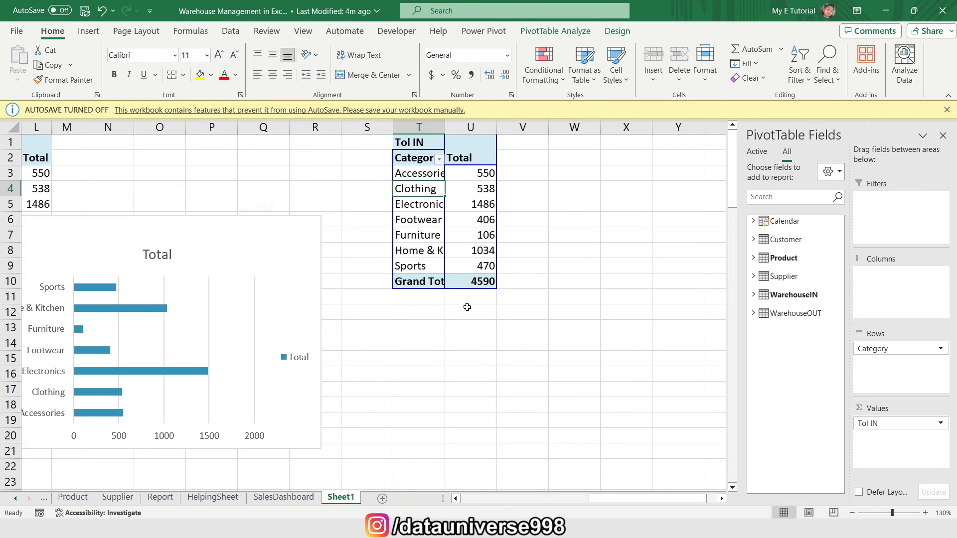
# Switch the T1 PivotTable rows to Subcategory and place a clustered bar PivotChart beneath it.
pyautogui.click(753, 258)
pyautogui.click(774, 299)
pyautogui.click(774, 314)
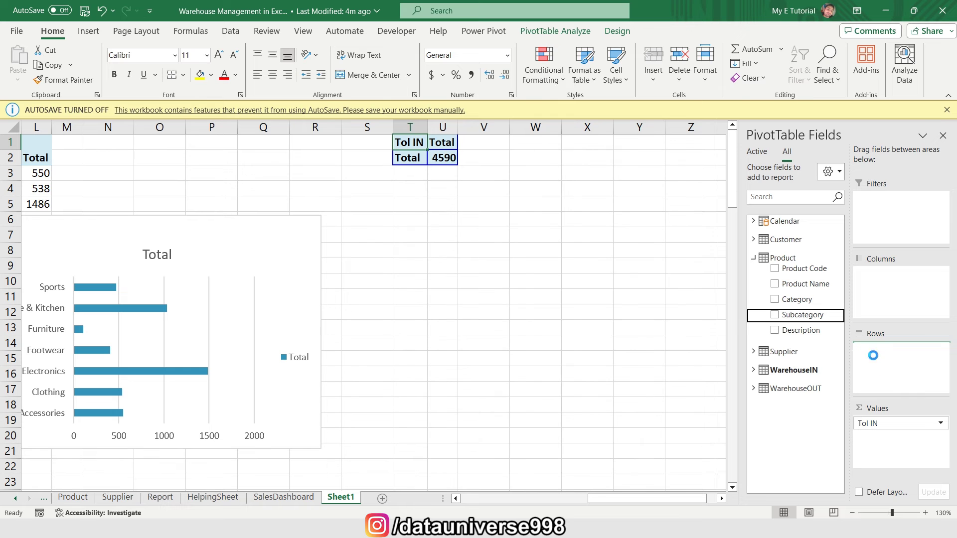
pyautogui.click(83, 34)
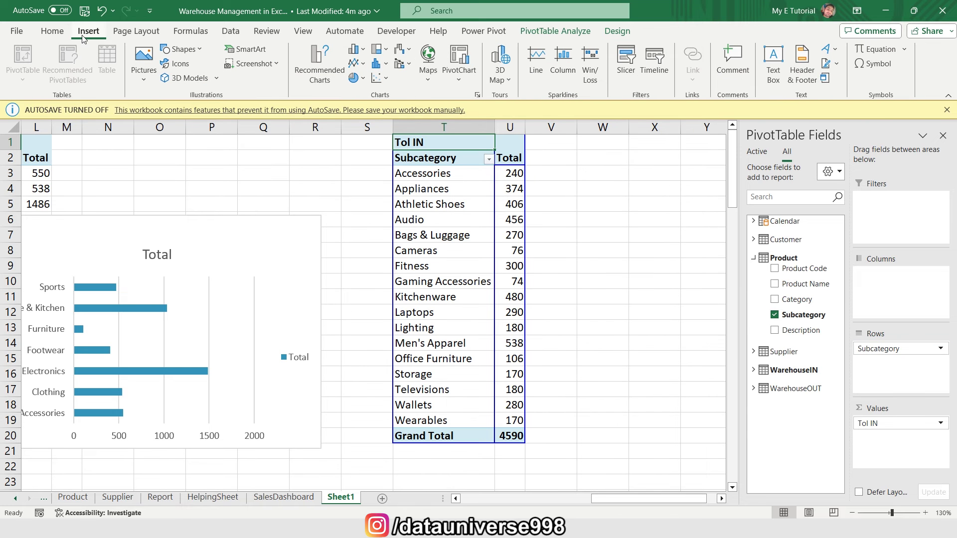
pyautogui.click(375, 63)
pyautogui.click(368, 215)
pyautogui.moveTo(320, 213); pyautogui.dragTo(532, 228)
pyautogui.click(436, 178)
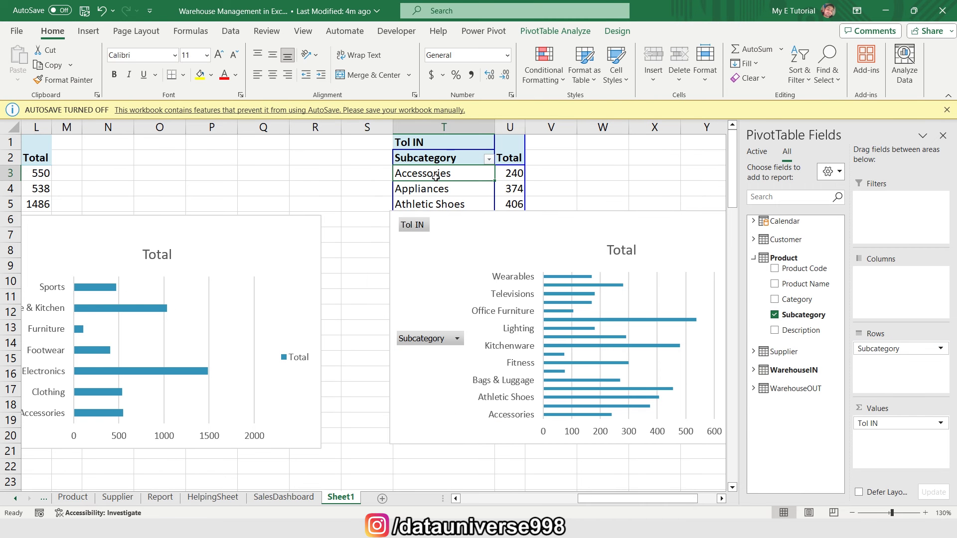
# Copy the subcategory PivotTable to AB1 and fill the Product Wise Stock IN label in A5 yellow.
pyautogui.click(556, 30)
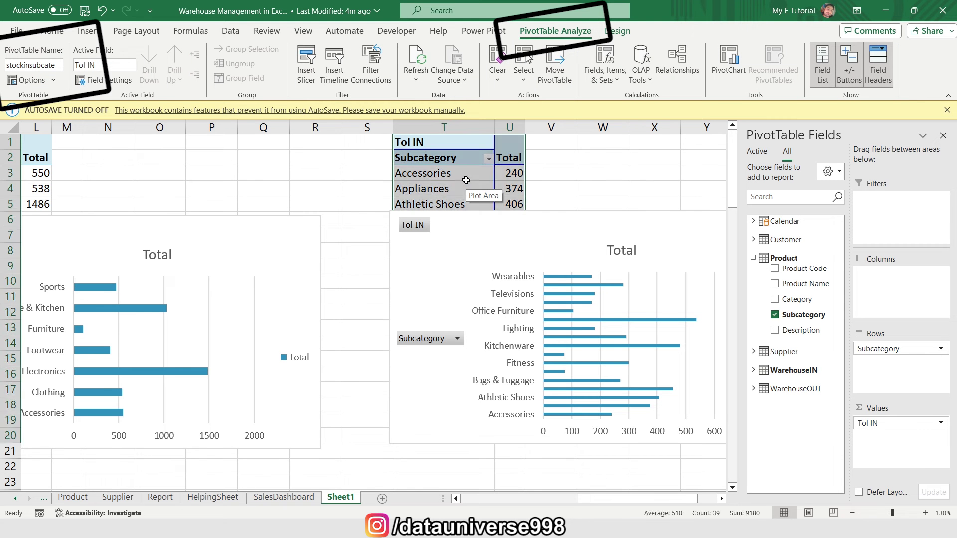
pyautogui.hotkey('ctrl', 'a')
pyautogui.hotkey('ctrl', 'c')
pyautogui.press('Up')
pyautogui.press('Up')
pyautogui.press('Right')
pyautogui.press('Right')
pyautogui.press('Right')
pyautogui.hotkey('ctrl', 'Home')
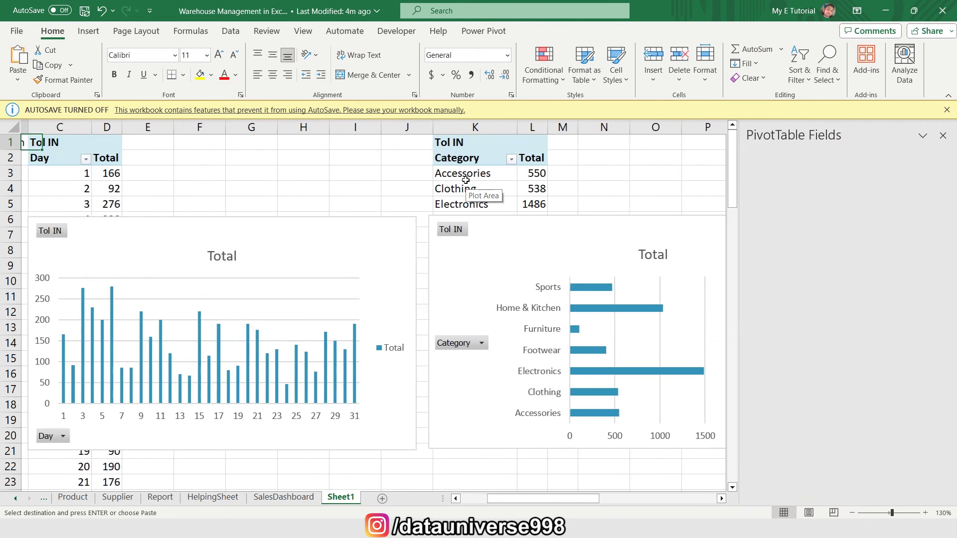
pyautogui.press('Down')
pyautogui.press('Down')
pyautogui.press('Down')
pyautogui.press('Down')
pyautogui.press('F4')
pyautogui.hotkey('ctrl', 'Right')
pyautogui.hotkey('ctrl', 'Right')
pyautogui.hotkey('ctrl', 'Right')
pyautogui.hotkey('ctrl', 'Right')
pyautogui.hotkey('ctrl', 'Right')
pyautogui.hotkey('ctrl', 'Right')
pyautogui.hotkey('ctrl', 'Right')
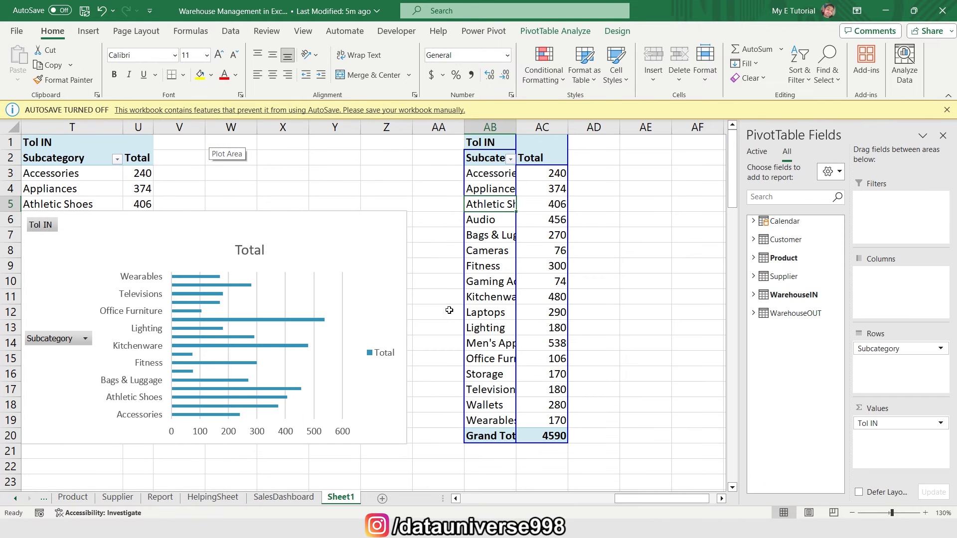
# Replace Subcategory with Product Name and keep only the top 10 products by Tol IN.
pyautogui.click(753, 258)
pyautogui.click(774, 315)
pyautogui.click(774, 283)
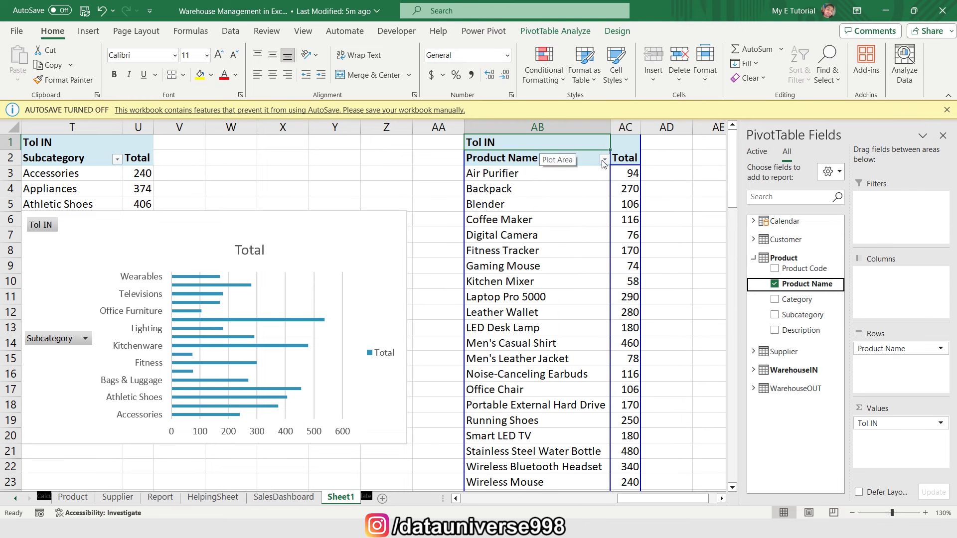
pyautogui.click(602, 158)
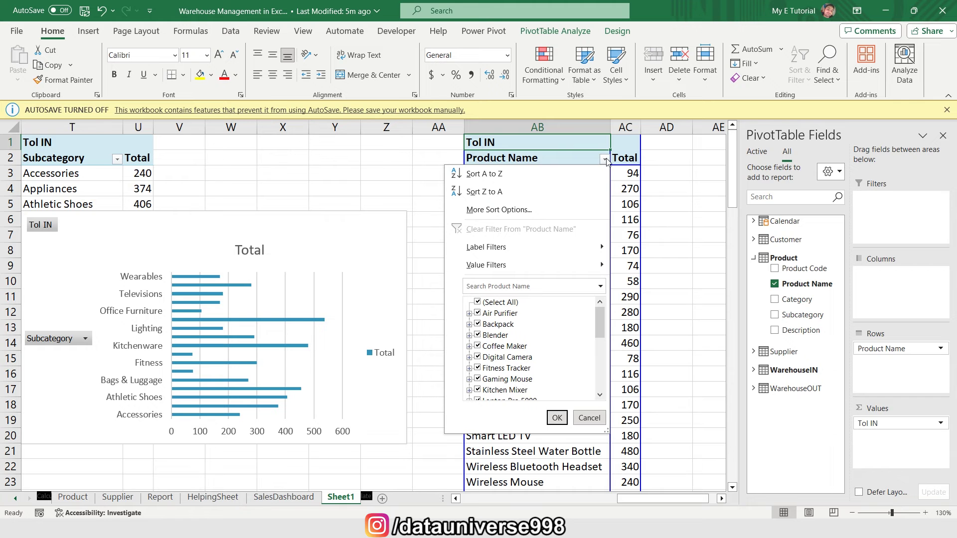
pyautogui.moveTo(555, 261)
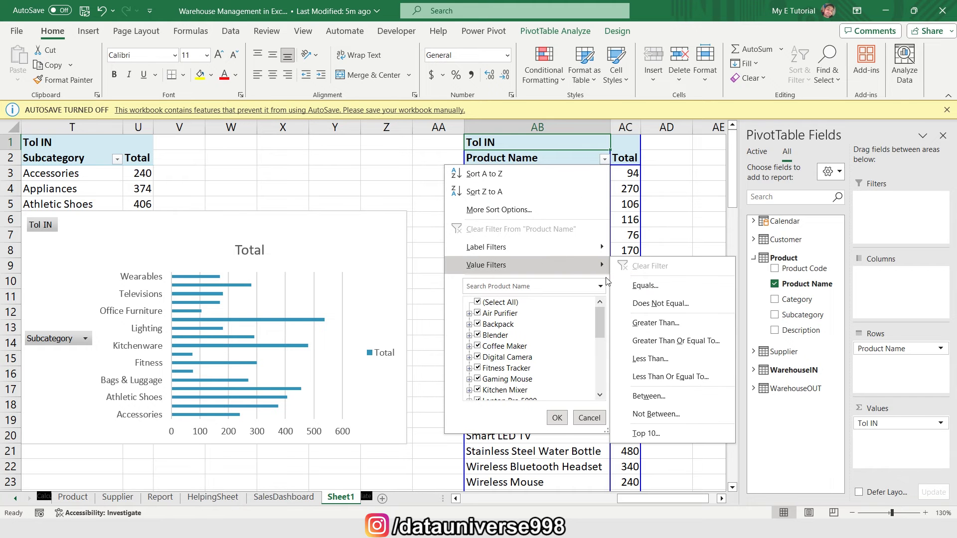
pyautogui.click(646, 433)
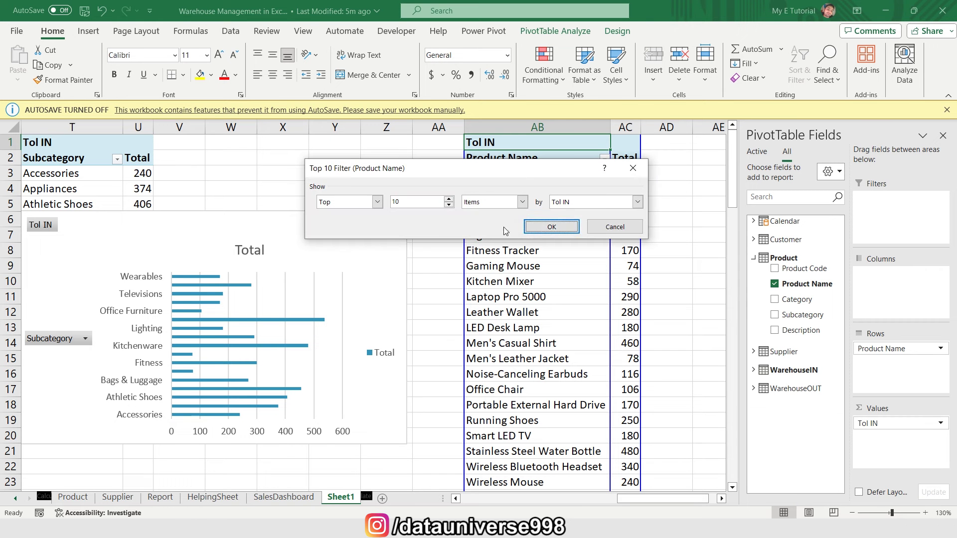
pyautogui.click(551, 227)
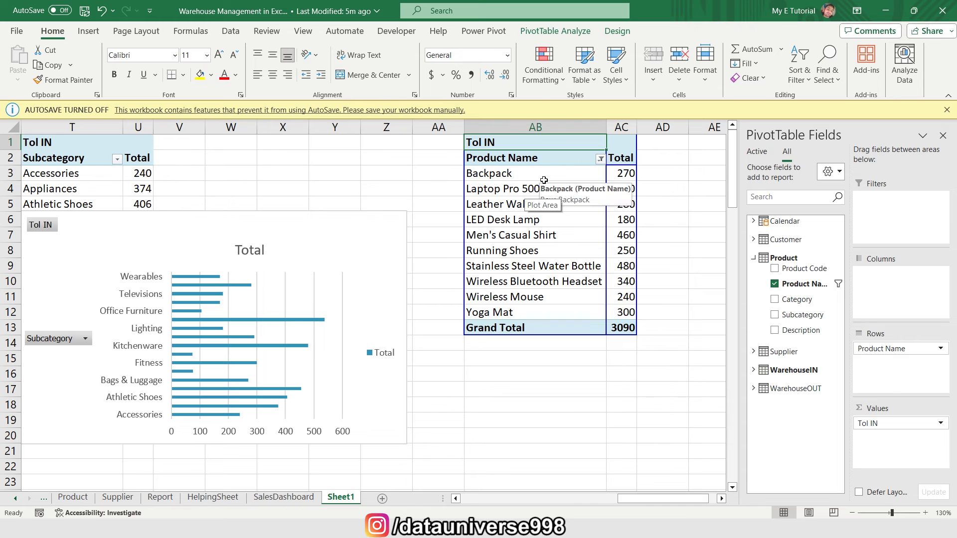
# Sort the product totals from largest to smallest.
pyautogui.rightClick(619, 173)
pyautogui.moveTo(674, 282)
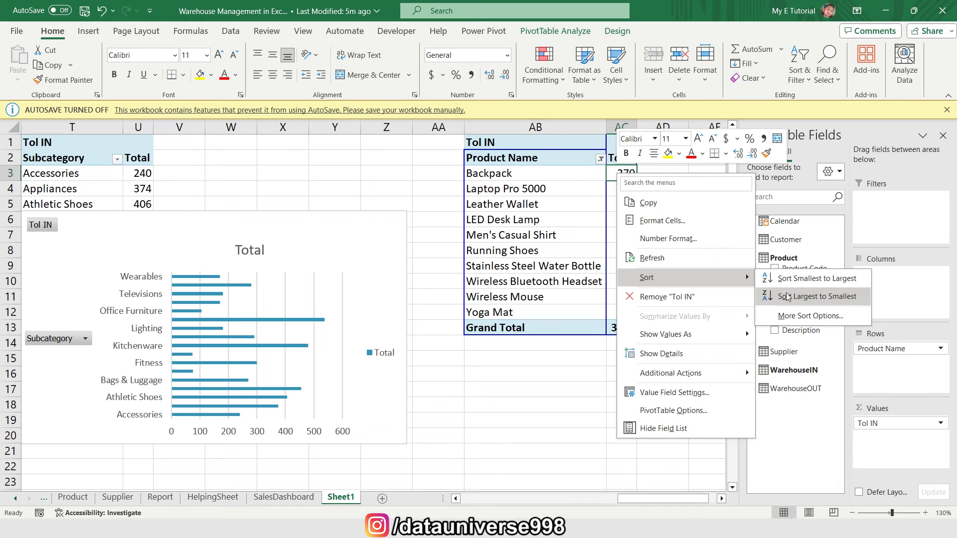
pyautogui.click(816, 296)
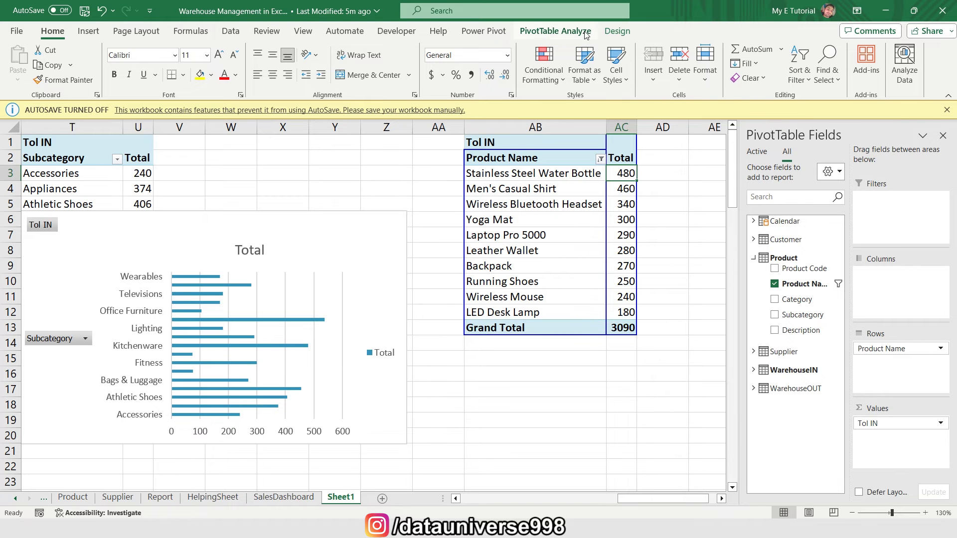
# Name the product pivot stockinproduct and add a clustered bar PivotChart below it.
pyautogui.click(552, 31)
pyautogui.click(33, 65)
pyautogui.write('stockinproduct')
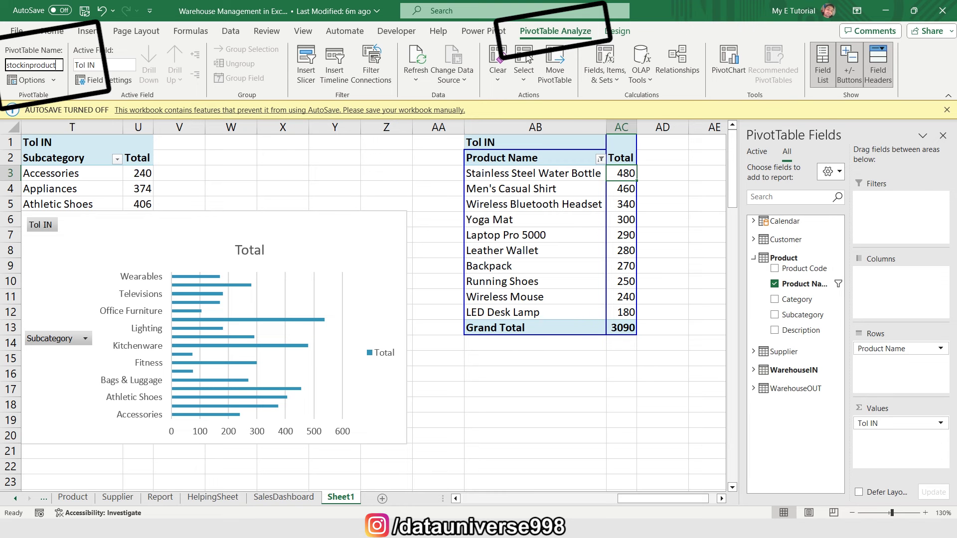
pyautogui.click(88, 31)
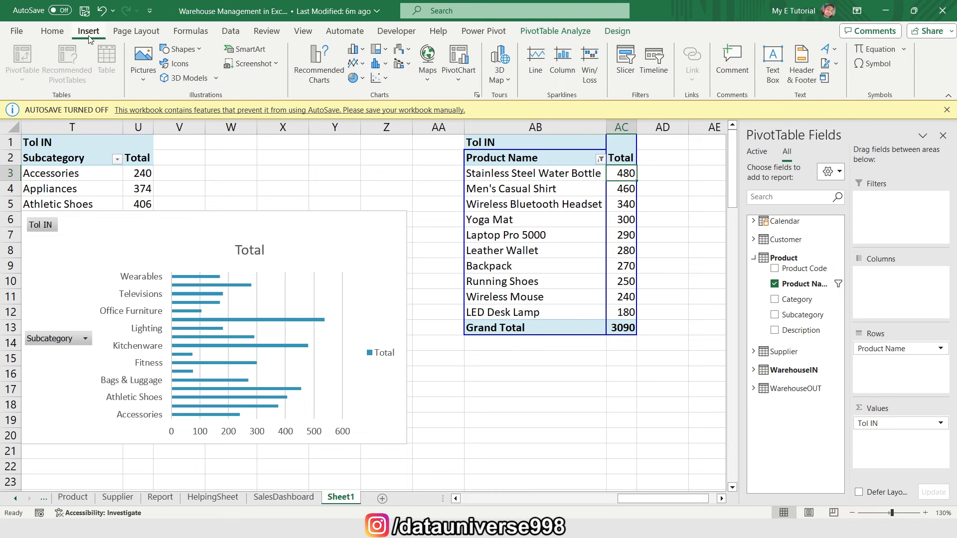
pyautogui.click(368, 49)
pyautogui.click(364, 213)
pyautogui.moveTo(295, 256); pyautogui.dragTo(554, 318)
# Sort products smallest to largest and subcategories largest to smallest.
pyautogui.rightClick(622, 174)
pyautogui.moveTo(697, 277)
pyautogui.click(784, 280)
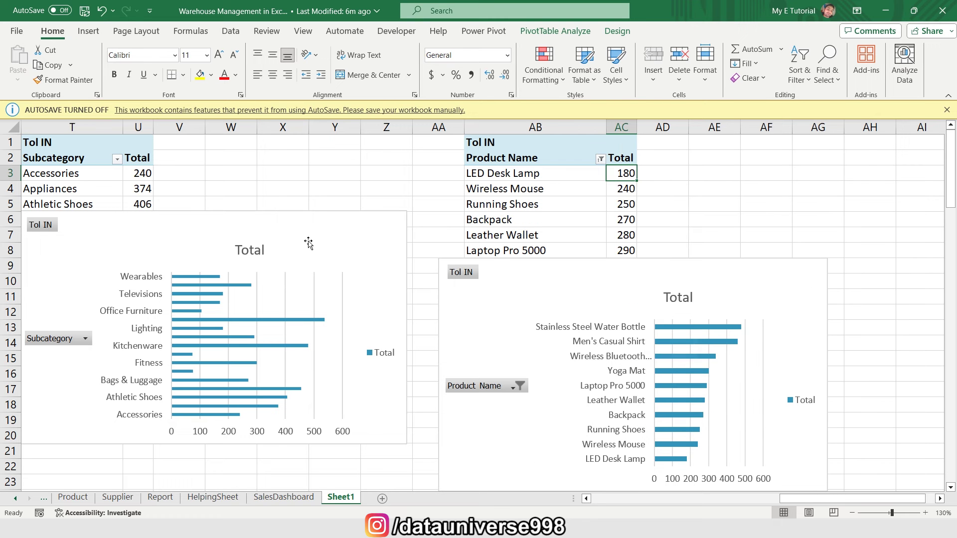
pyautogui.rightClick(138, 174)
pyautogui.moveTo(267, 277)
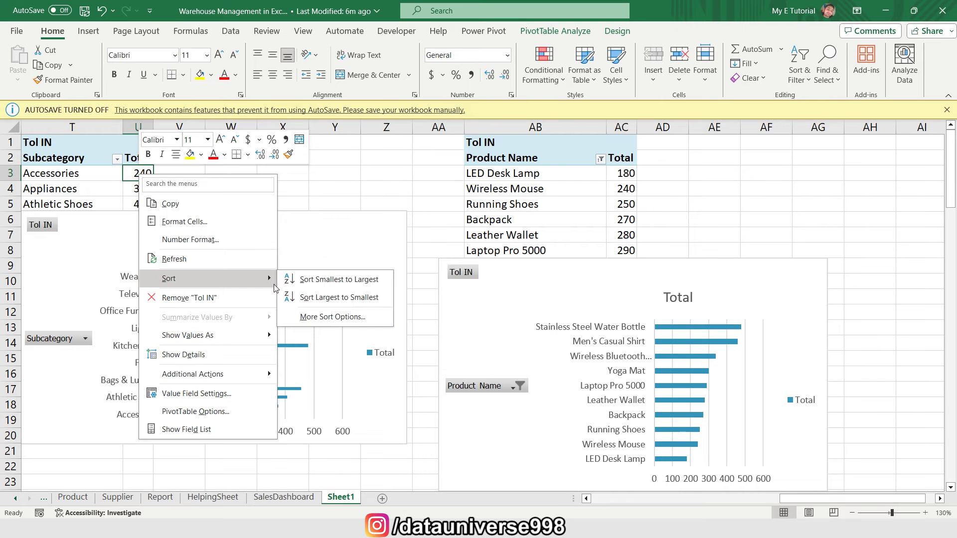
pyautogui.click(321, 298)
pyautogui.moveTo(788, 498); pyautogui.dragTo(666, 500)
# Sort the category PivotTable smallest to largest, then go to the Supplier Name Stock IN label.
pyautogui.rightClick(346, 172)
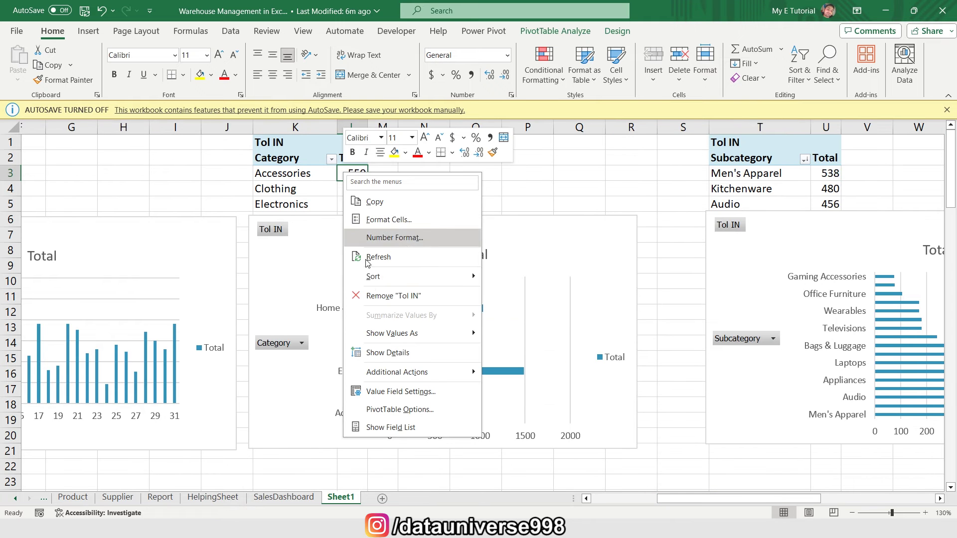
pyautogui.moveTo(373, 284)
pyautogui.click(516, 277)
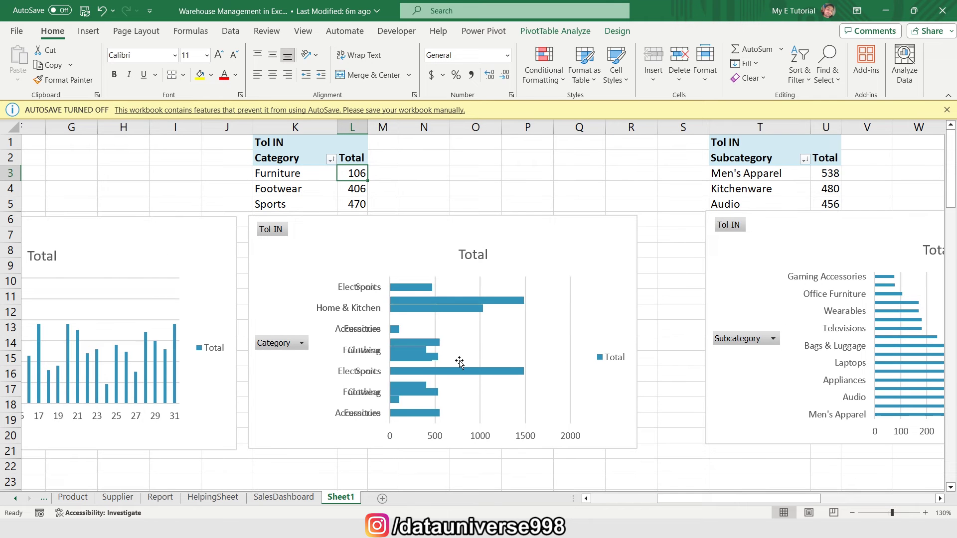
pyautogui.hotkey('ctrl', 'Right')
pyautogui.press('Up')
pyautogui.press('Home')
pyautogui.press('Down')
pyautogui.press('Down')
pyautogui.press('Down')
pyautogui.press('Down')
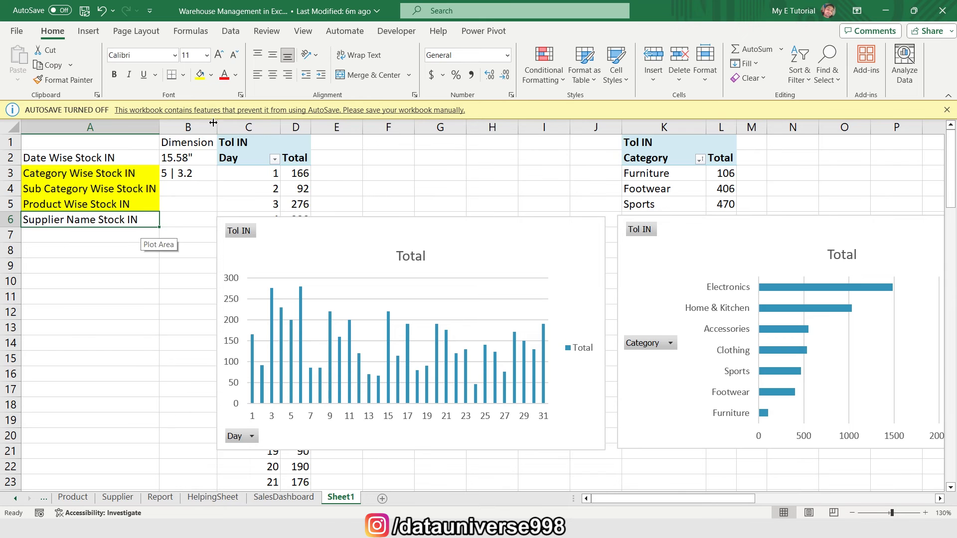
# Paste a copy of the product pivot at AI1 and clear its top 10 filter.
pyautogui.hotkey('ctrl', 'Right')
pyautogui.hotkey('ctrl', 'Right')
pyautogui.hotkey('ctrl', 'Right')
pyautogui.hotkey('ctrl', 'Right')
pyautogui.hotkey('ctrl', 'Right')
pyautogui.hotkey('ctrl', 'Up')
pyautogui.hotkey('shift', 'Right')
pyautogui.hotkey('shift', 'Down')
pyautogui.hotkey('shift', 'Down')
pyautogui.hotkey('shift', 'Down')
pyautogui.hotkey('shift', 'Down')
pyautogui.hotkey('shift', 'Down')
pyautogui.hotkey('shift', 'Down')
pyautogui.hotkey('shift', 'Down')
pyautogui.hotkey('ctrl', 'c')
pyautogui.press('Right')
pyautogui.press('Right')
pyautogui.press('Right')
pyautogui.press('Right')
pyautogui.press('Right')
pyautogui.press('Right')
pyautogui.press('Right')
pyautogui.hotkey('ctrl', 'v')
pyautogui.click(758, 158)
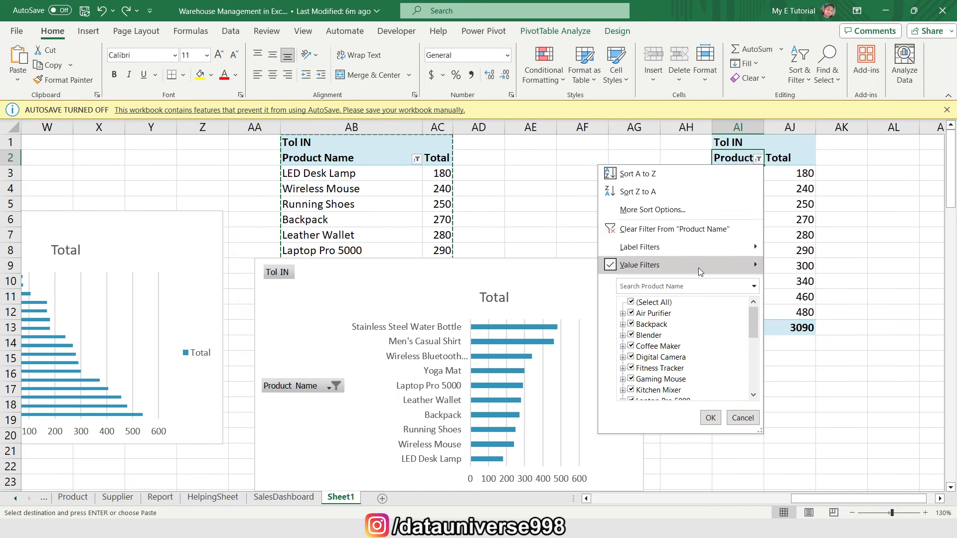
pyautogui.click(642, 228)
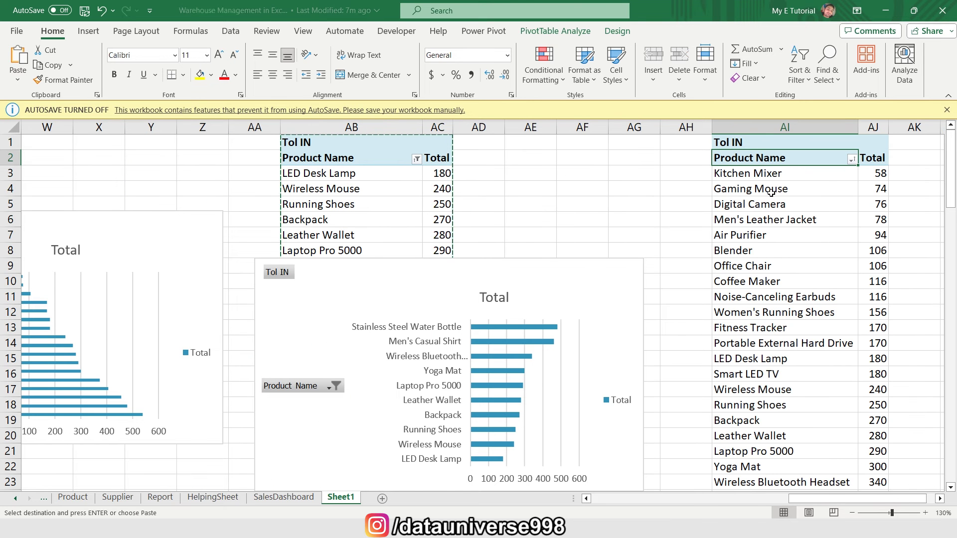
# Replace Product Name with Supplier Name in the copied pivot's rows.
pyautogui.rightClick(773, 178)
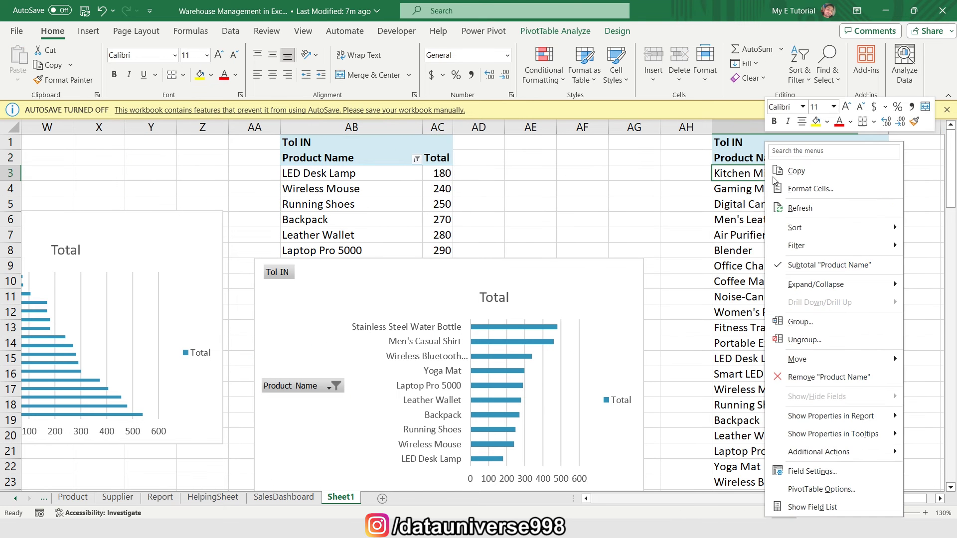
pyautogui.click(805, 507)
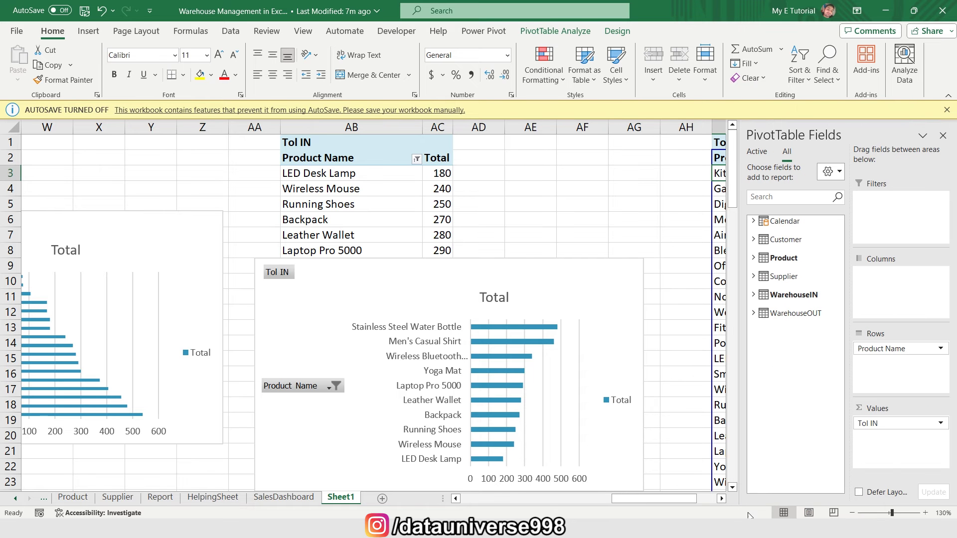
pyautogui.hscroll(8, 725, 502)
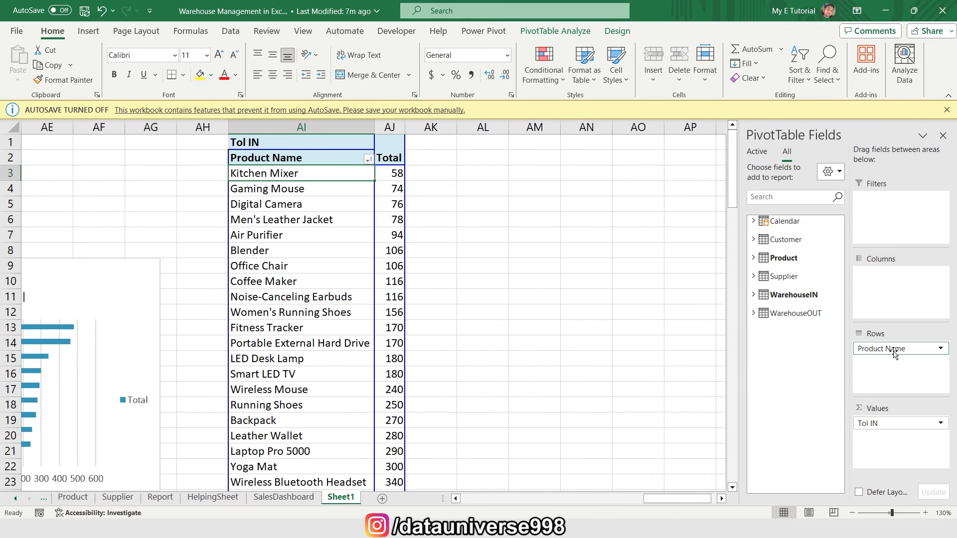
pyautogui.moveTo(895, 353); pyautogui.dragTo(802, 259)
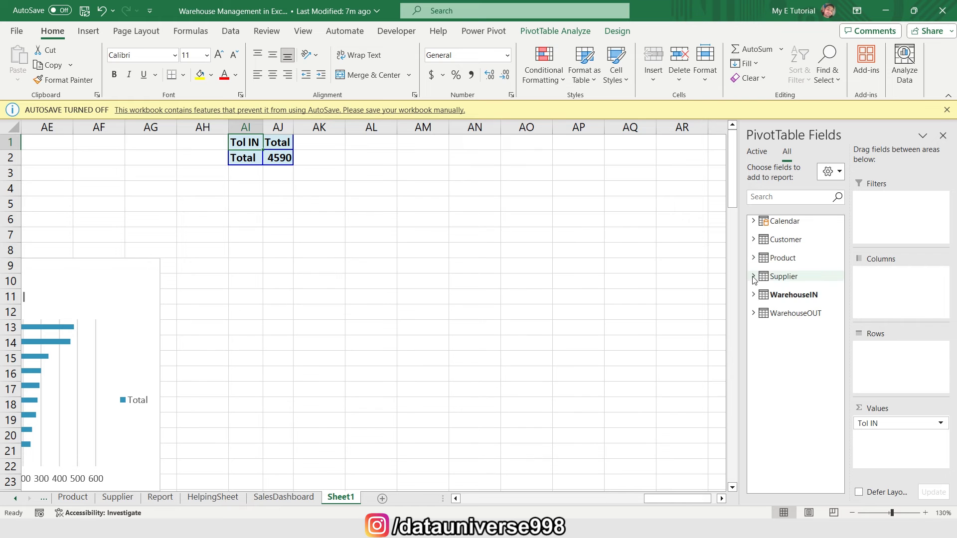
pyautogui.click(753, 277)
pyautogui.click(791, 302)
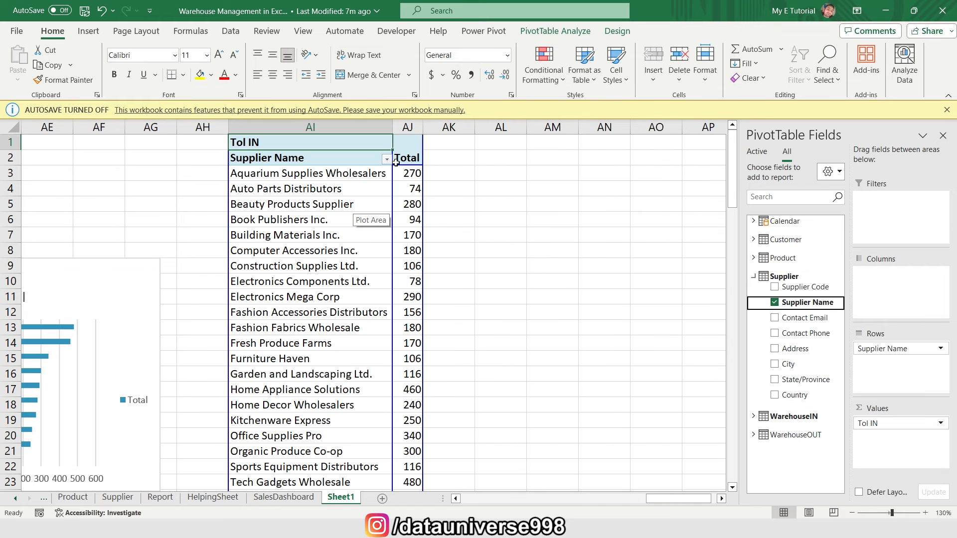
# Filter the supplier list to the top 10 Supplier Names by Tol IN.
pyautogui.click(387, 159)
pyautogui.moveTo(279, 325)
pyautogui.click(433, 435)
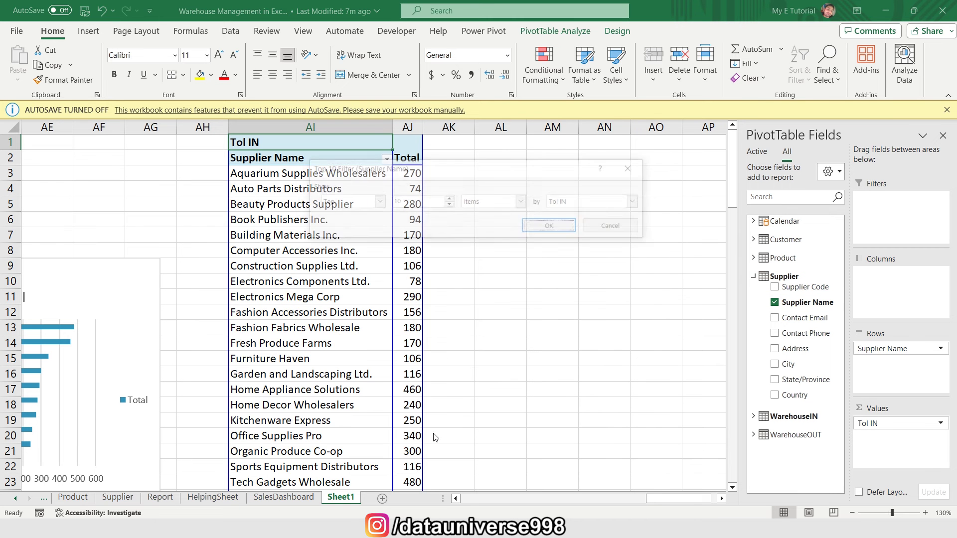
pyautogui.click(528, 232)
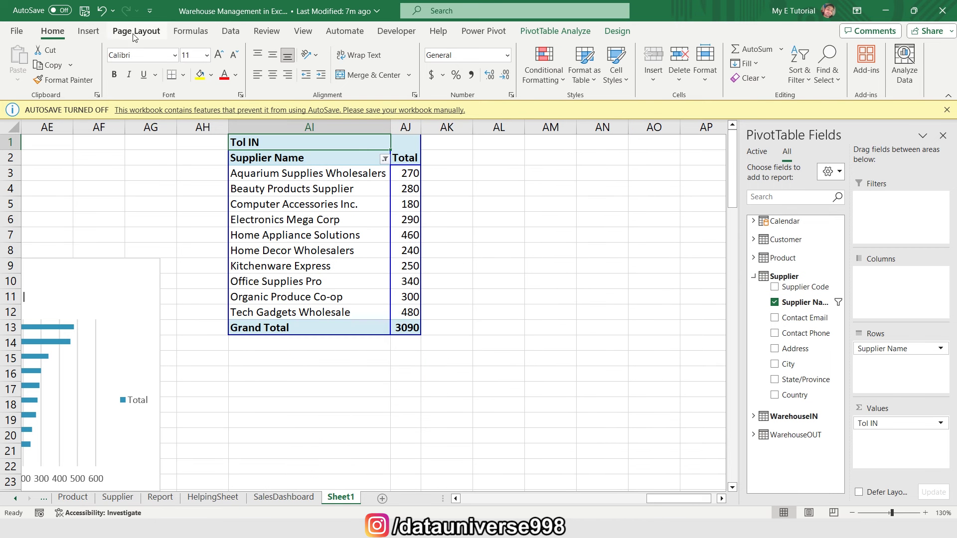
pyautogui.click(94, 33)
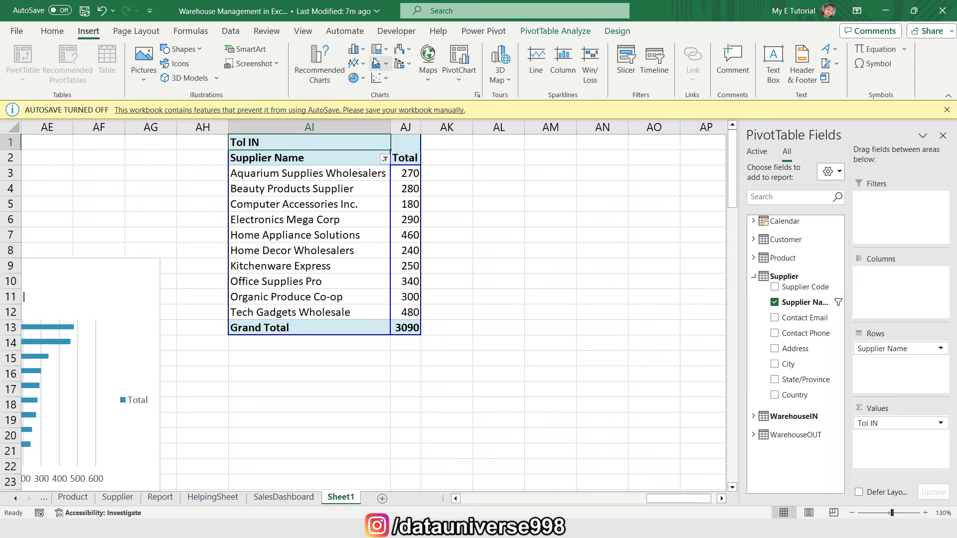
# Insert a clustered bar PivotChart and place it beside the supplier pivot table.
pyautogui.click(354, 48)
pyautogui.click(363, 212)
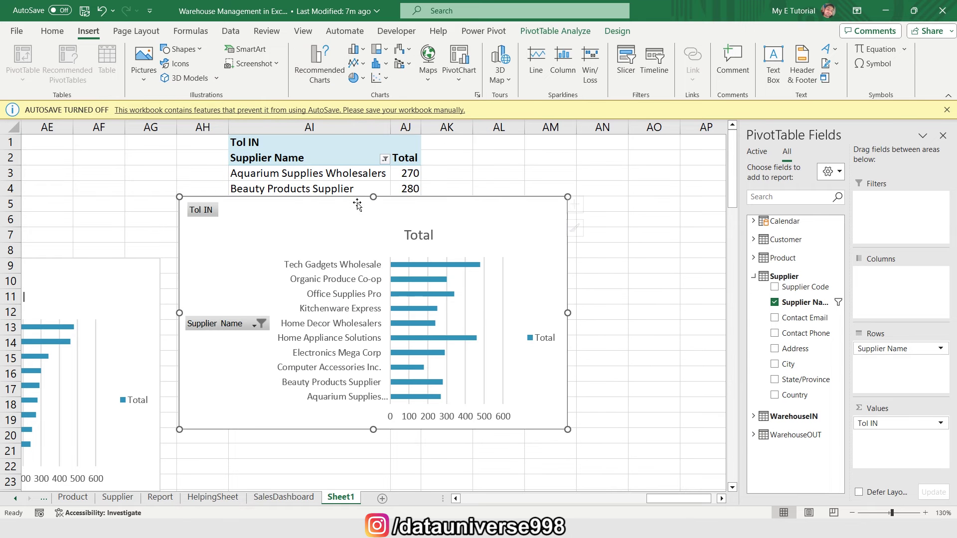
pyautogui.moveTo(290, 211); pyautogui.dragTo(536, 182)
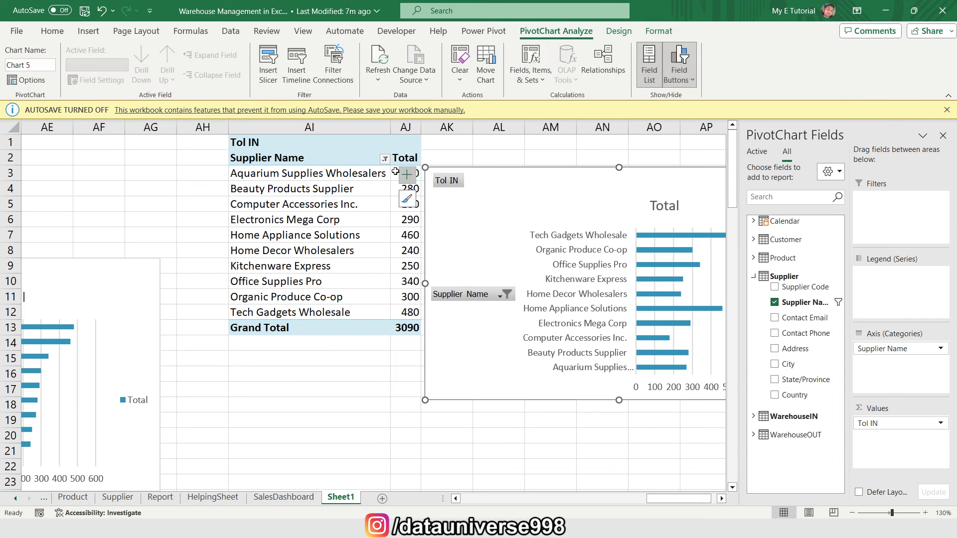
# Sort the suppliers by Total from smallest to largest.
pyautogui.rightClick(388, 172)
pyautogui.rightClick(405, 172)
pyautogui.moveTo(500, 275)
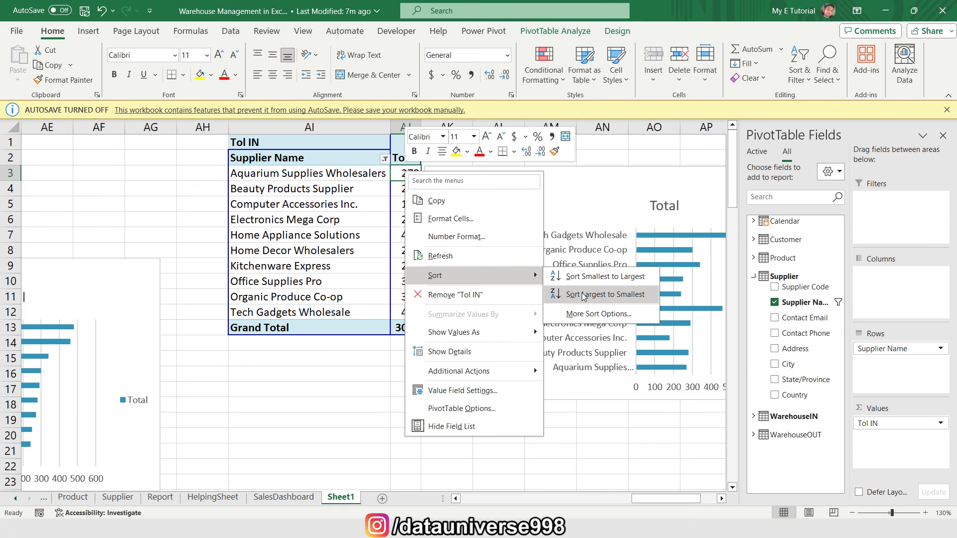
pyautogui.click(604, 276)
# Rename the supplier pivot table to 'stockinsupplierwi'.
pyautogui.click(299, 174)
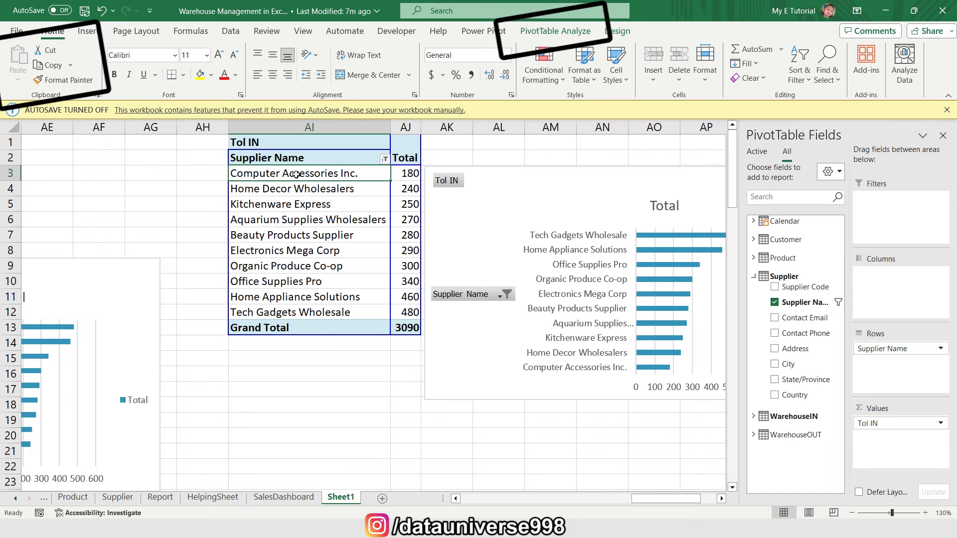
pyautogui.click(555, 32)
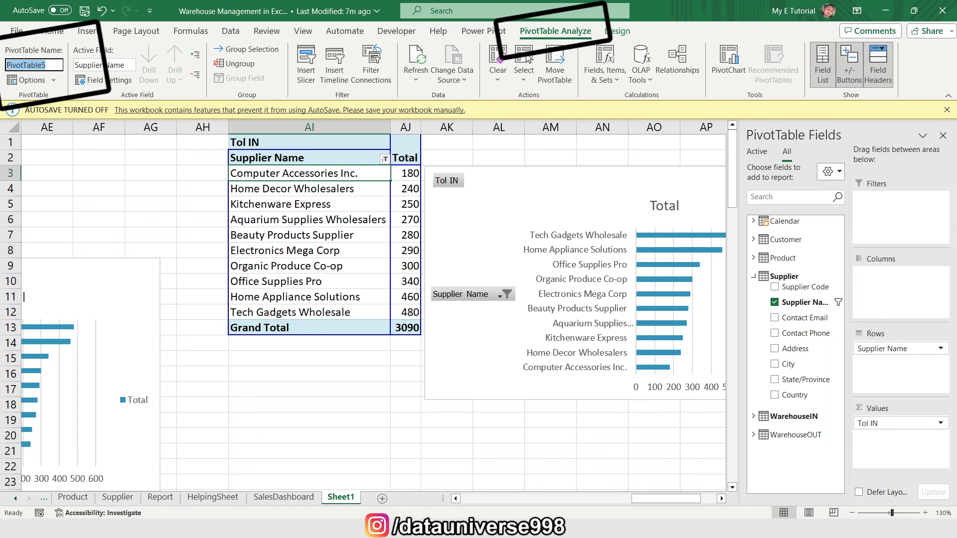
pyautogui.write('stockinsupplierwi')
pyautogui.press('Return')
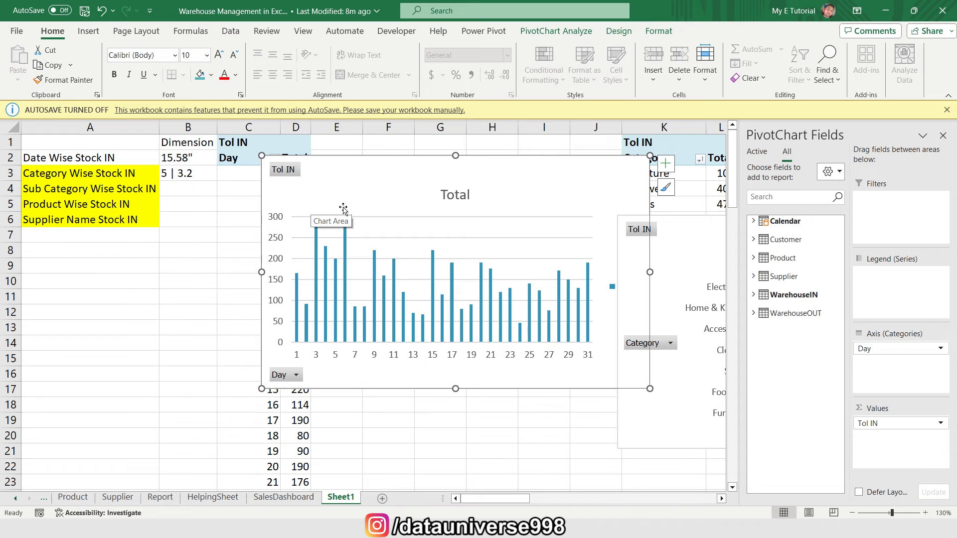
# Set the daily Tol IN column chart's width to 15.58".
pyautogui.moveTo(348, 172); pyautogui.dragTo(336, 212)
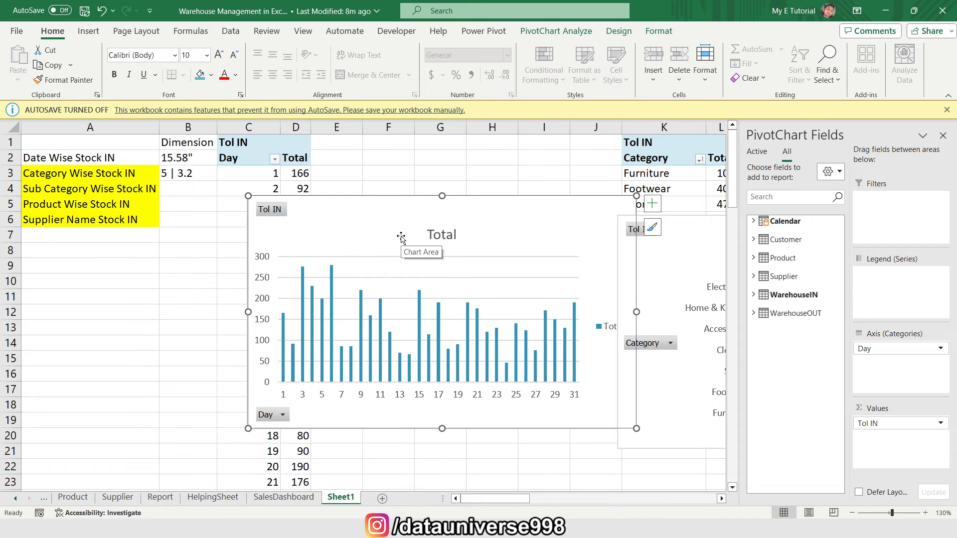
pyautogui.click(167, 159)
pyautogui.click(326, 220)
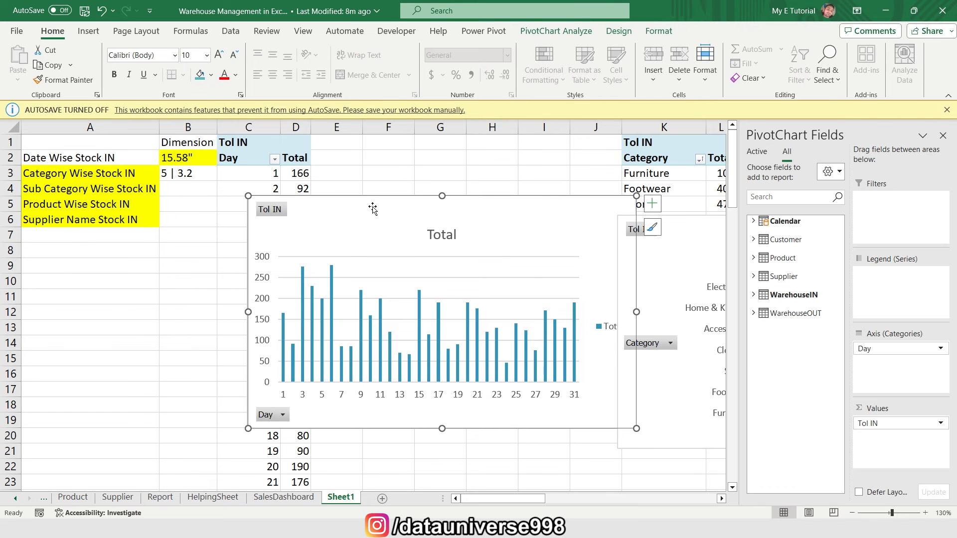
pyautogui.click(658, 31)
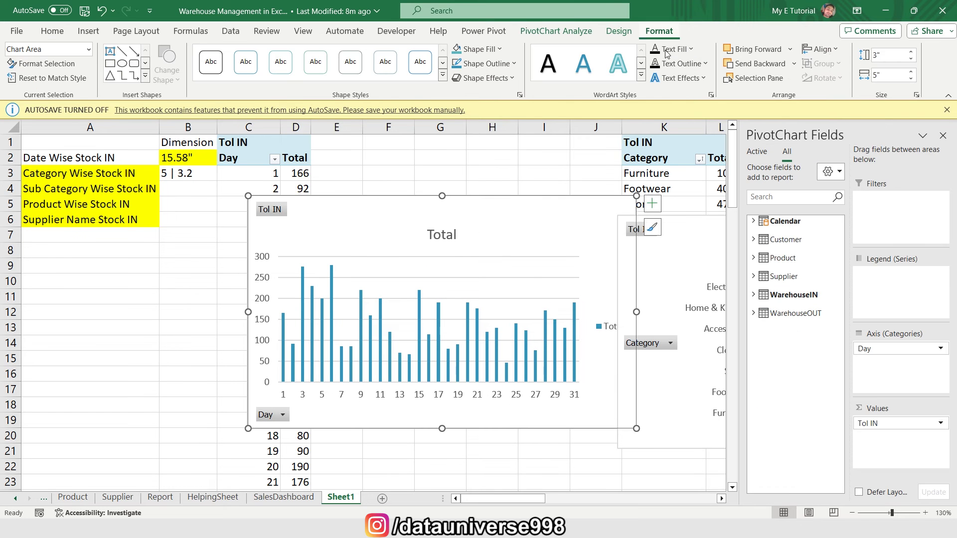
pyautogui.click(875, 79)
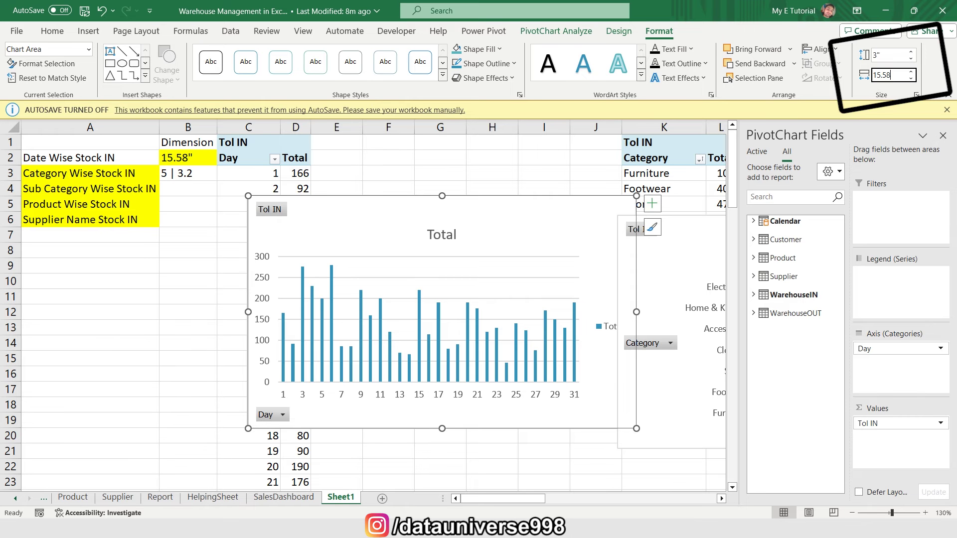
pyautogui.press('Return')
pyautogui.click(352, 467)
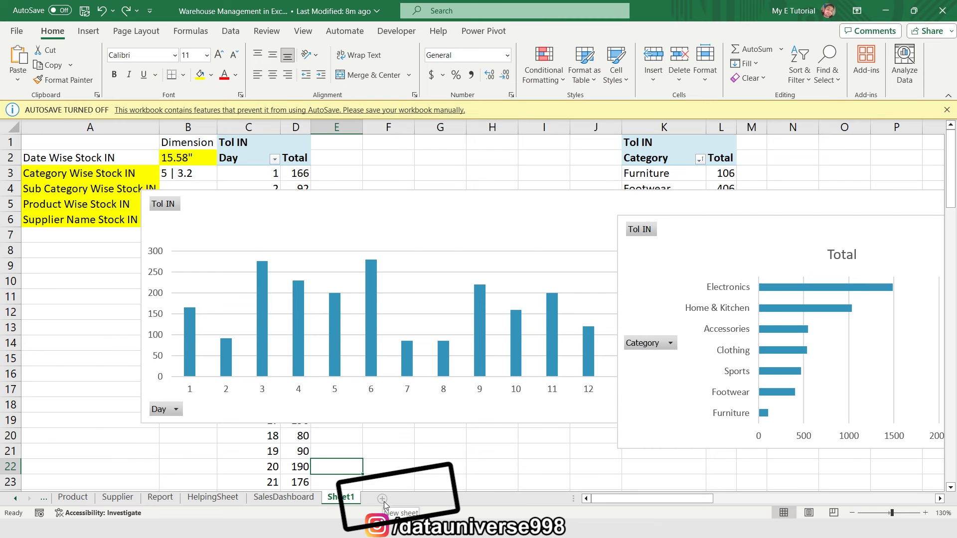
# Add a new worksheet named 'StockIN Dashboard'.
pyautogui.click(383, 500)
pyautogui.doubleClick(383, 497)
pyautogui.write('Stock')
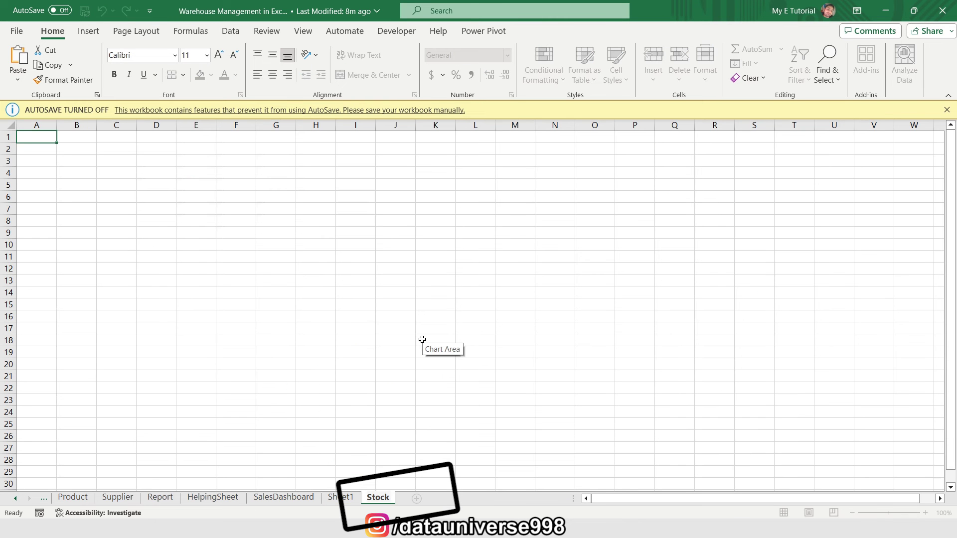
pyautogui.write('IN Dashboard')
pyautogui.press('Return')
# Move the daily chart from Sheet1 onto the StockIN Dashboard sheet.
pyautogui.hotkey('ctrl', 'pageup')
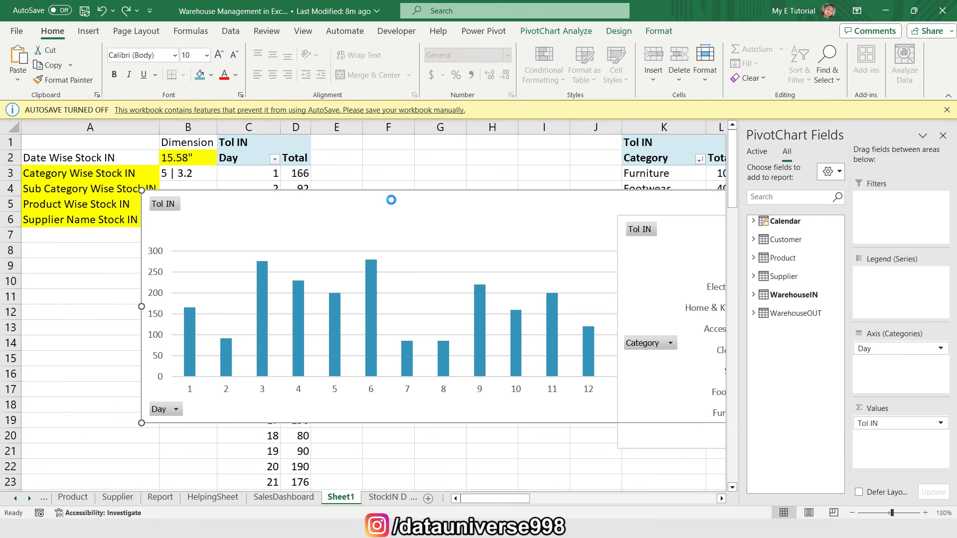
pyautogui.hotkey('ctrl', 'x')
pyautogui.hotkey('ctrl', 'pagedown')
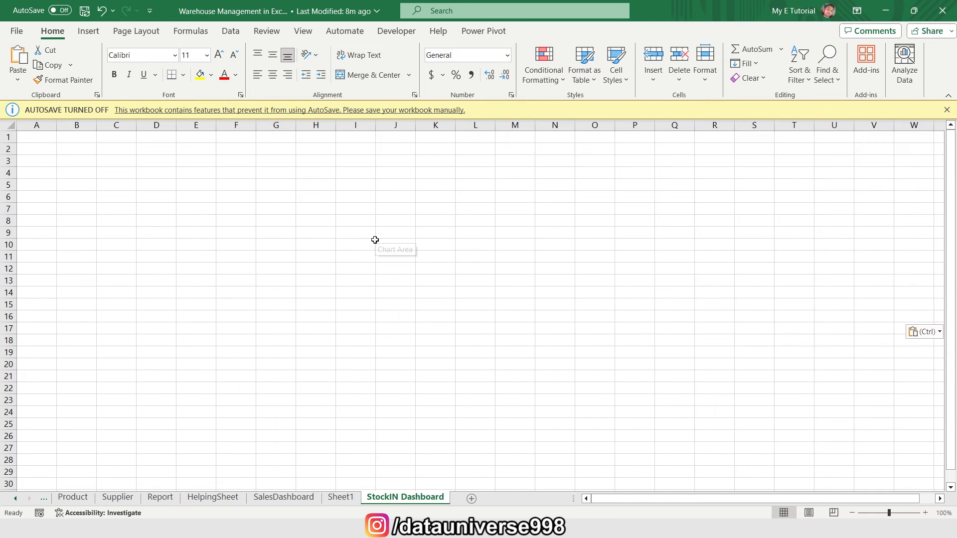
pyautogui.hotkey('ctrl', 'v')
pyautogui.hotkey('ctrl', 'pageup')
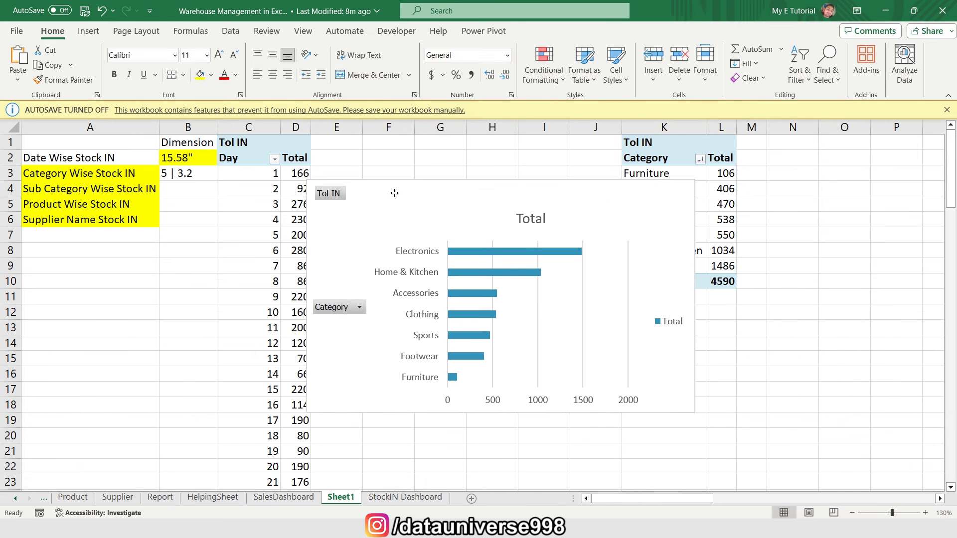
# Resize the Category chart to 5" high by 3.2" wide and move it to the dashboard.
pyautogui.click(395, 192)
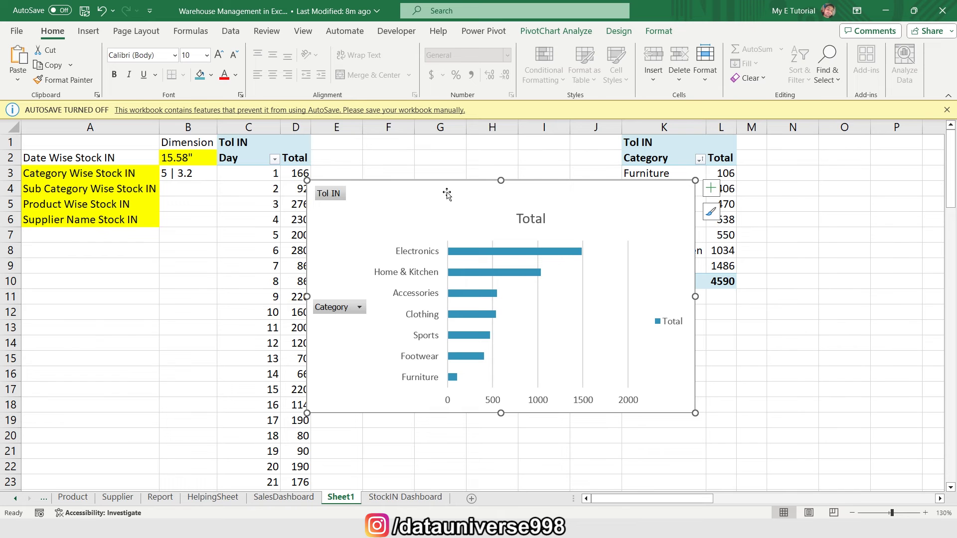
pyautogui.click(658, 31)
pyautogui.write('5')
pyautogui.press('Tab')
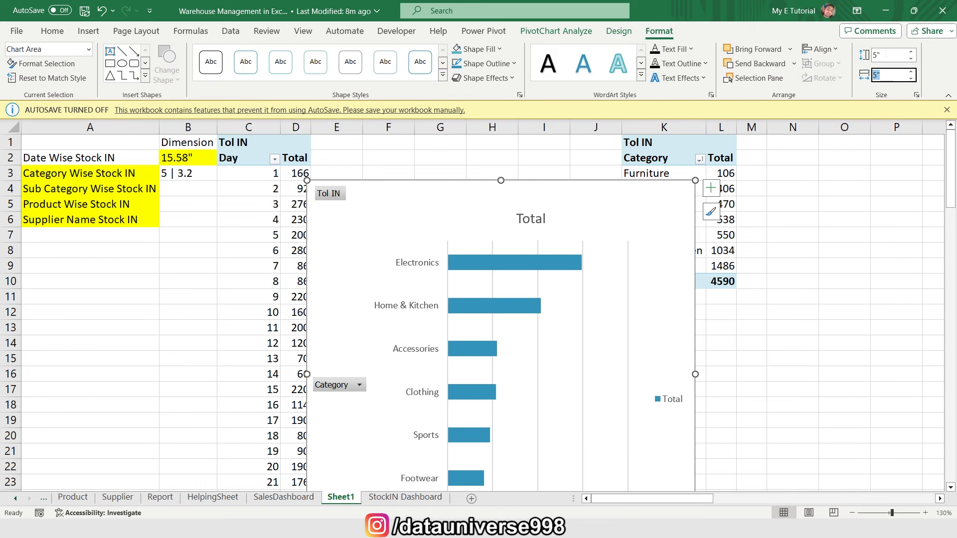
pyautogui.write('3.2')
pyautogui.press('Return')
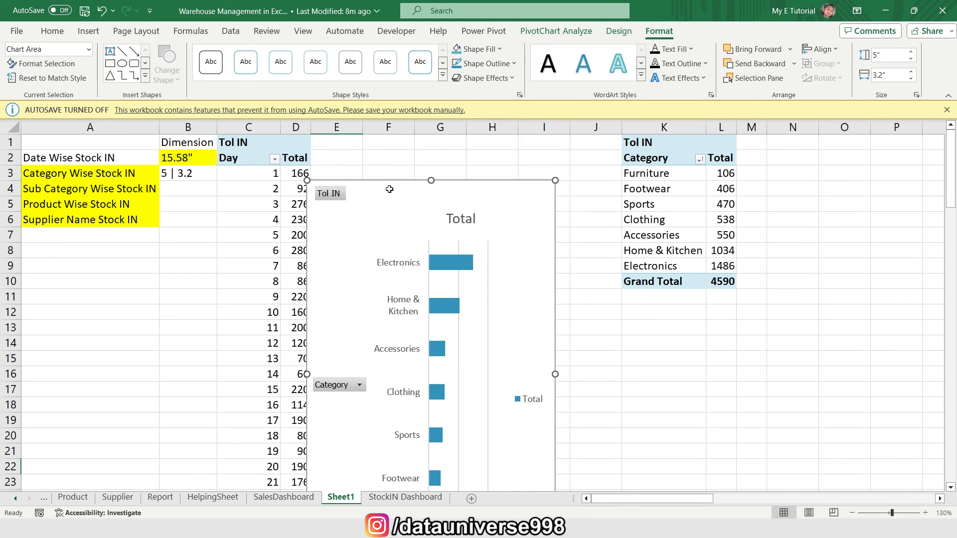
pyautogui.hotkey('ctrl', 'x')
pyautogui.click(405, 496)
pyautogui.hotkey('ctrl', 'v')
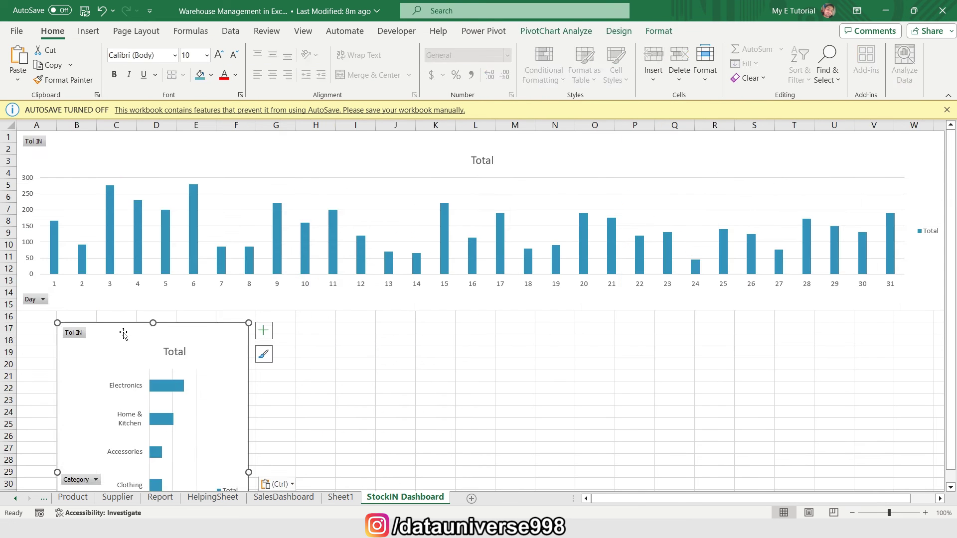
# Resize the Subcategory chart to 5" by 3.2" and place it beside the Category chart.
pyautogui.click(340, 497)
pyautogui.hscroll(5, 478, 299)
pyautogui.click(548, 224)
pyautogui.click(671, 40)
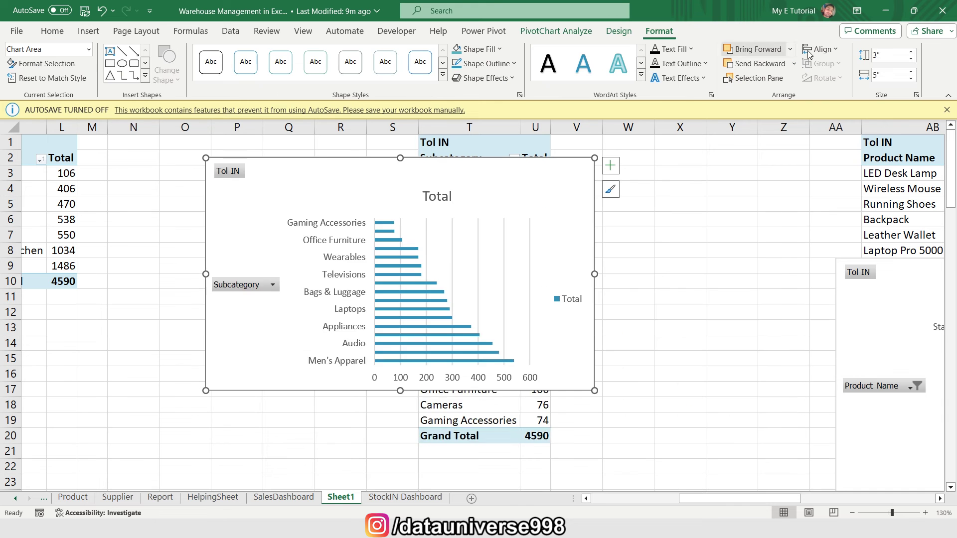
pyautogui.write('5')
pyautogui.press('Tab')
pyautogui.write('3.2')
pyautogui.press('Return')
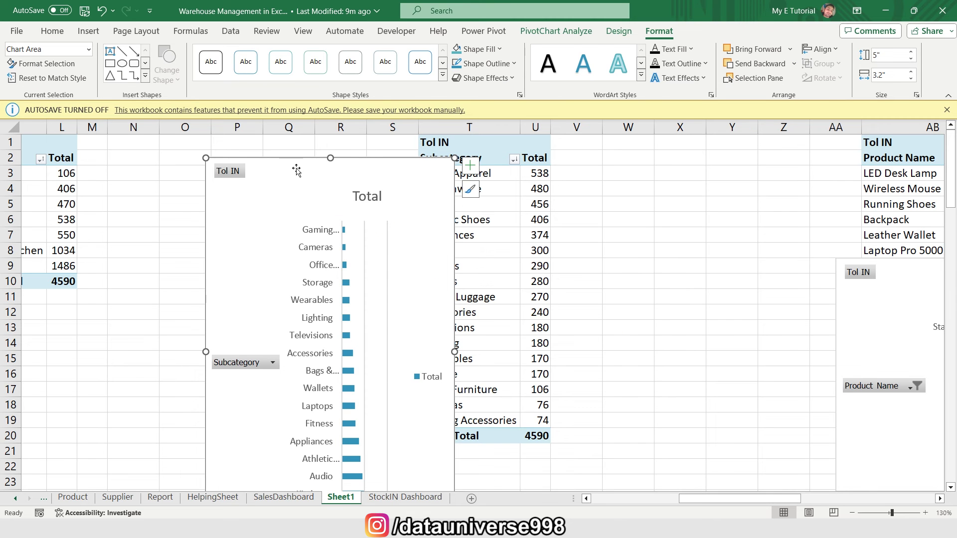
pyautogui.hotkey('ctrl', 'x')
pyautogui.hotkey('ctrl', 'pagedown')
pyautogui.hotkey('ctrl', 'v')
pyautogui.moveTo(339, 334); pyautogui.dragTo(283, 320)
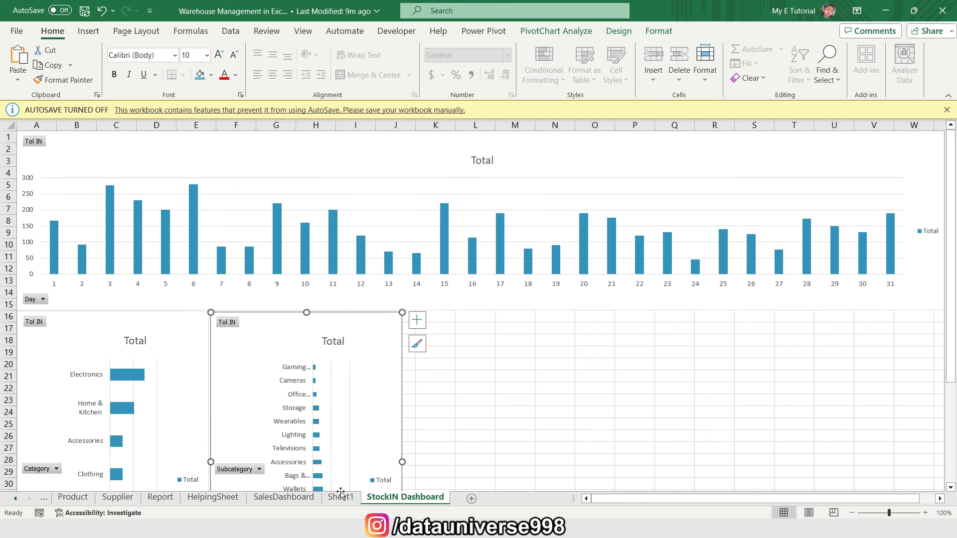
# Resize the Product Name chart to 5" high by 3.2" wide.
pyautogui.hotkey('ctrl', 'pageup')
pyautogui.hscroll(10, 455, 391)
pyautogui.click(379, 264)
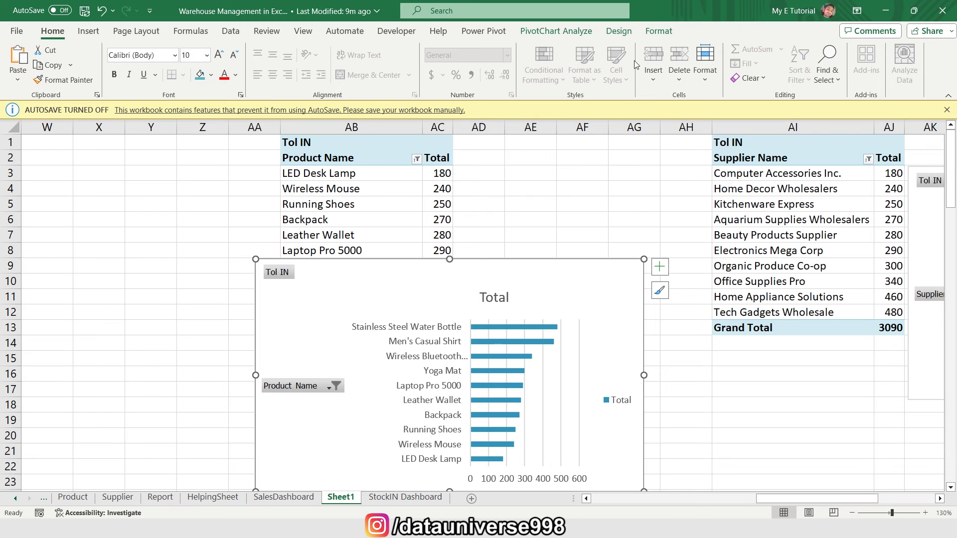
pyautogui.click(658, 31)
pyautogui.click(889, 55)
pyautogui.write('5')
pyautogui.press('Tab')
pyautogui.write('3')
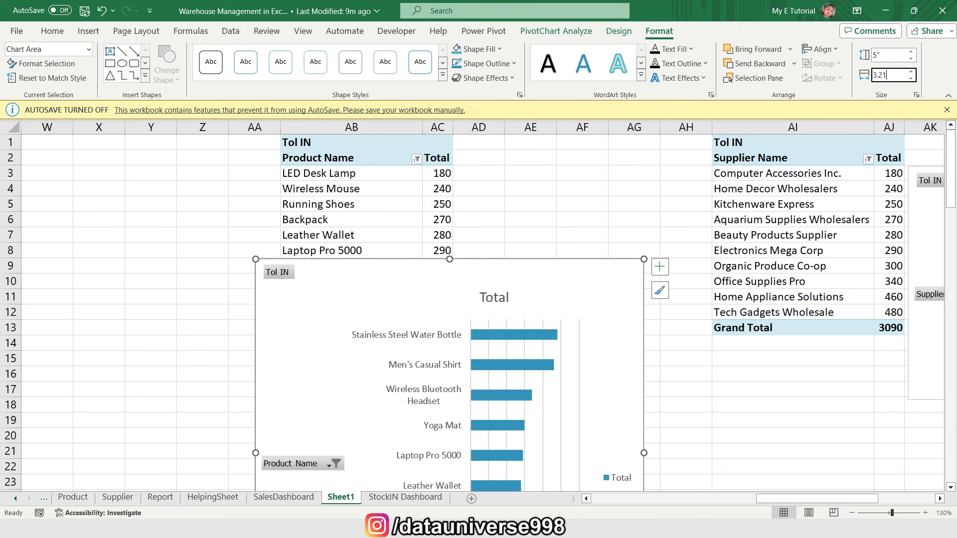
pyautogui.write('.21')
pyautogui.press('BackSpace')
pyautogui.press('Return')
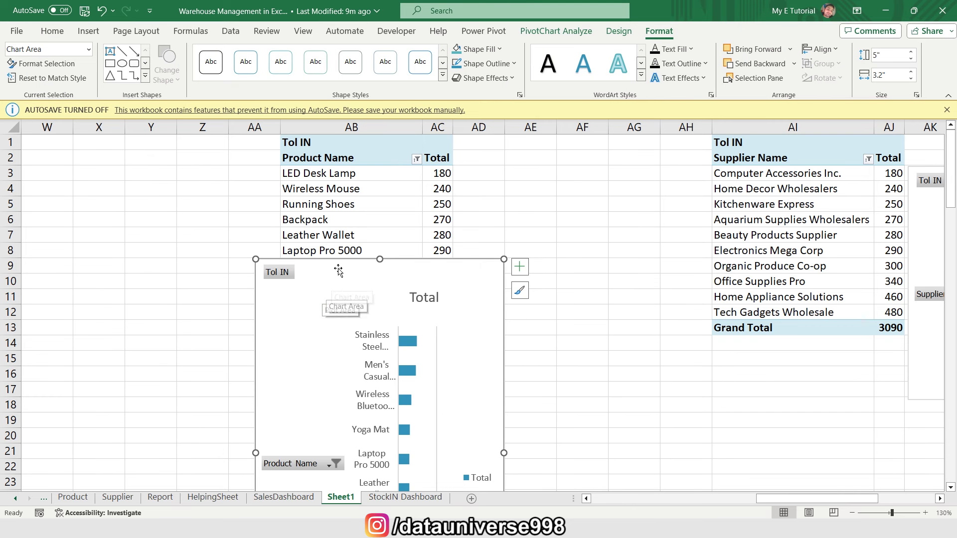
# Move the Product Name chart onto the StockIN Dashboard near cell K21.
pyautogui.hotkey('ctrl', 'x')
pyautogui.click(405, 497)
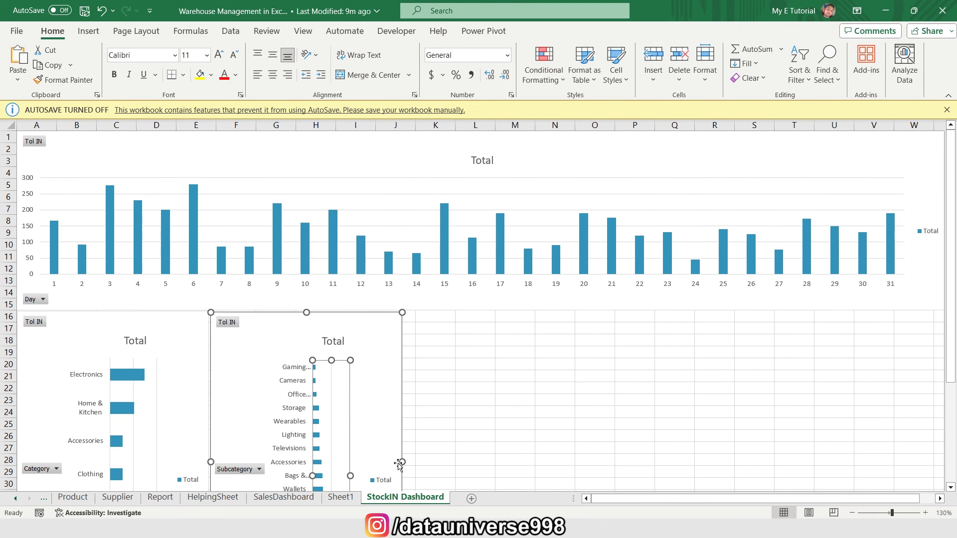
pyautogui.click(448, 373)
pyautogui.hotkey('ctrl', 'v')
pyautogui.moveTo(469, 358); pyautogui.dragTo(459, 301)
# Resize the Supplier Name chart to 5" high by 3.2" wide.
pyautogui.click(340, 497)
pyautogui.hscroll(3, 681, 191)
pyautogui.scroll(2, 680, 191)
pyautogui.click(681, 191)
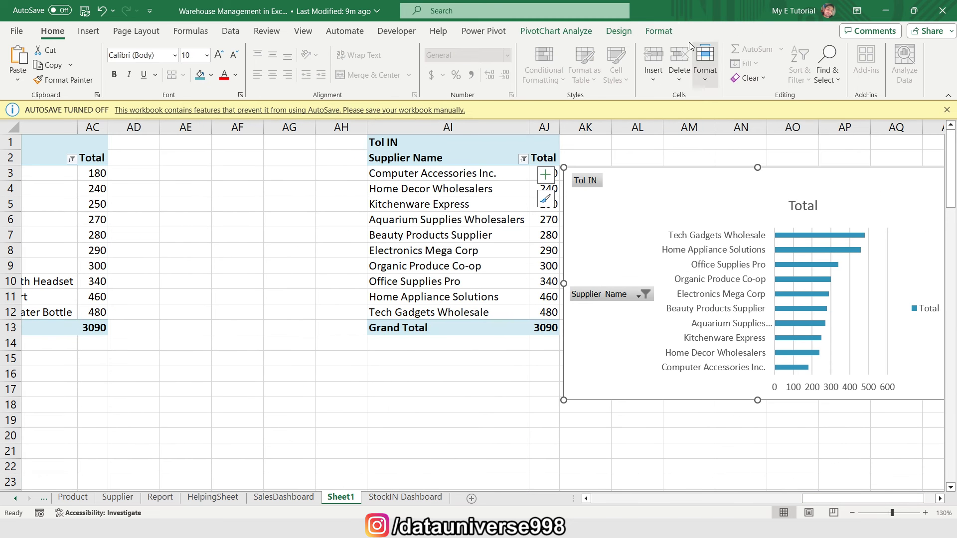
pyautogui.click(658, 31)
pyautogui.click(889, 54)
pyautogui.write('5')
pyautogui.press('Tab')
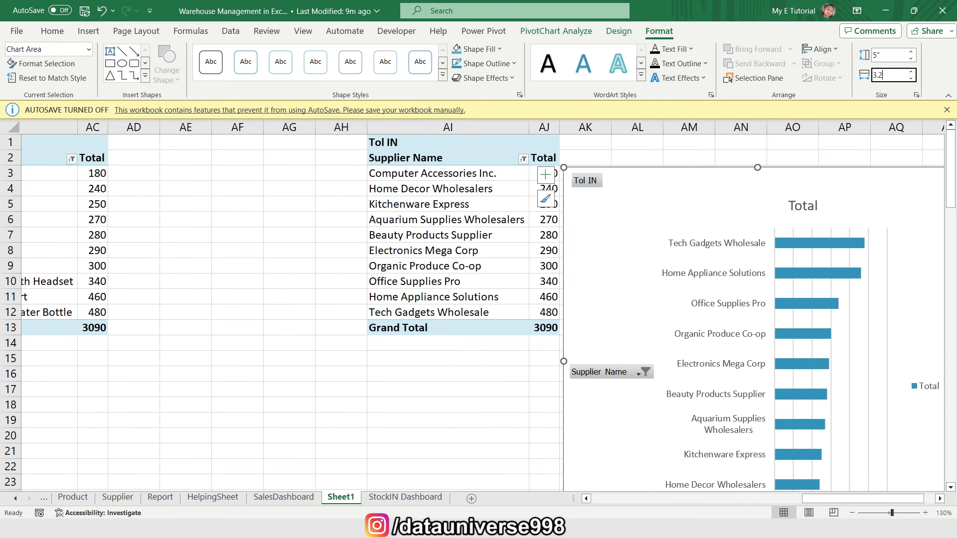
pyautogui.write('3.2')
pyautogui.press('Return')
# Move the Supplier Name chart onto the dashboard, lined up with the other bottom charts.
pyautogui.hotkey('ctrl', 'x')
pyautogui.click(405, 497)
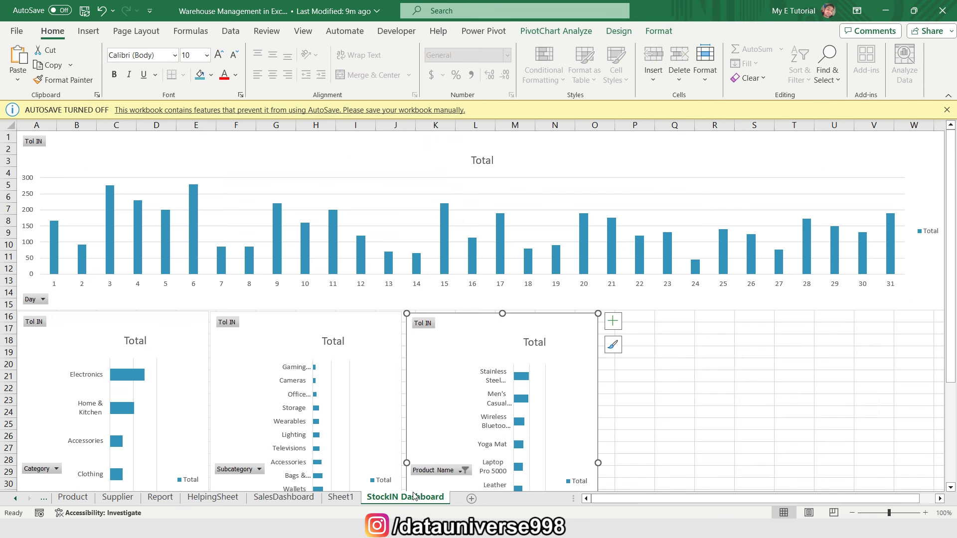
pyautogui.click(695, 346)
pyautogui.hotkey('ctrl', 'v')
pyautogui.moveTo(694, 346); pyautogui.dragTo(652, 312)
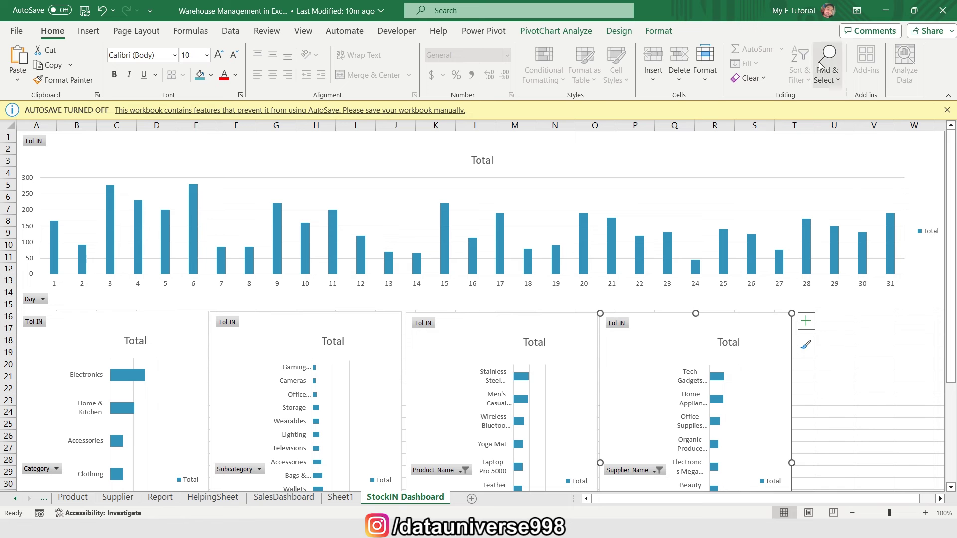
pyautogui.click(856, 9)
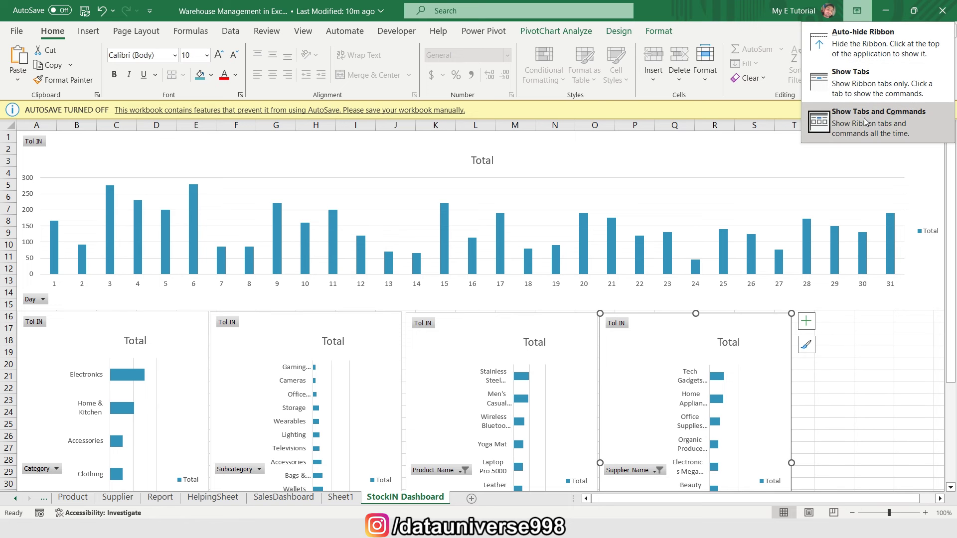
# Auto-hide the ribbon and remove the day chart's gridlines and legend.
pyautogui.click(856, 38)
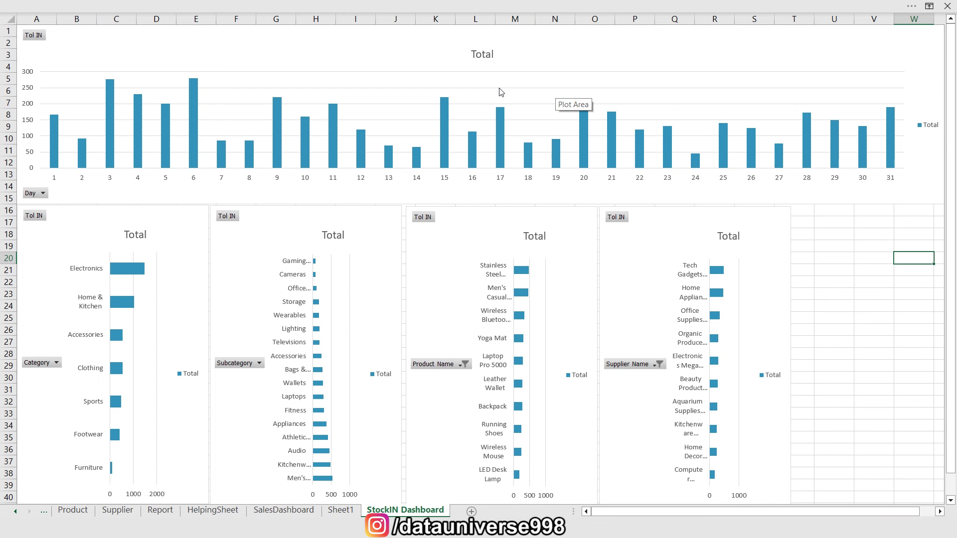
pyautogui.click(500, 88)
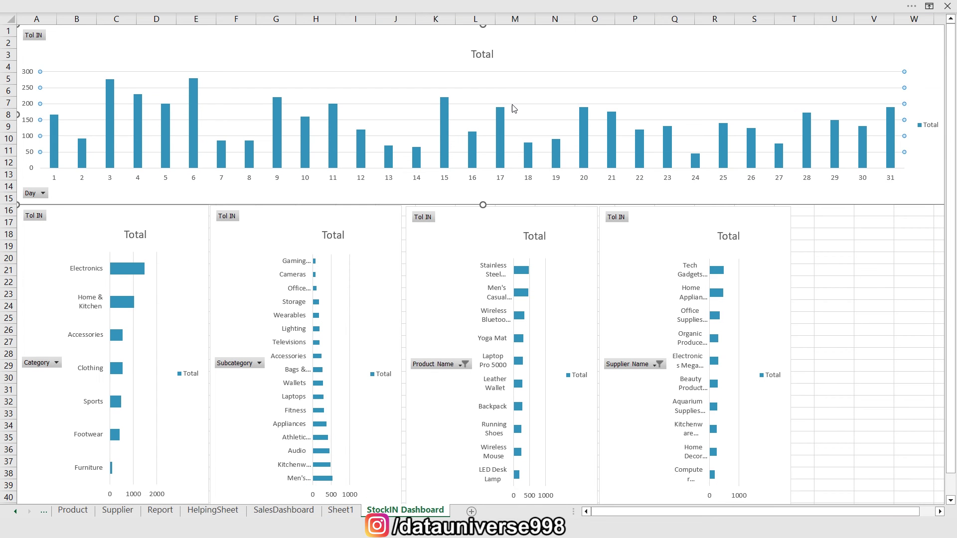
pyautogui.press('Delete')
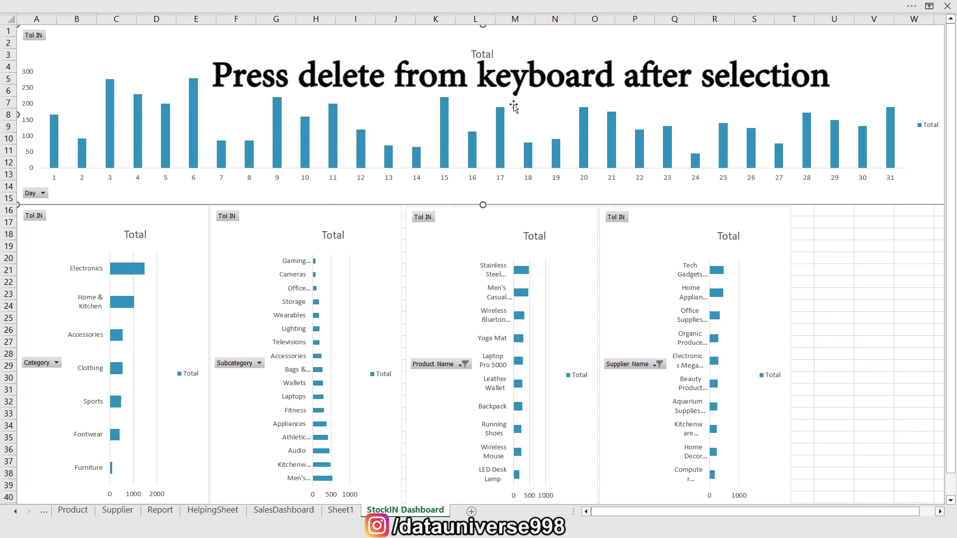
pyautogui.click(929, 127)
pyautogui.press('Delete')
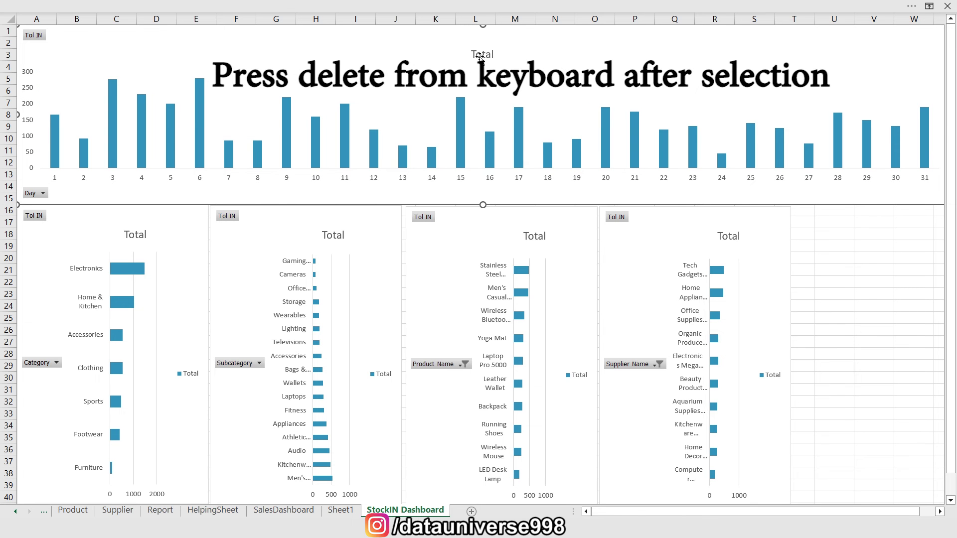
# Retitle the day chart 'Daywise Stock IN'.
pyautogui.click(479, 55)
pyautogui.hotkey('ctrl', 'a')
pyautogui.write('Daywise Stock IN')
pyautogui.hotkey('ctrl', 'a')
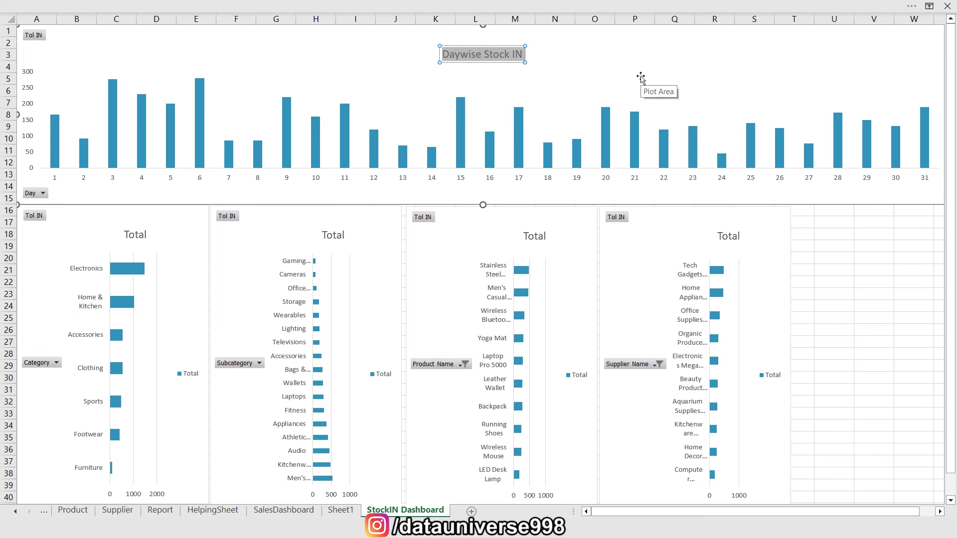
# Format the day chart title with a black fill, white text and Arial font.
pyautogui.click(353, 7)
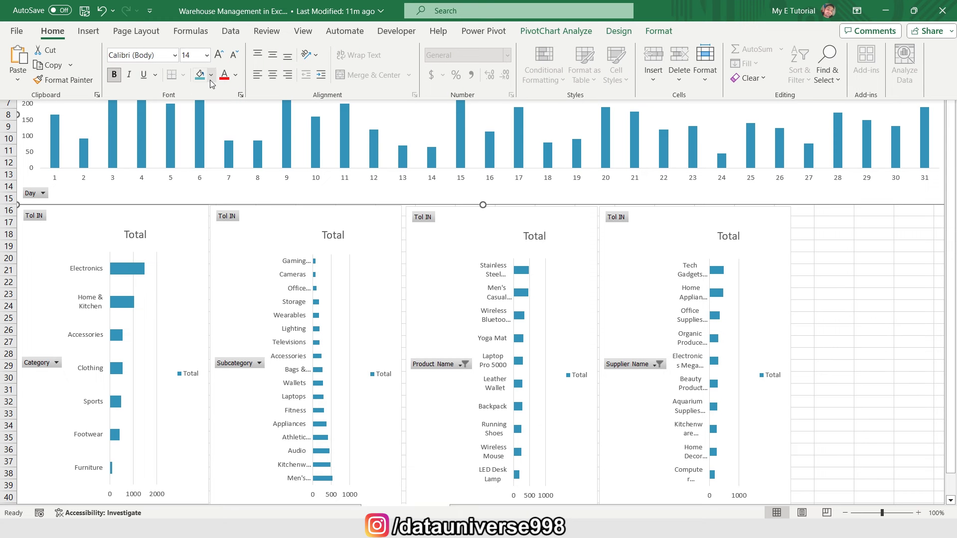
pyautogui.click(210, 75)
pyautogui.click(208, 126)
pyautogui.click(236, 75)
pyautogui.click(223, 126)
pyautogui.click(139, 54)
pyautogui.write('Arial')
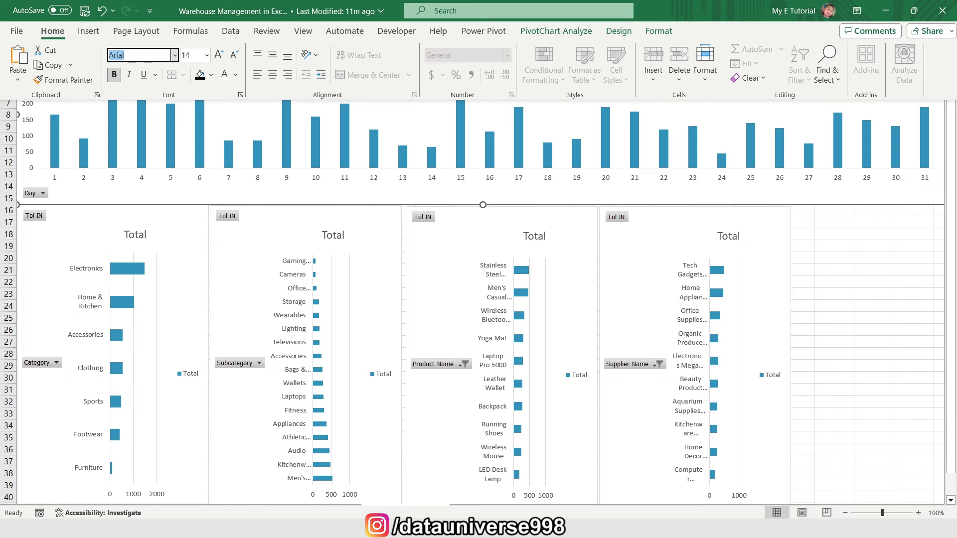
pyautogui.press('Return')
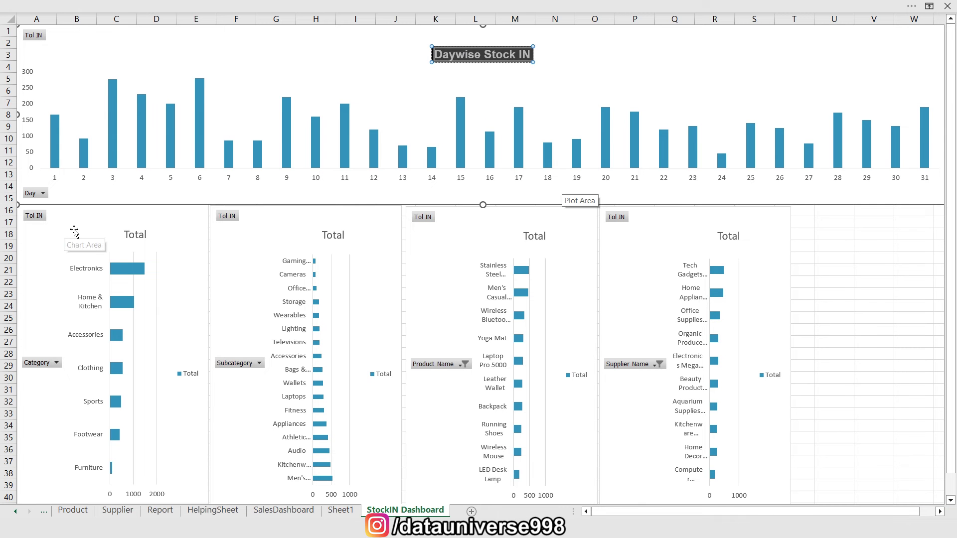
pyautogui.click(134, 235)
pyautogui.click(135, 234)
# Retitle the category chart 'Category Wise Stock IN' in bold white text and hide its field buttons.
pyautogui.hotkey('ctrl', 'a')
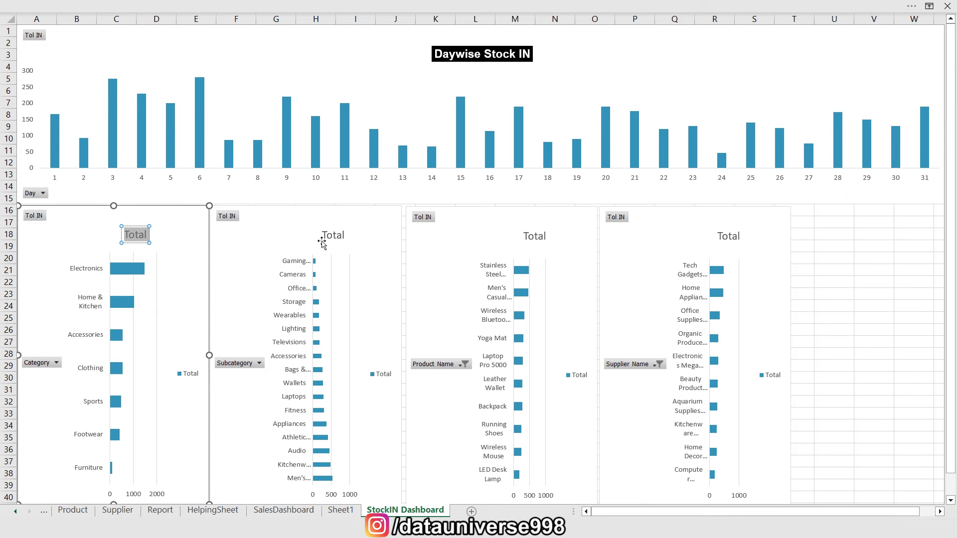
pyautogui.write('Category Wise Stock IN')
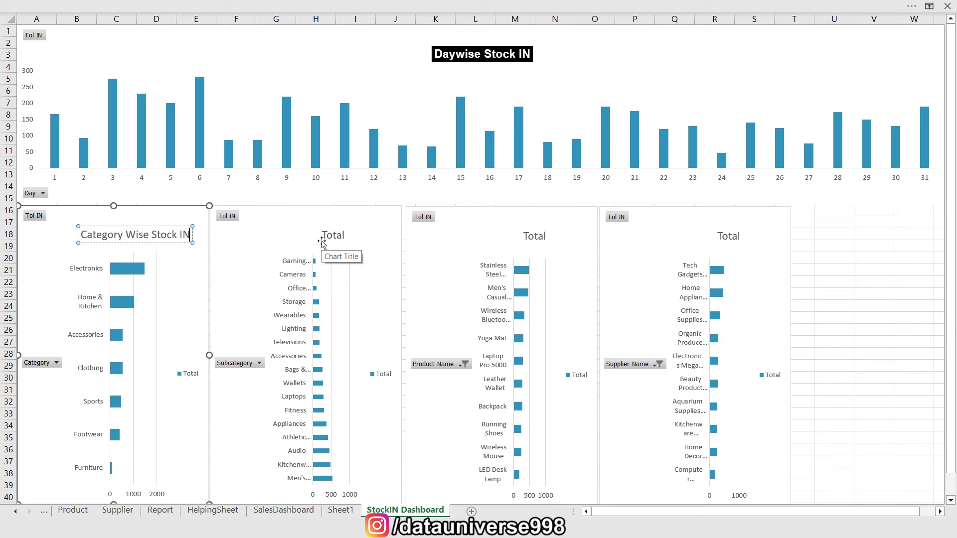
pyautogui.hotkey('ctrl', 'a')
pyautogui.hotkey('ctrl', 'b')
pyautogui.click(234, 6)
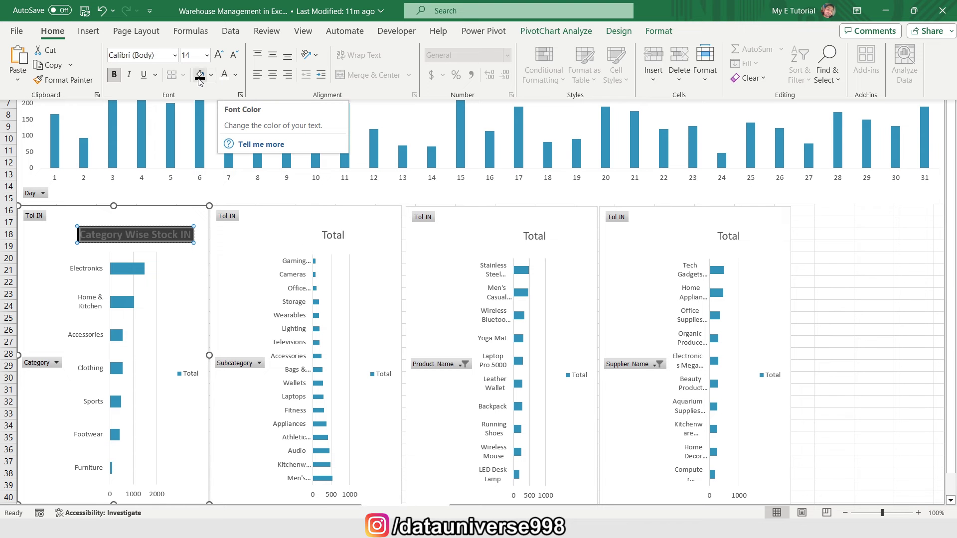
pyautogui.click(225, 75)
pyautogui.click(132, 55)
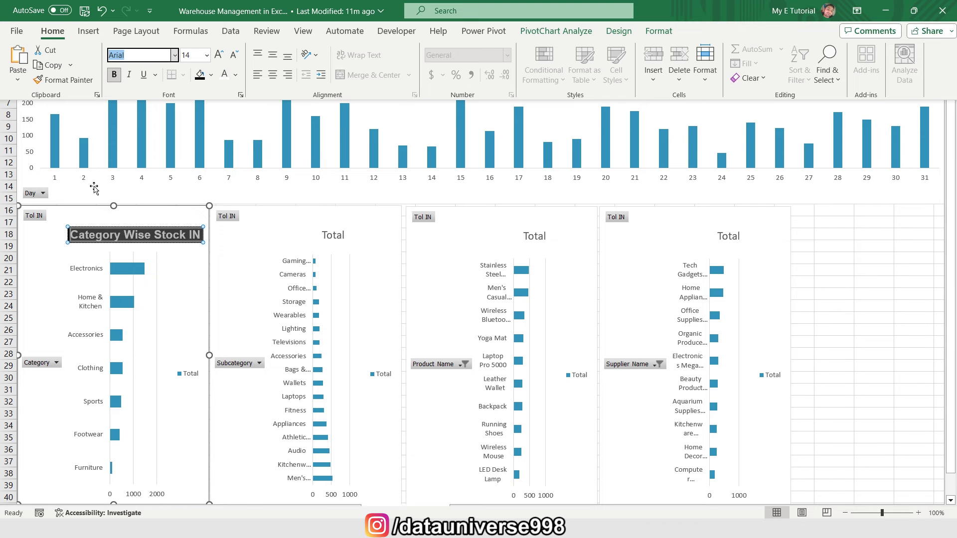
pyautogui.rightClick(35, 215)
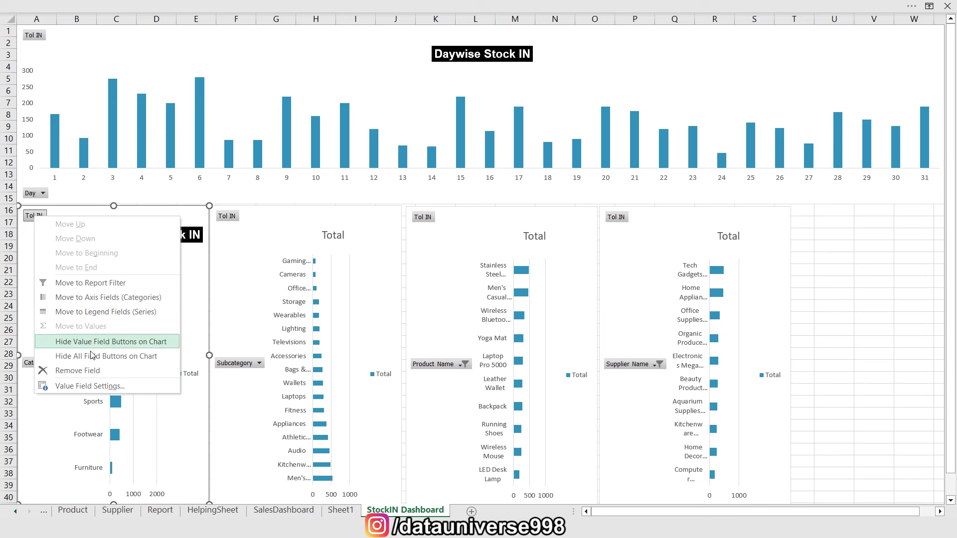
pyautogui.click(75, 371)
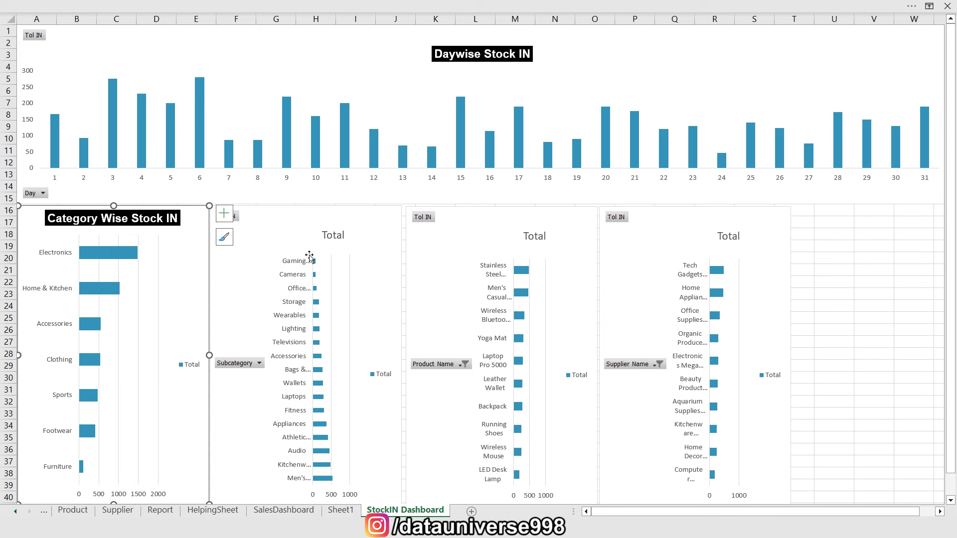
# Retitle the subcategory chart 'Sub Category Wise Stock IN' in bold white Arial on black.
pyautogui.click(326, 239)
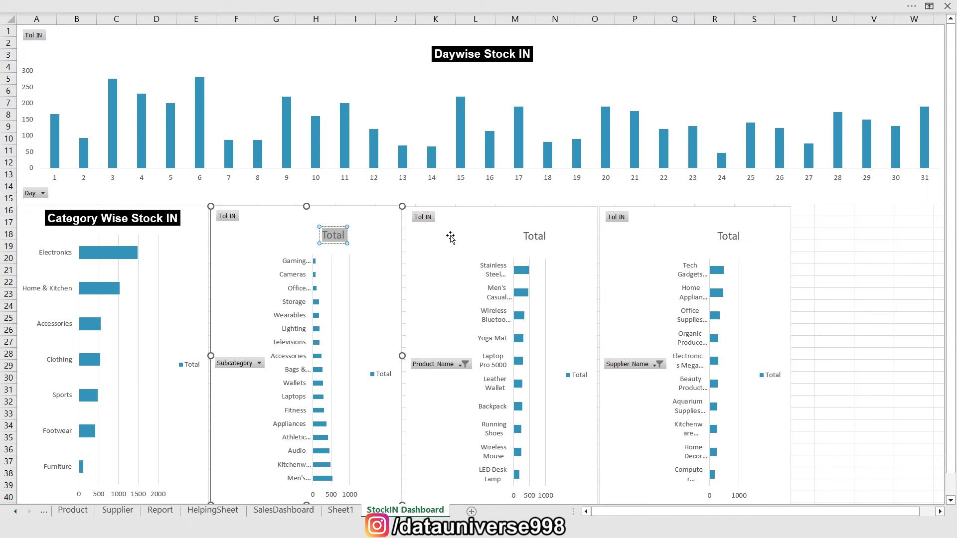
pyautogui.write('Sub Category Wise Stock IN')
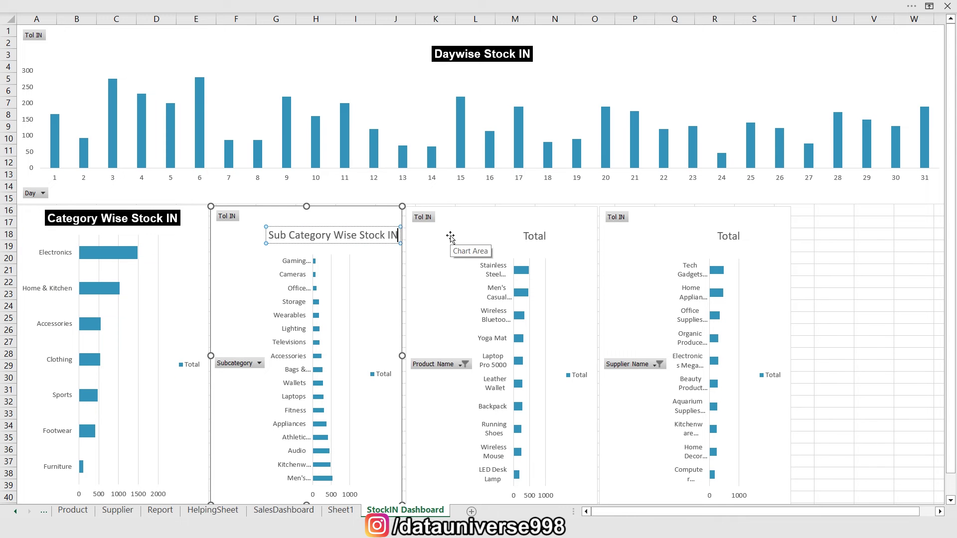
pyautogui.hotkey('ctrl', 'a')
pyautogui.hotkey('ctrl', 'b')
pyautogui.click(279, 7)
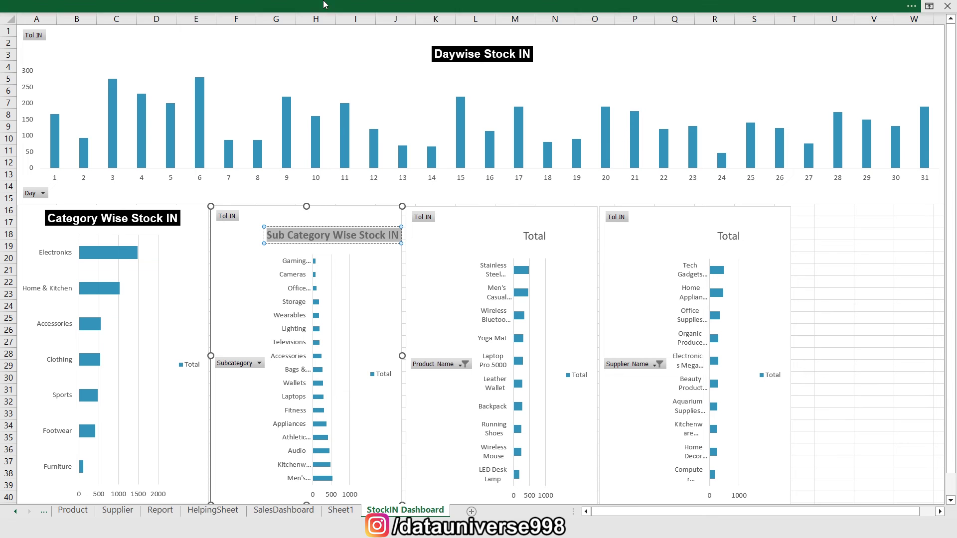
pyautogui.click(199, 74)
pyautogui.click(225, 74)
pyautogui.click(139, 55)
pyautogui.write('Arial')
pyautogui.press('Return')
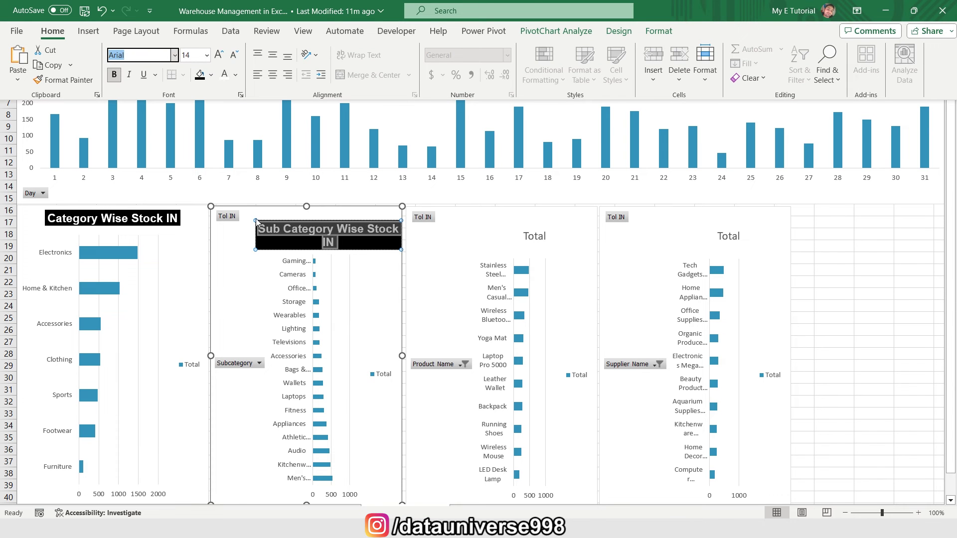
# Hide all field buttons on the subcategory chart.
pyautogui.rightClick(227, 220)
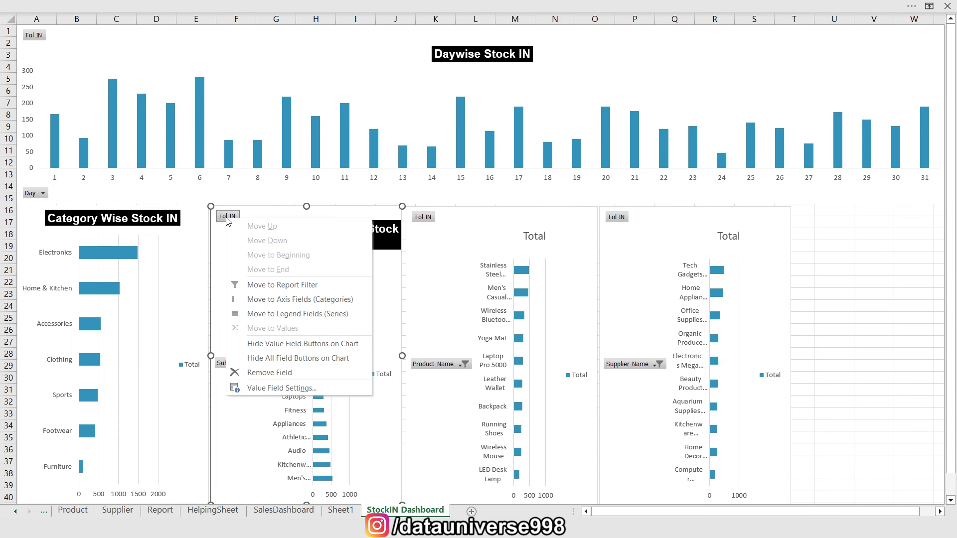
pyautogui.click(266, 360)
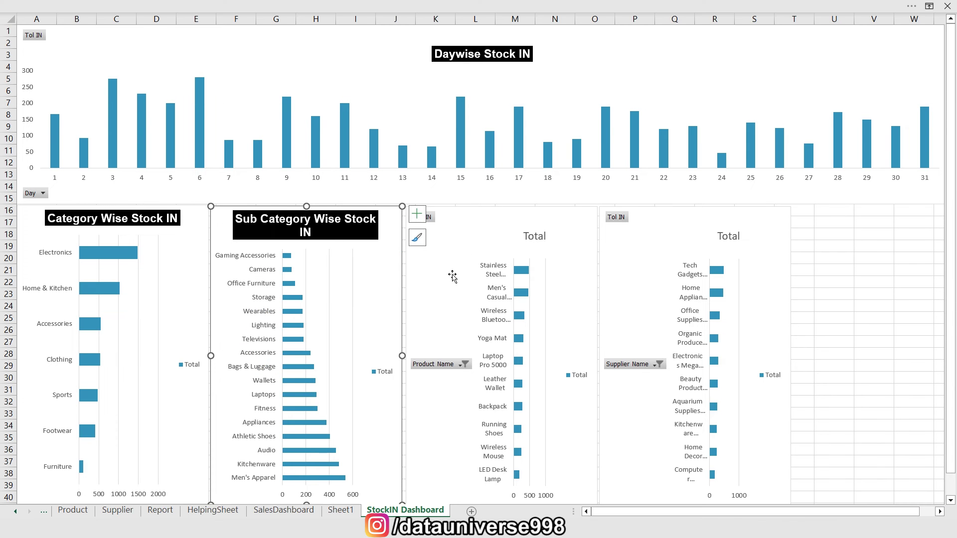
pyautogui.click(535, 237)
# Title the product chart 'Product Wise Stock IN' in bold Arial on black, and hide its field buttons.
pyautogui.write('Product Wise Stock IN')
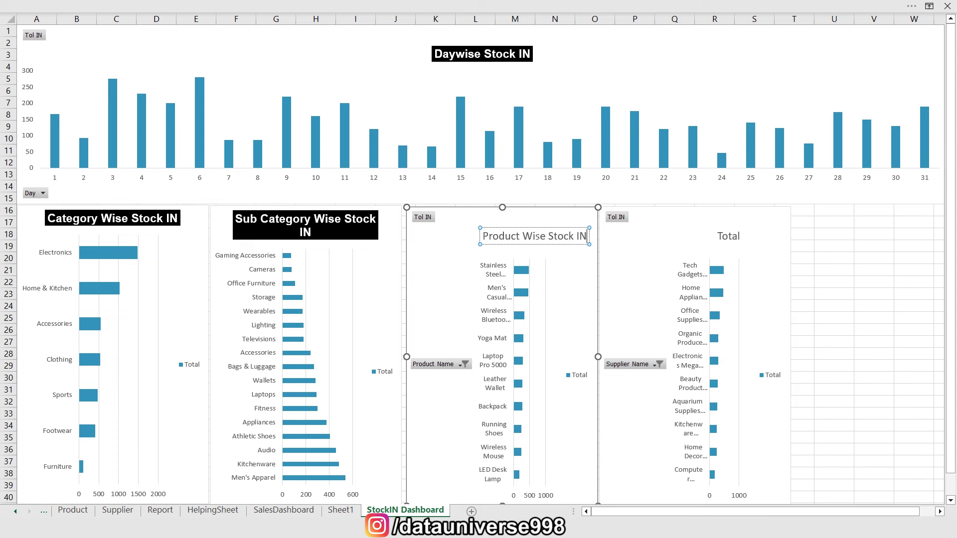
pyautogui.tripleClick(537, 238)
pyautogui.hotkey('ctrl', 'b')
pyautogui.click(319, 6)
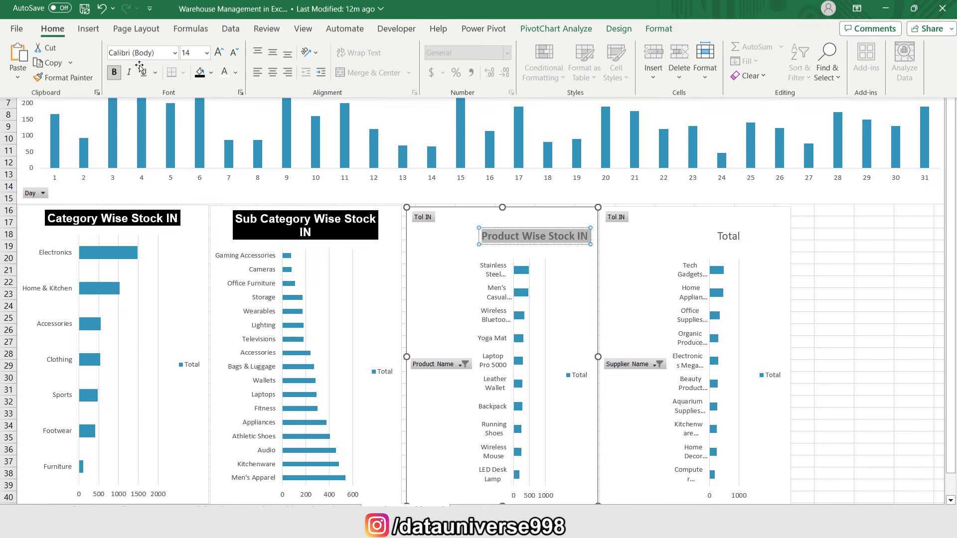
pyautogui.click(223, 76)
pyautogui.click(139, 55)
pyautogui.write('Arial')
pyautogui.press('Return')
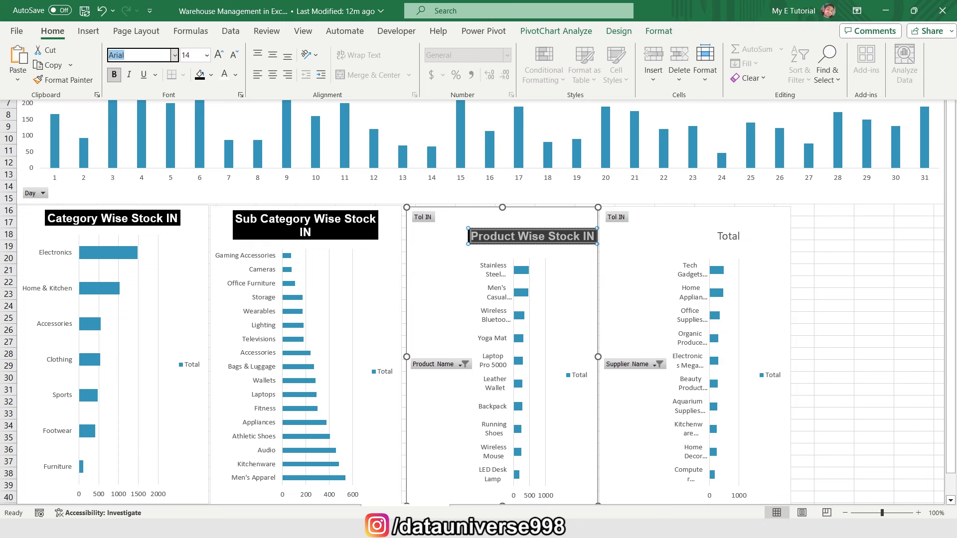
pyautogui.rightClick(421, 218)
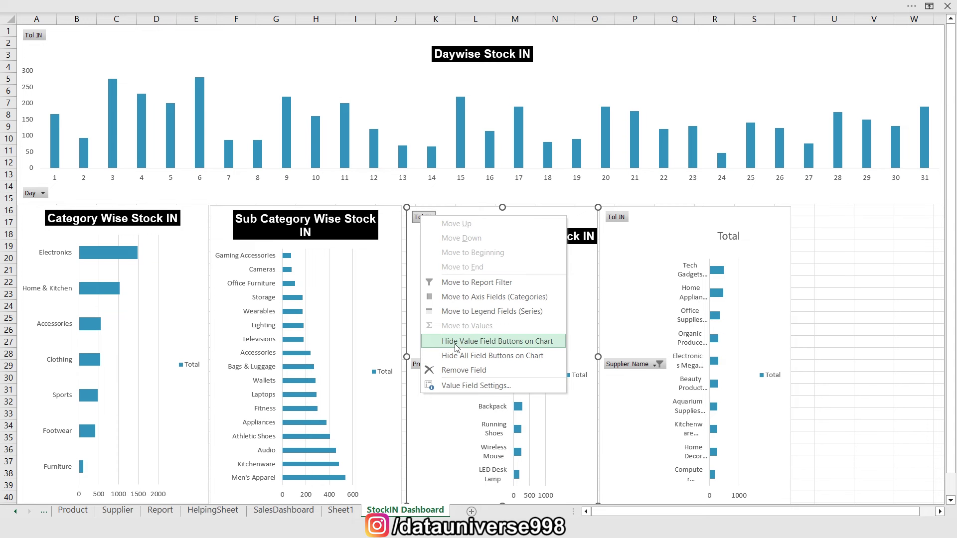
pyautogui.click(466, 355)
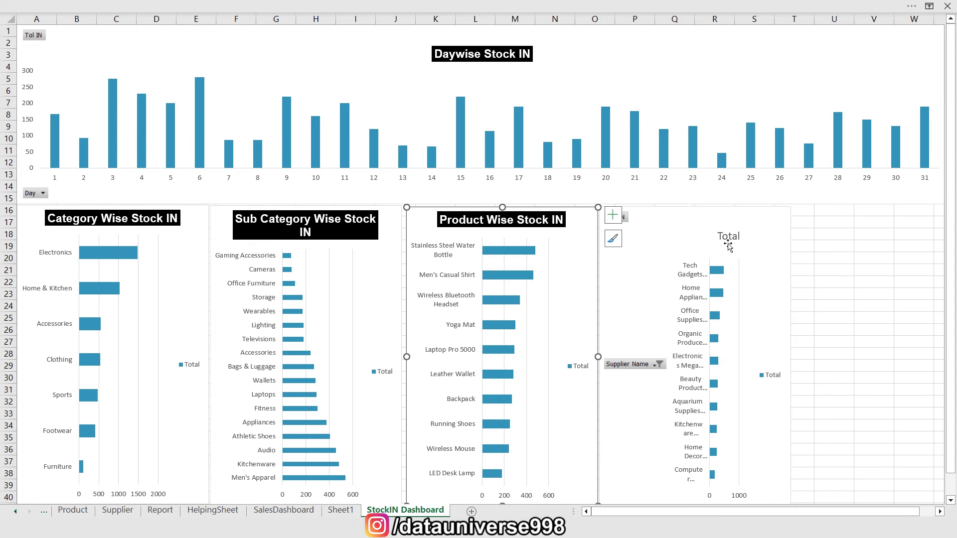
# Title the supplier chart 'Supplier Wise StockIN' in bold Arial on black, and hide its field buttons.
pyautogui.click(728, 239)
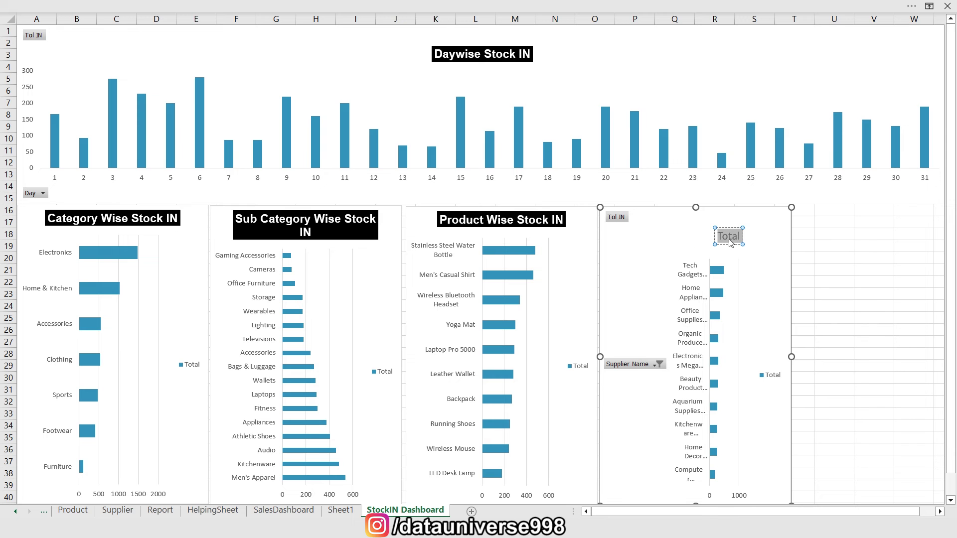
pyautogui.write('Supplier Wise StockIN')
pyautogui.hotkey('ctrl', 'a')
pyautogui.hotkey('ctrl', 'b')
pyautogui.click(475, 5)
pyautogui.click(201, 75)
pyautogui.click(139, 55)
pyautogui.write('Ar')
pyautogui.press('Return')
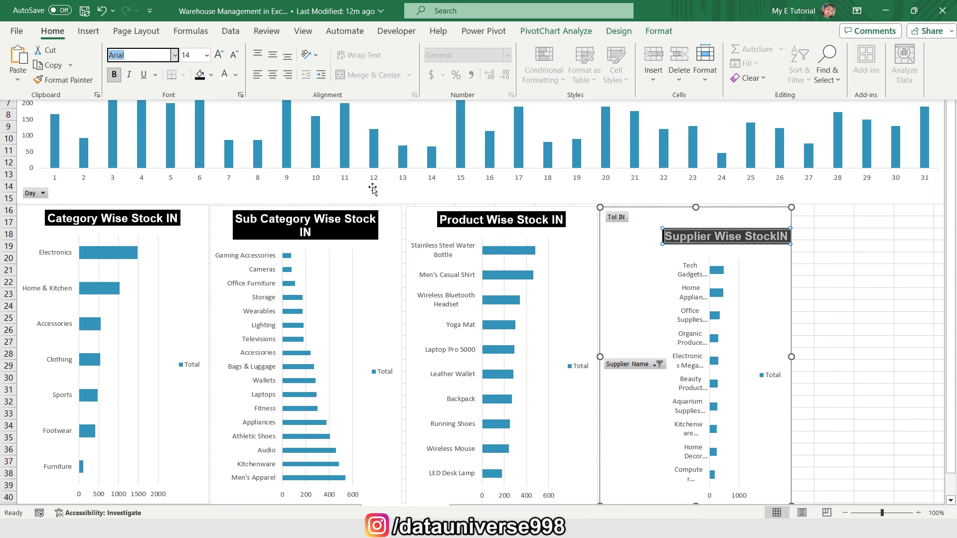
pyautogui.rightClick(612, 222)
pyautogui.click(665, 361)
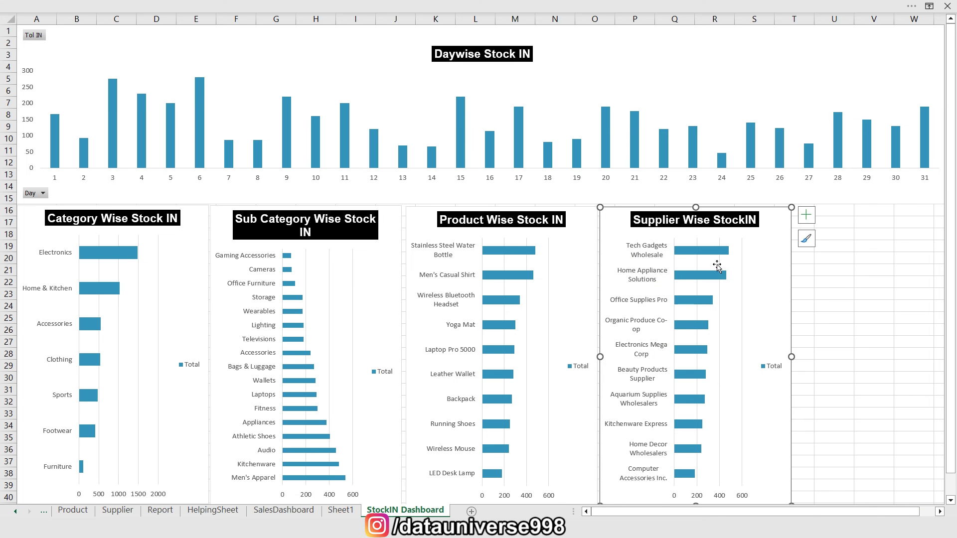
pyautogui.click(774, 368)
# Delete the legends and gridlines from the Supplier, Product, Sub Category and Category charts.
pyautogui.press('Delete')
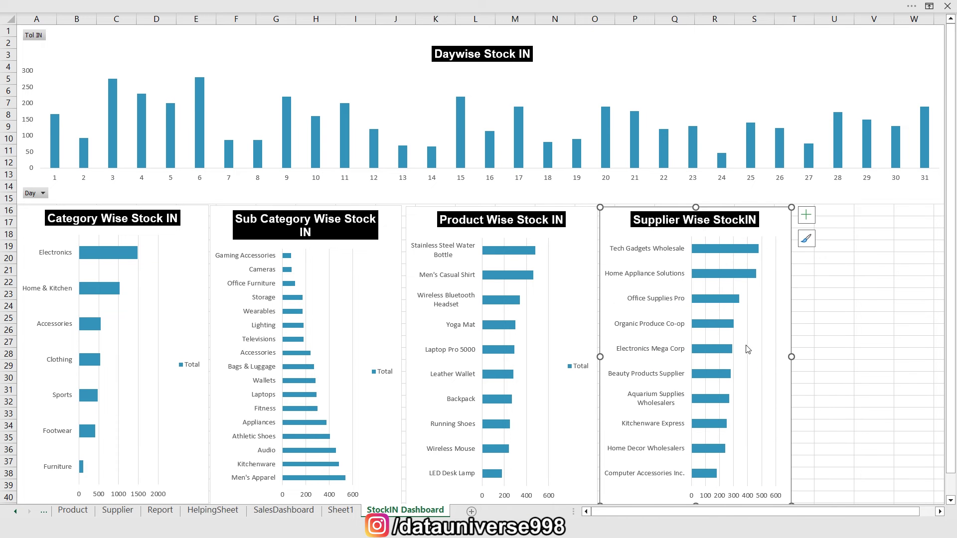
pyautogui.press('Delete')
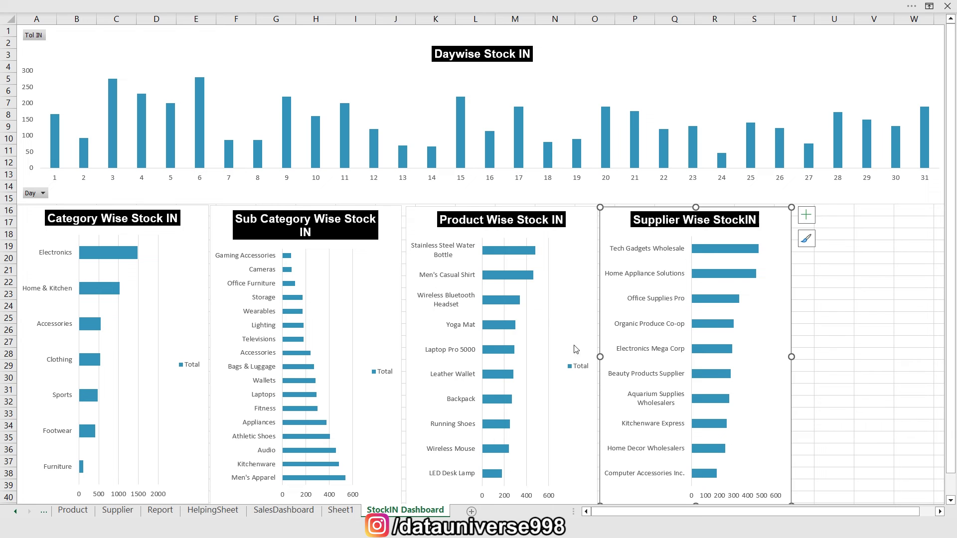
pyautogui.click(579, 367)
pyautogui.press('Delete')
pyautogui.click(550, 334)
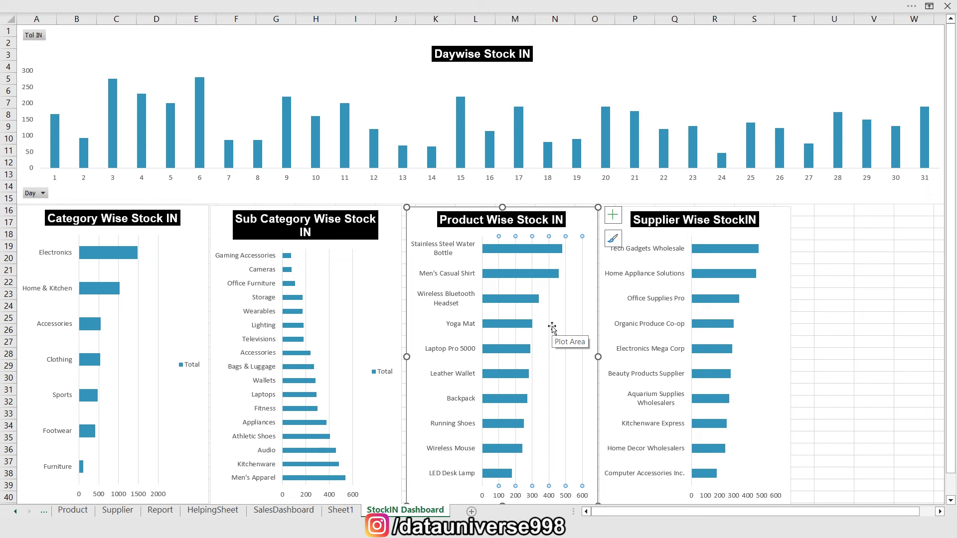
pyautogui.press('Delete')
pyautogui.click(382, 372)
pyautogui.press('Delete')
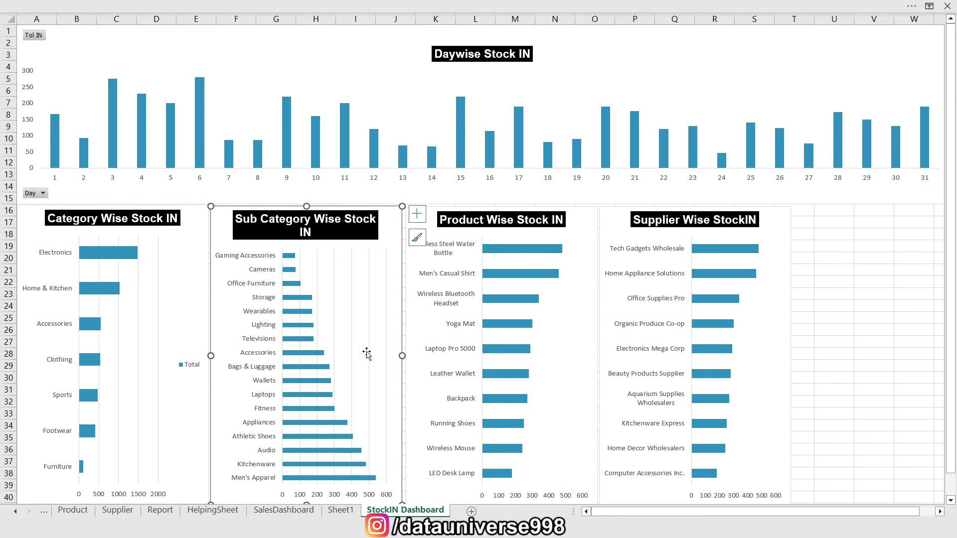
pyautogui.press('Delete')
pyautogui.click(190, 364)
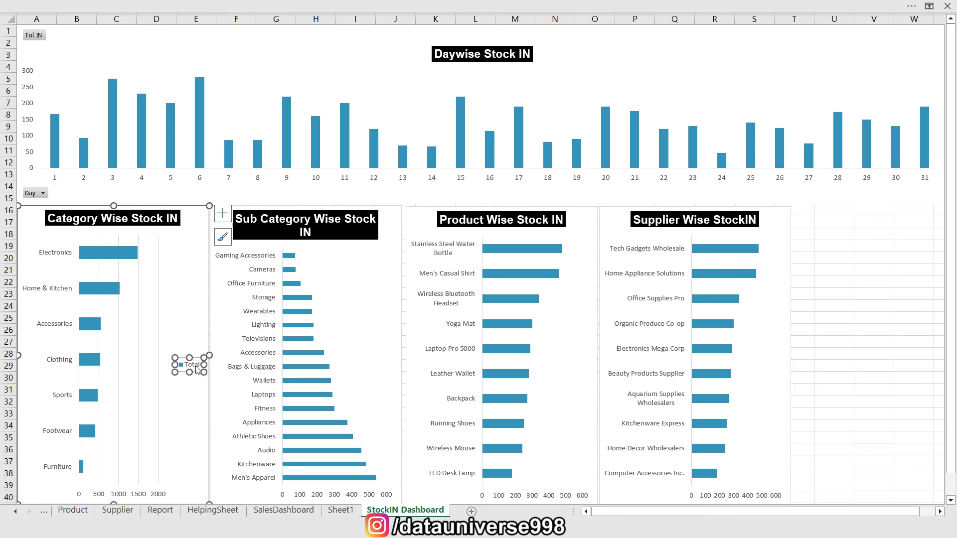
pyautogui.press('Delete')
pyautogui.press('Delete')
# Delete the value axis from the Category, Sub Category, Product and Supplier charts.
pyautogui.click(166, 495)
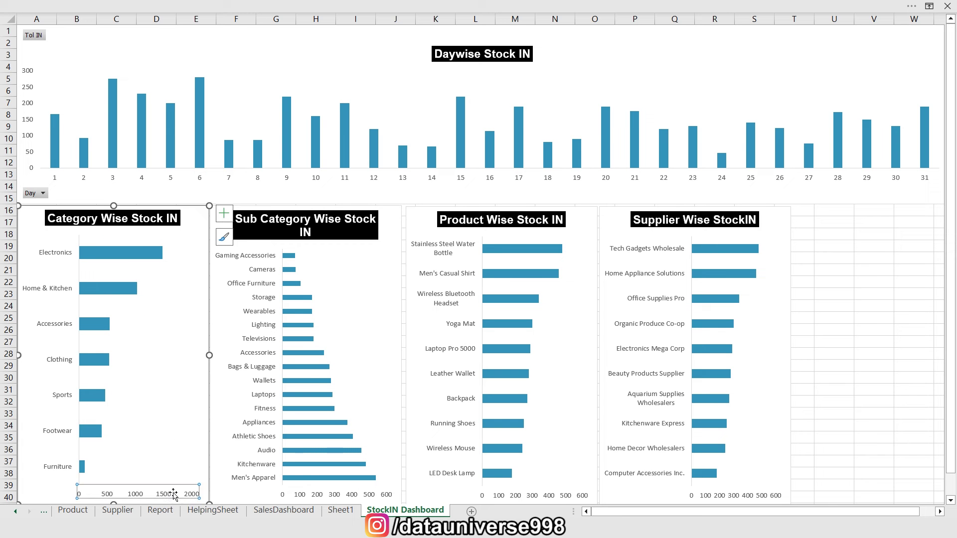
pyautogui.press('Delete')
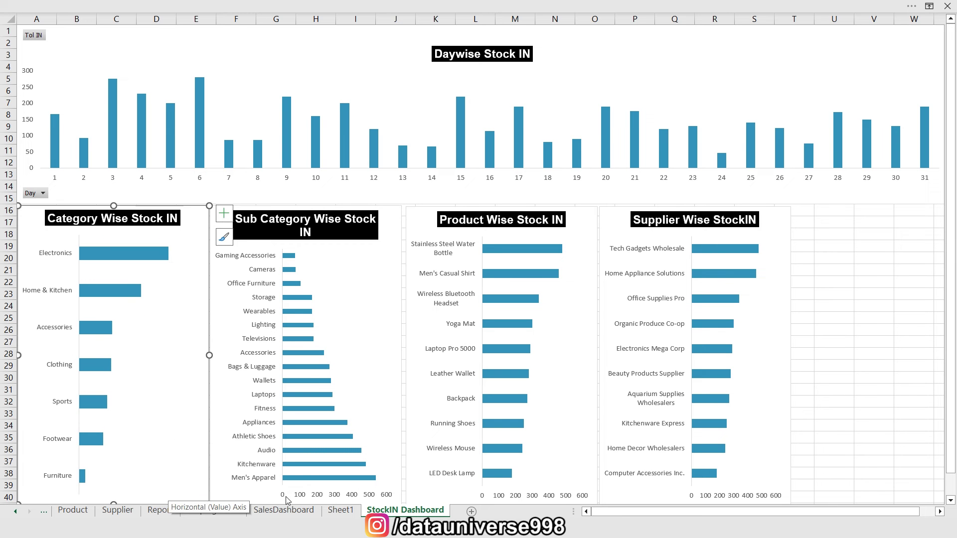
pyautogui.click(301, 495)
pyautogui.press('Delete')
pyautogui.click(532, 495)
pyautogui.press('Delete')
pyautogui.click(735, 496)
pyautogui.press('Delete')
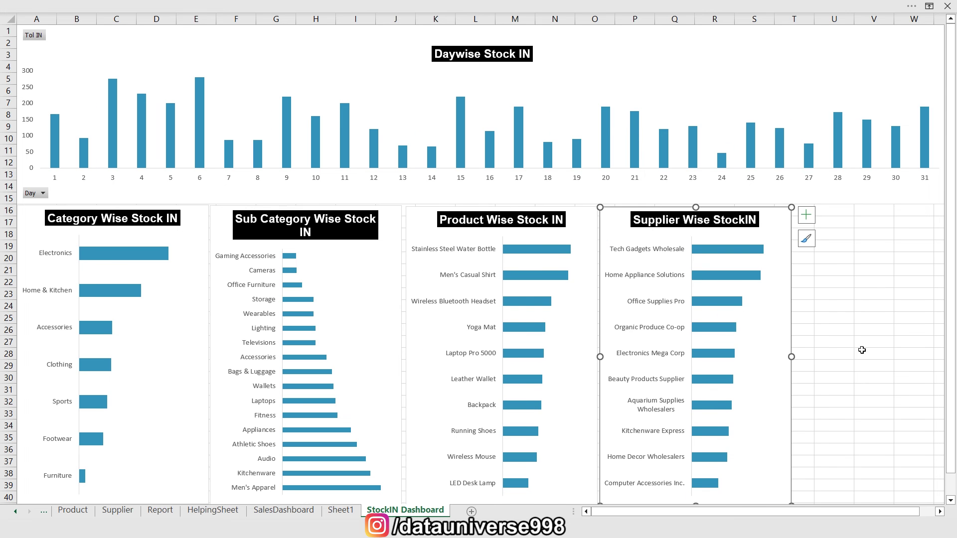
pyautogui.click(830, 60)
# Add data labels to the Daywise, Category and Sub Category charts.
pyautogui.click(884, 35)
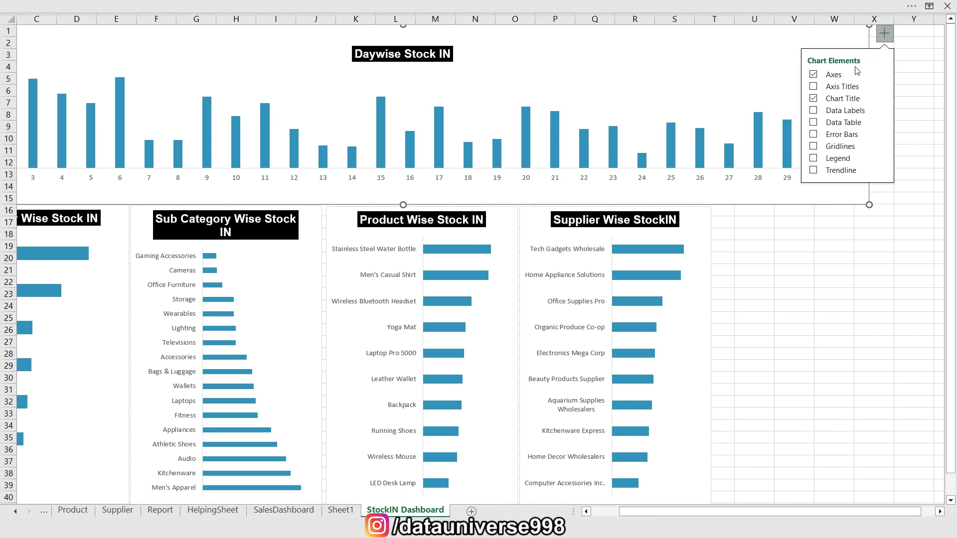
pyautogui.click(814, 111)
pyautogui.click(99, 259)
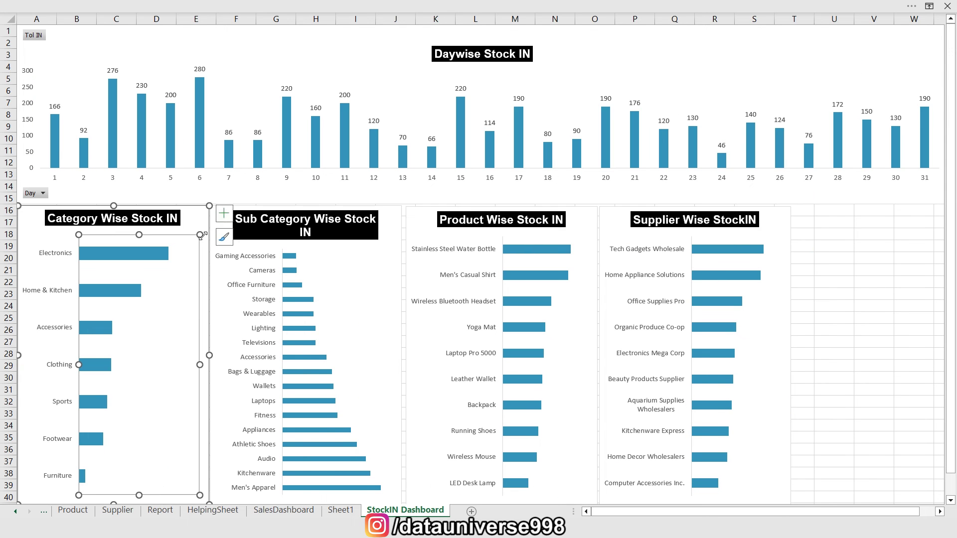
pyautogui.click(224, 213)
pyautogui.click(252, 278)
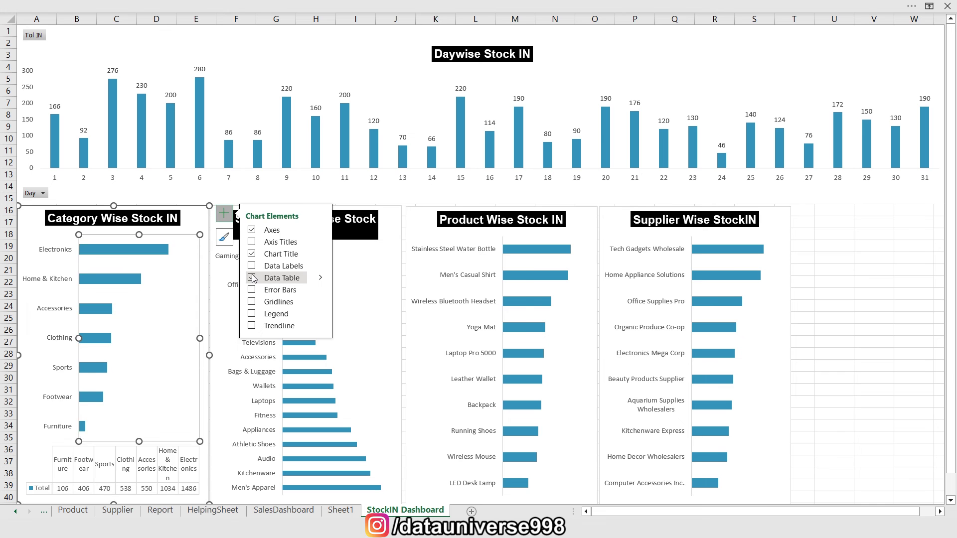
pyautogui.click(252, 278)
pyautogui.click(251, 266)
pyautogui.click(388, 299)
pyautogui.click(417, 213)
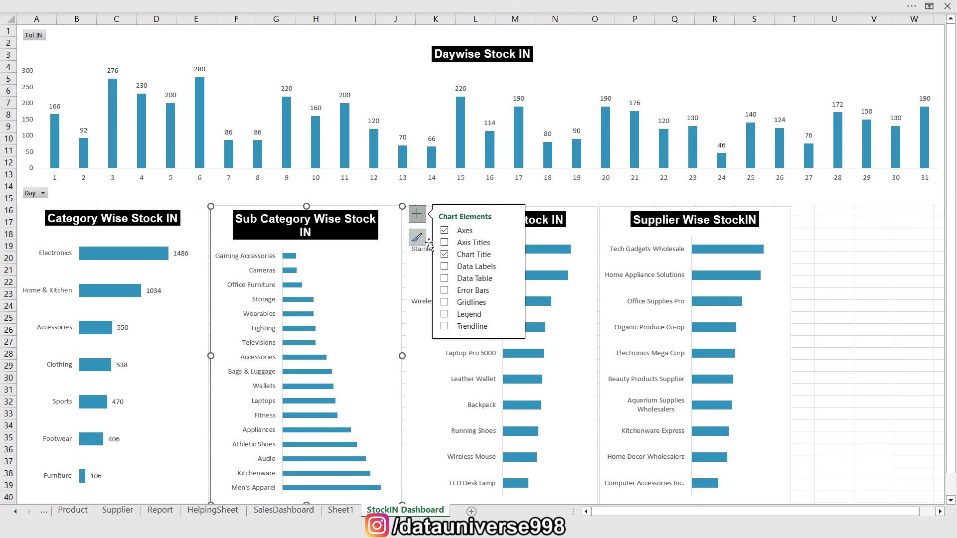
pyautogui.click(444, 266)
# Add data labels to the Product and Supplier charts, and make the Daywise labels bold.
pyautogui.click(593, 219)
pyautogui.click(612, 215)
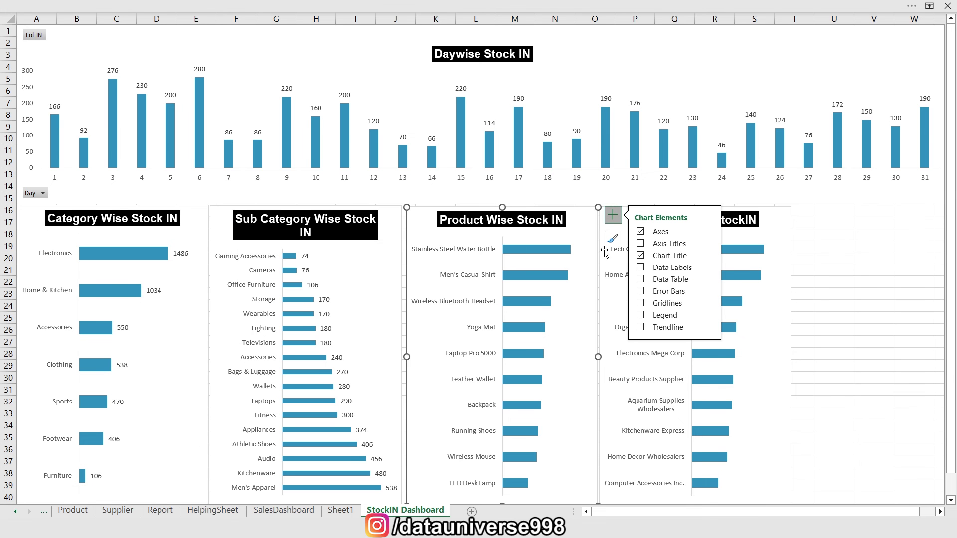
pyautogui.click(641, 281)
pyautogui.click(641, 279)
pyautogui.click(642, 267)
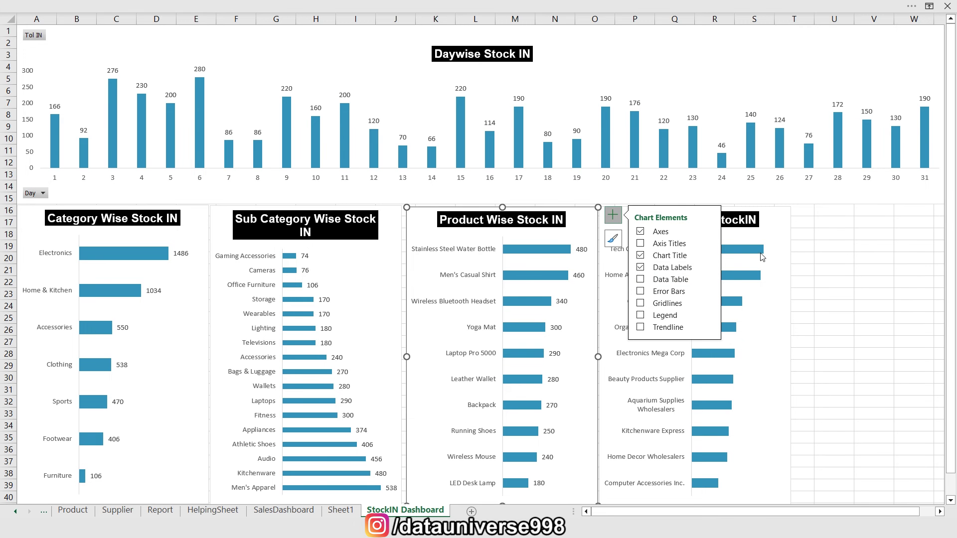
pyautogui.click(776, 227)
pyautogui.click(803, 215)
pyautogui.click(836, 279)
pyautogui.click(836, 279)
pyautogui.click(834, 267)
pyautogui.click(461, 88)
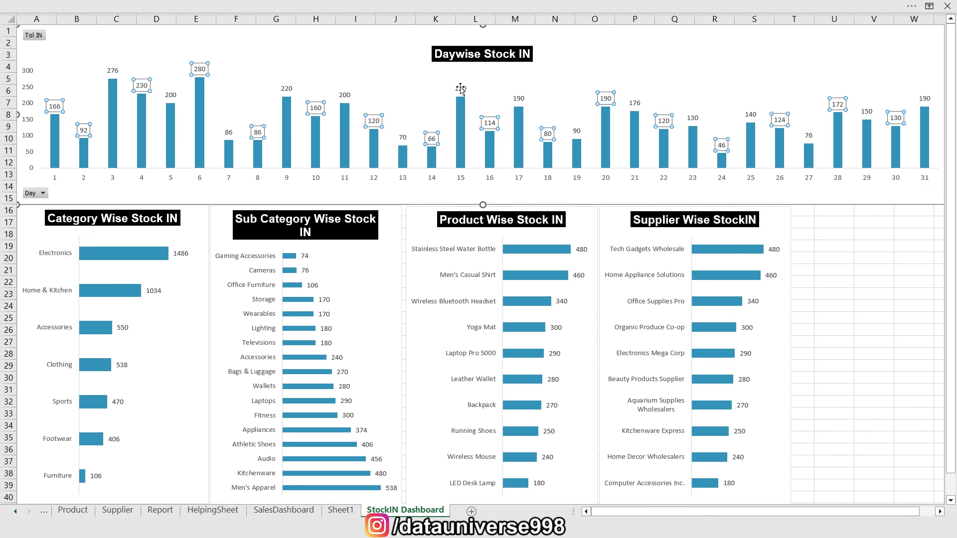
pyautogui.hotkey('ctrl', 'b')
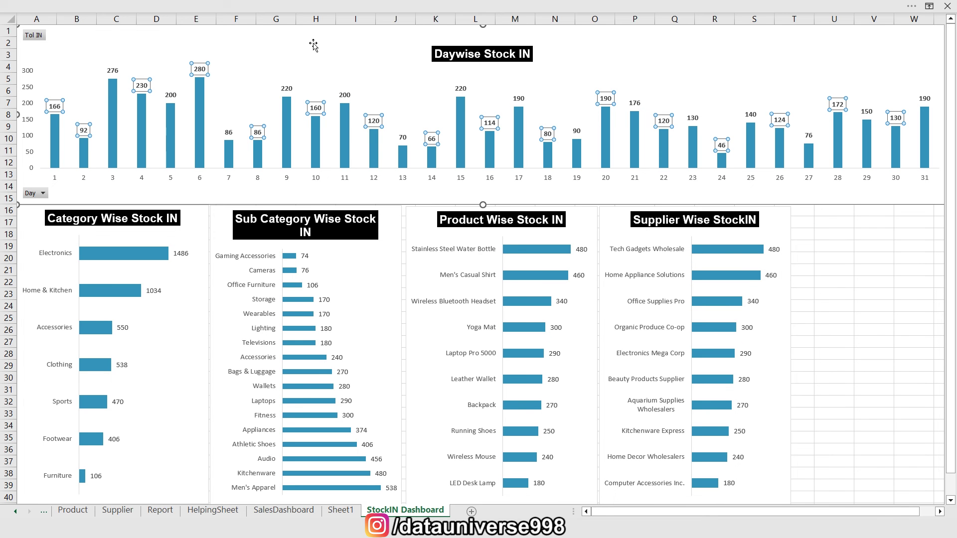
# Fill the Daywise, Category, Sub Category, Product and Supplier data labels with black.
pyautogui.click(181, 253)
pyautogui.click(221, 6)
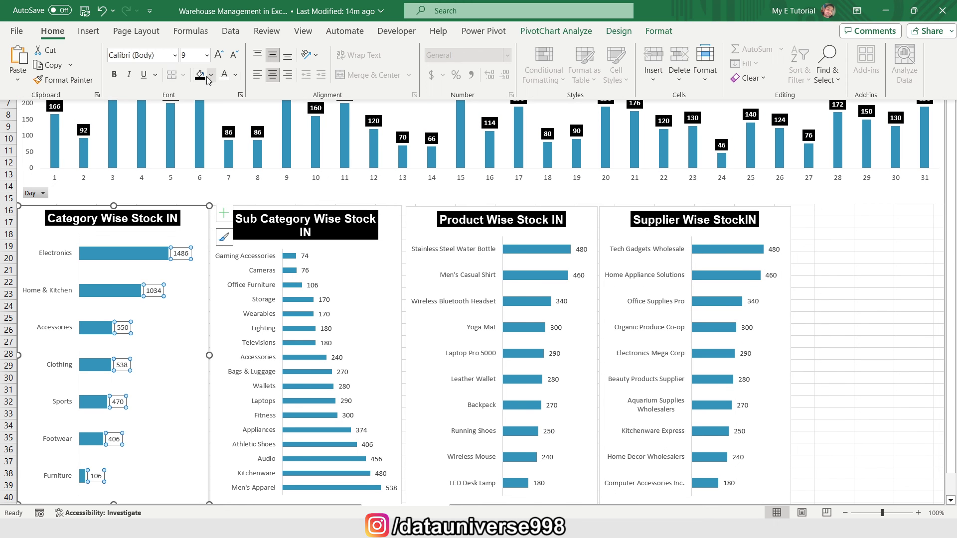
pyautogui.click(201, 75)
pyautogui.click(305, 256)
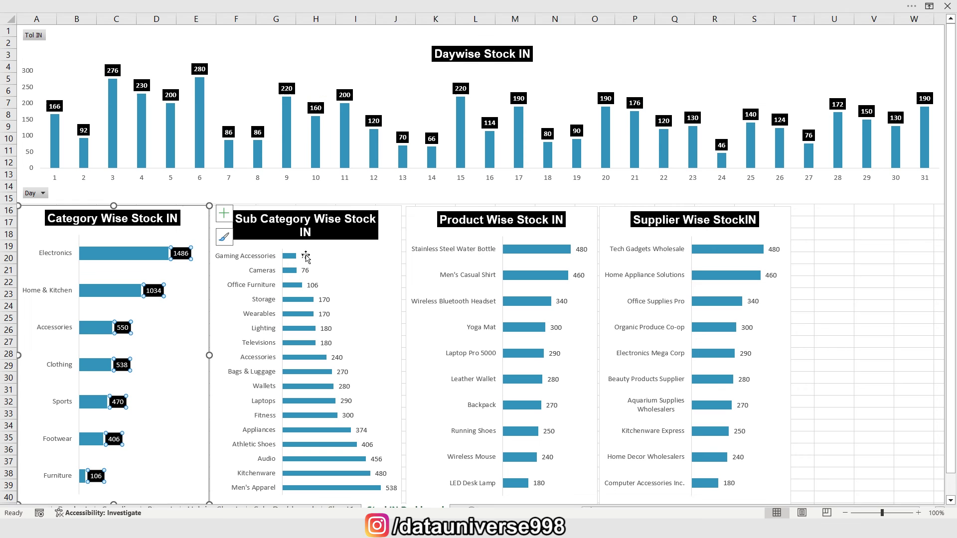
pyautogui.click(259, 7)
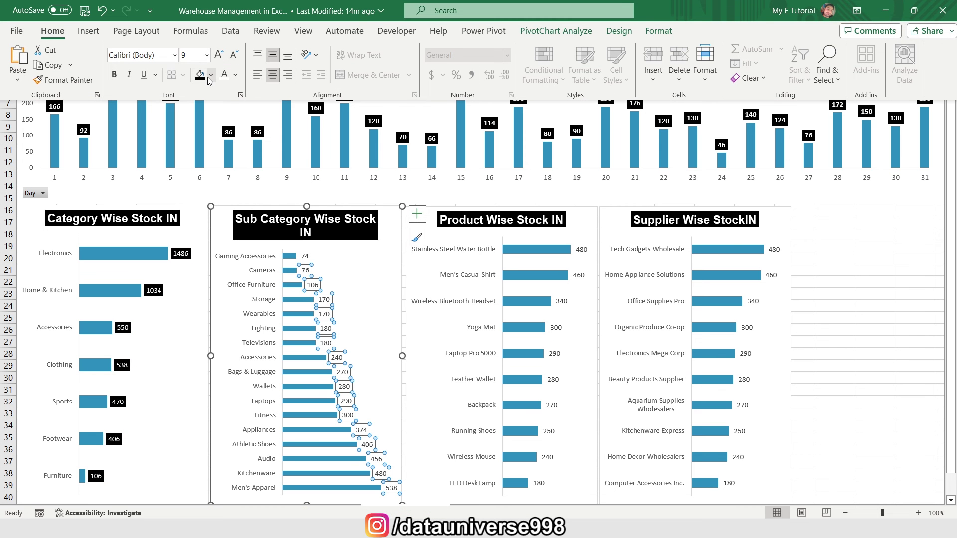
pyautogui.click(200, 75)
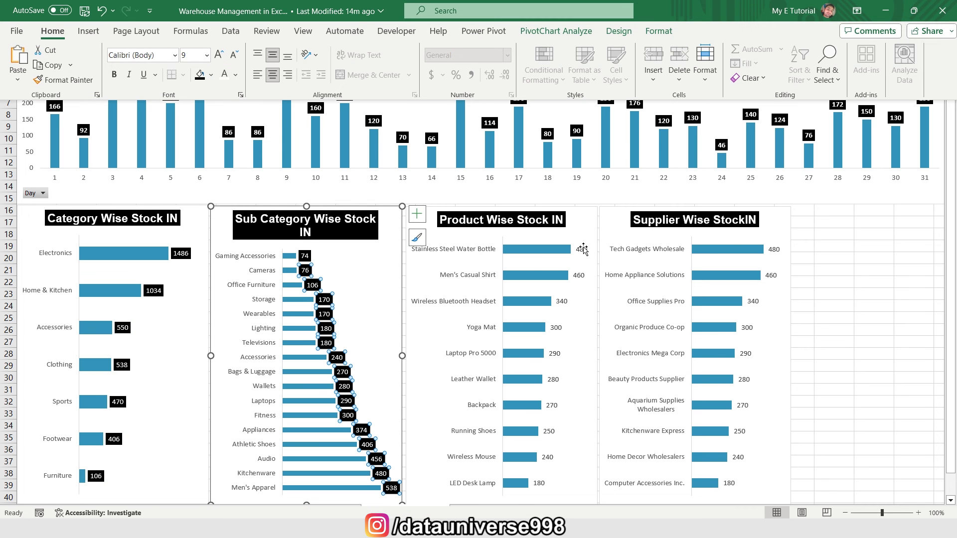
pyautogui.click(583, 249)
pyautogui.click(271, 7)
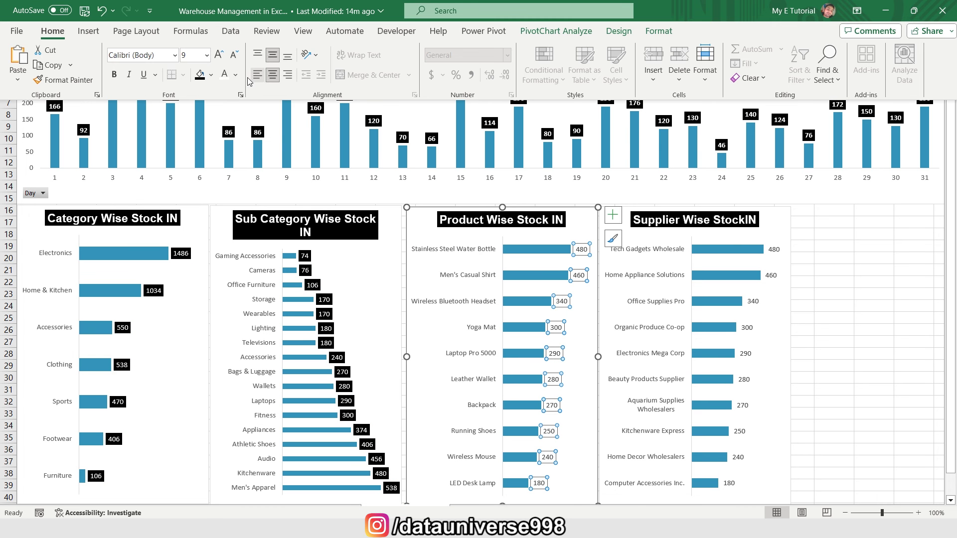
pyautogui.click(207, 79)
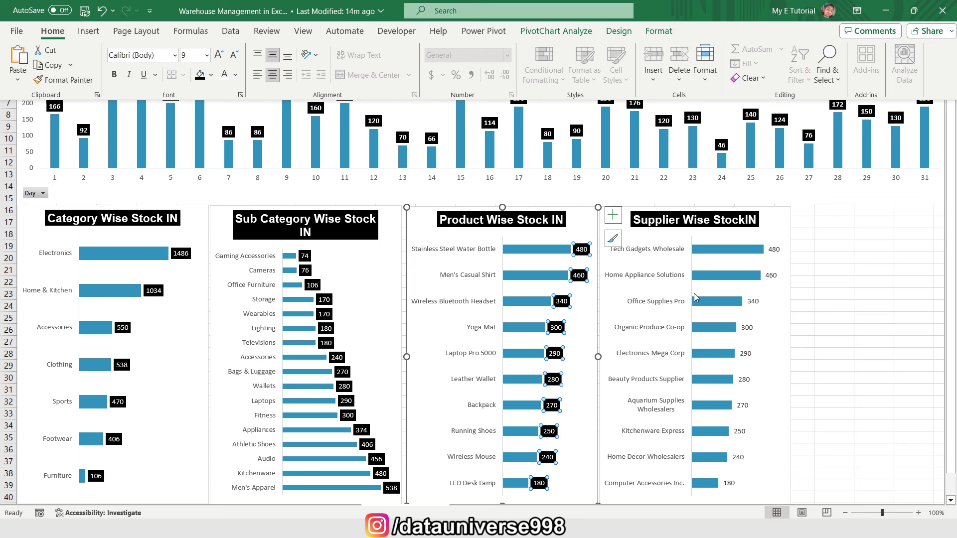
pyautogui.click(773, 251)
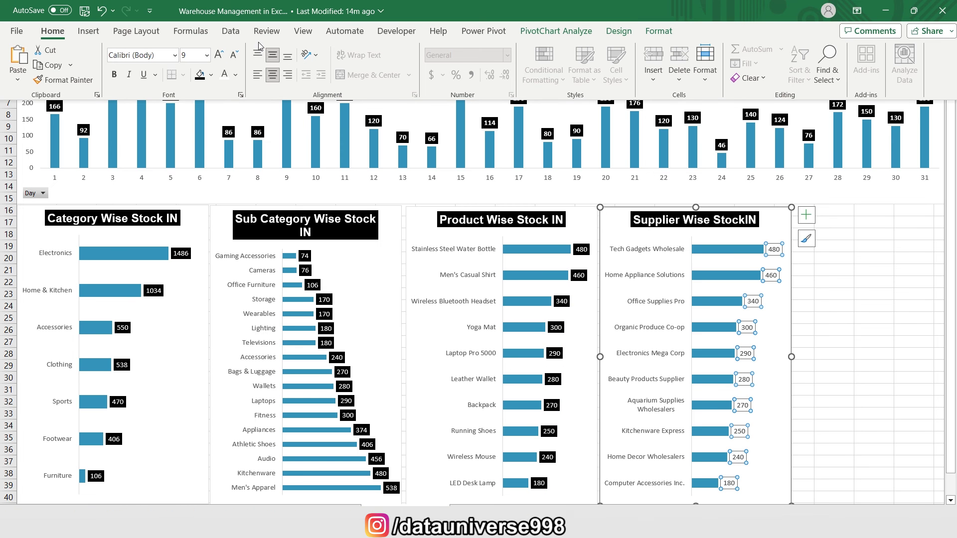
pyautogui.click(200, 74)
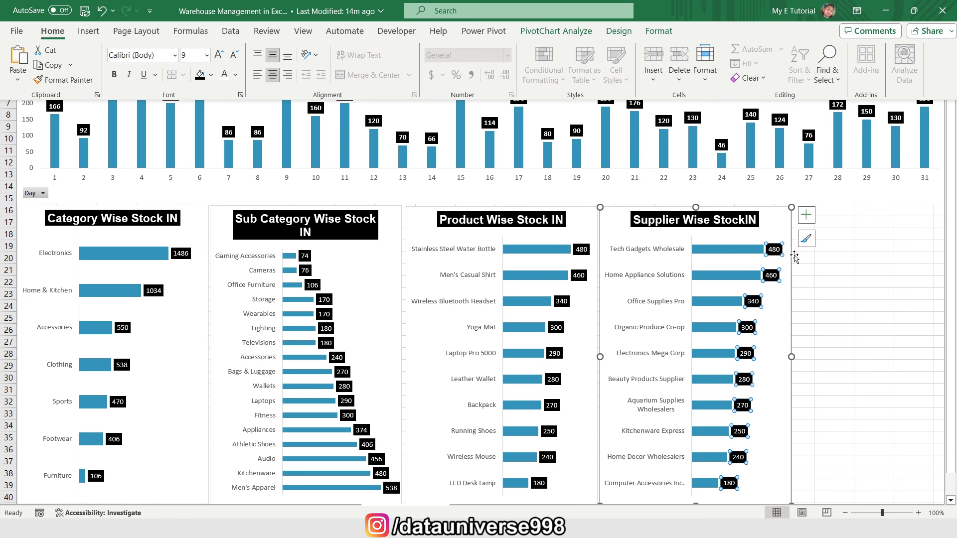
pyautogui.click(839, 260)
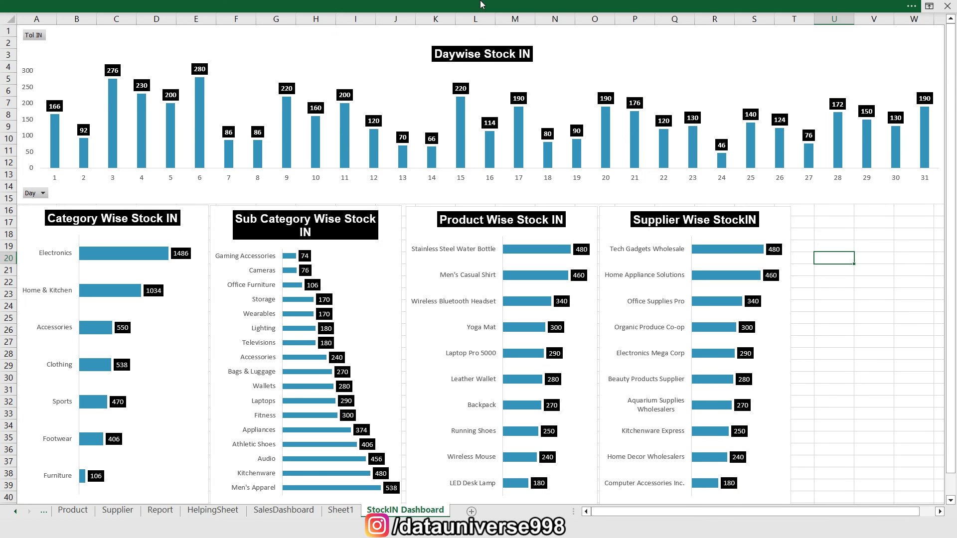
# Hide the sheet gridlines and the row and column headings.
pyautogui.moveTo(477, 5)
pyautogui.click(303, 31)
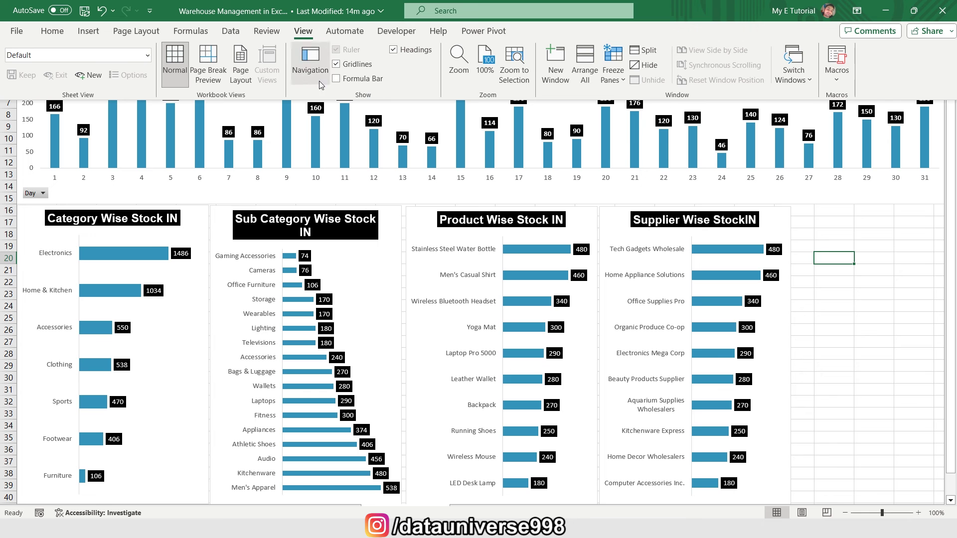
pyautogui.click(336, 63)
pyautogui.click(393, 49)
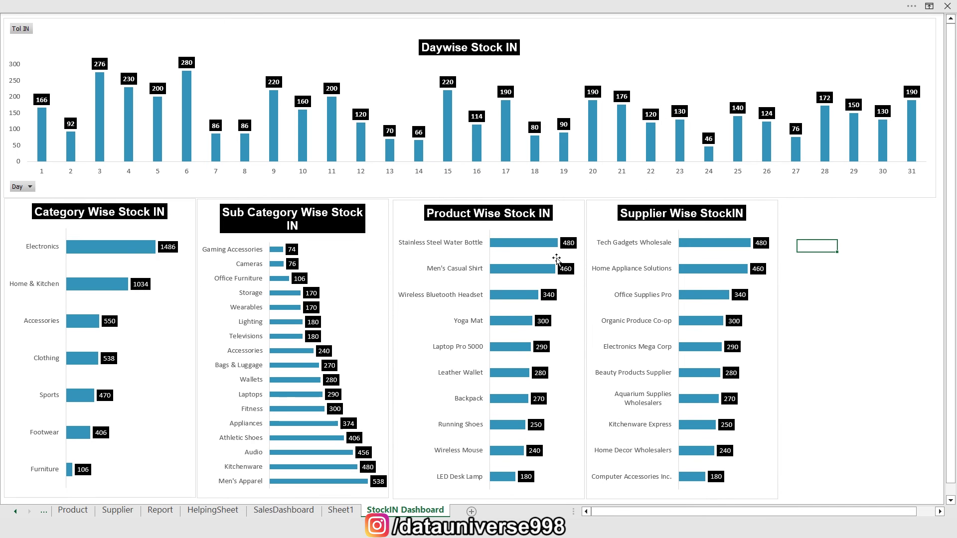
# Align the four lower charts along their tops and distribute them horizontally.
pyautogui.click(182, 215)
pyautogui.keyDown('ctrl'); pyautogui.click(208, 229); pyautogui.keyUp('ctrl')
pyautogui.keyDown('ctrl'); pyautogui.click(421, 224); pyautogui.keyUp('ctrl')
pyautogui.keyDown('ctrl'); pyautogui.click(621, 221); pyautogui.keyUp('ctrl')
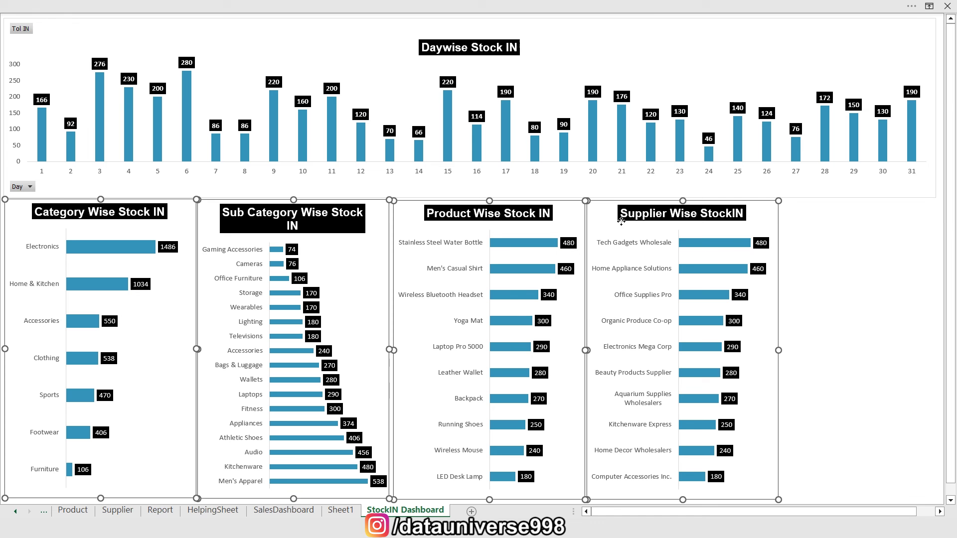
pyautogui.click(622, 7)
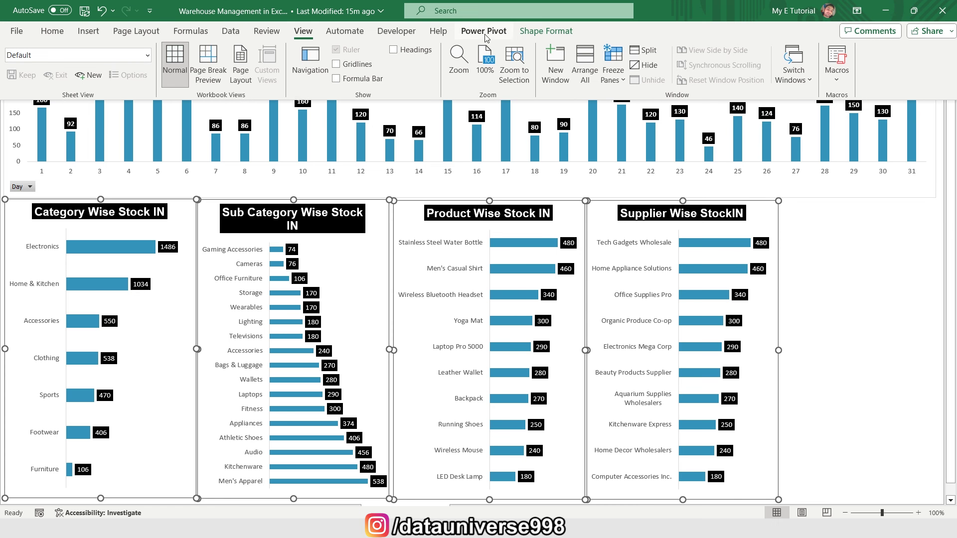
pyautogui.click(546, 32)
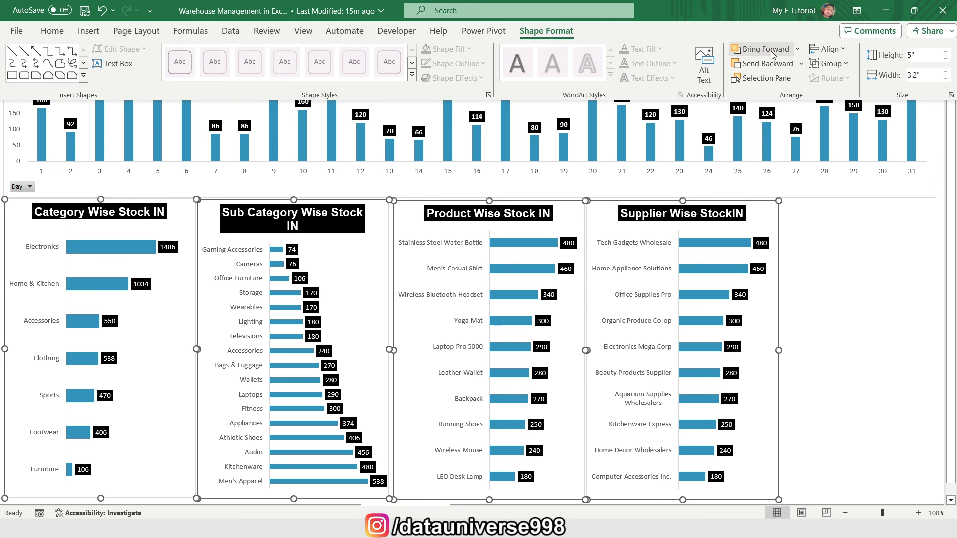
pyautogui.click(828, 48)
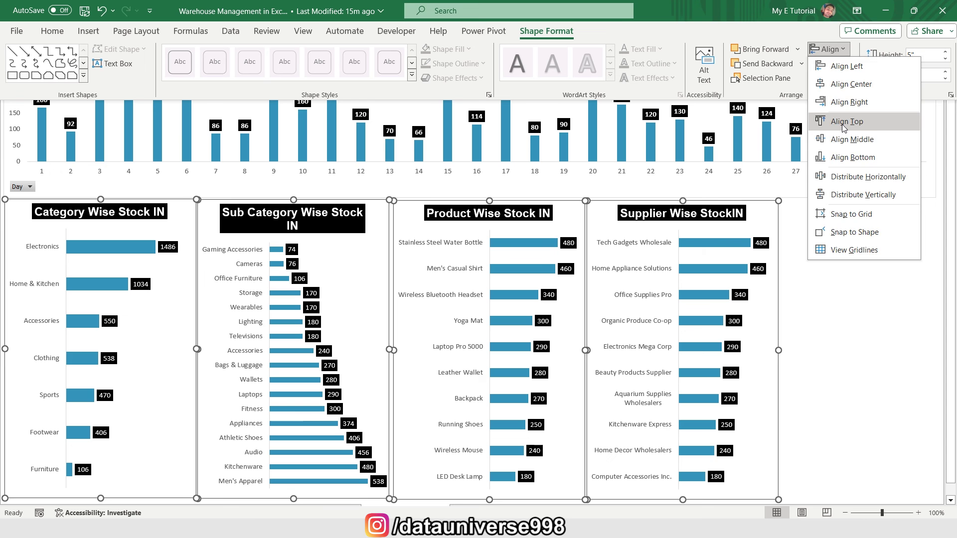
pyautogui.click(843, 127)
pyautogui.click(844, 49)
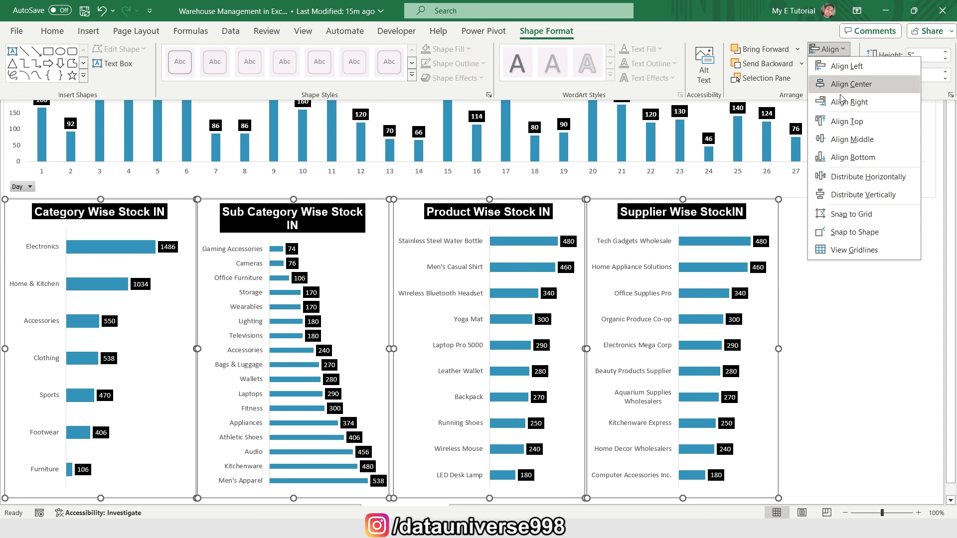
pyautogui.click(867, 176)
pyautogui.click(851, 273)
# On Sheet1, sort the subcategory pivot smallest to largest, then return to the dashboard.
pyautogui.hotkey('ctrl', 'shift', 'F1')
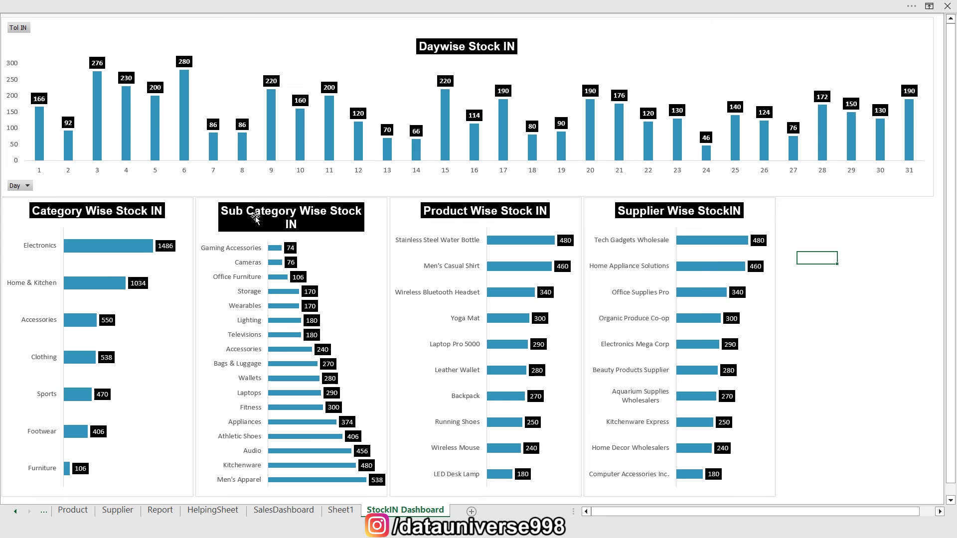
pyautogui.click(341, 511)
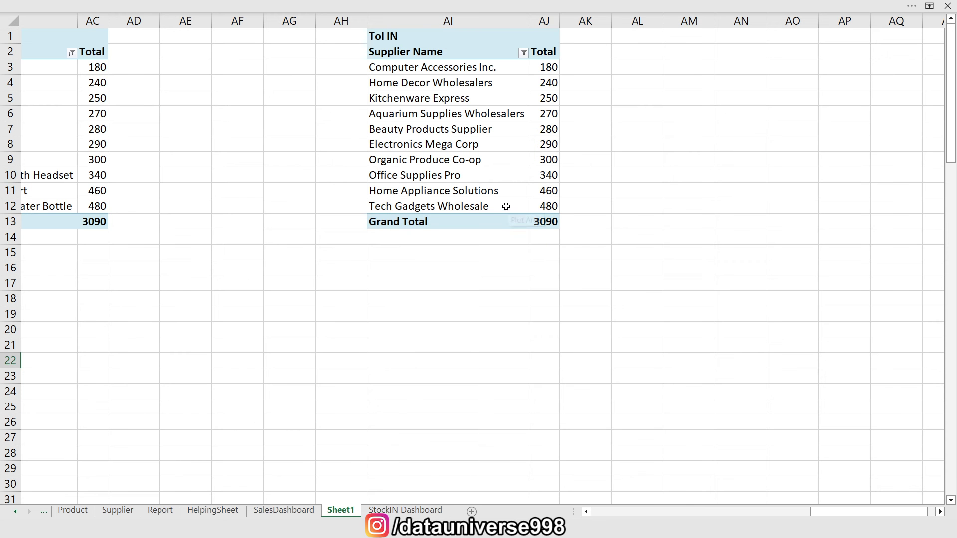
pyautogui.hscroll(-10, 508, 211)
pyautogui.rightClick(696, 69)
pyautogui.moveTo(755, 177)
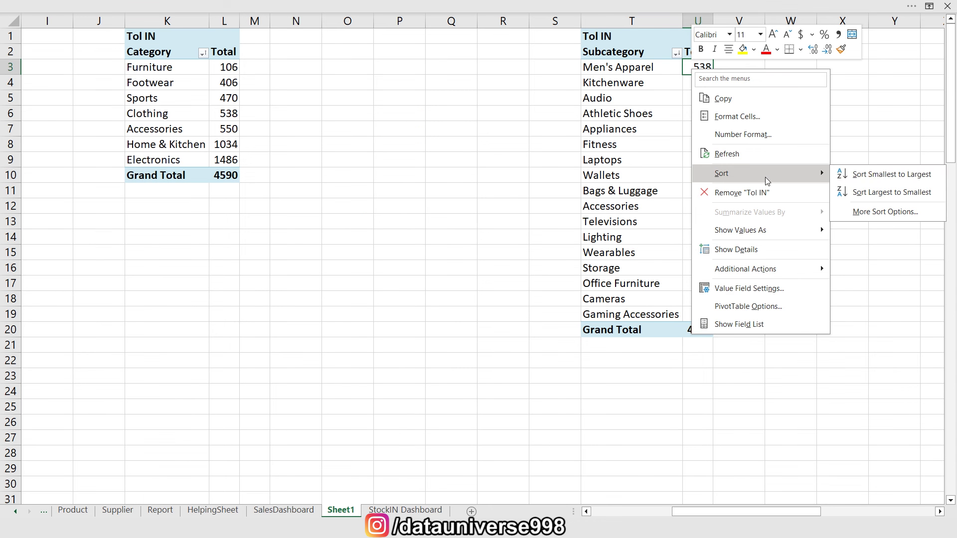
pyautogui.click(853, 175)
pyautogui.hotkey('ctrl', 'pagedown')
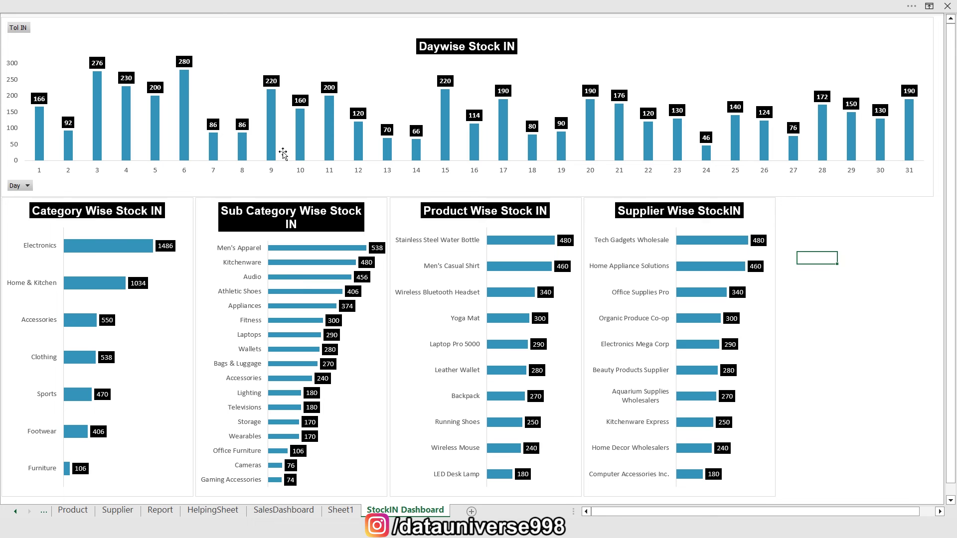
# Hide all field buttons, including Tol IN, on the Daywise Stock IN chart.
pyautogui.rightClick(21, 31)
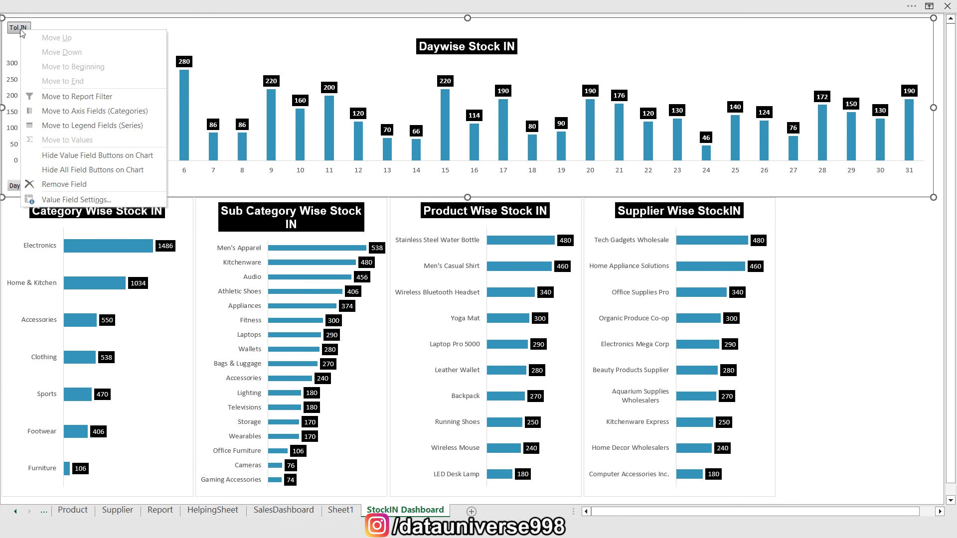
pyautogui.click(67, 171)
pyautogui.click(242, 267)
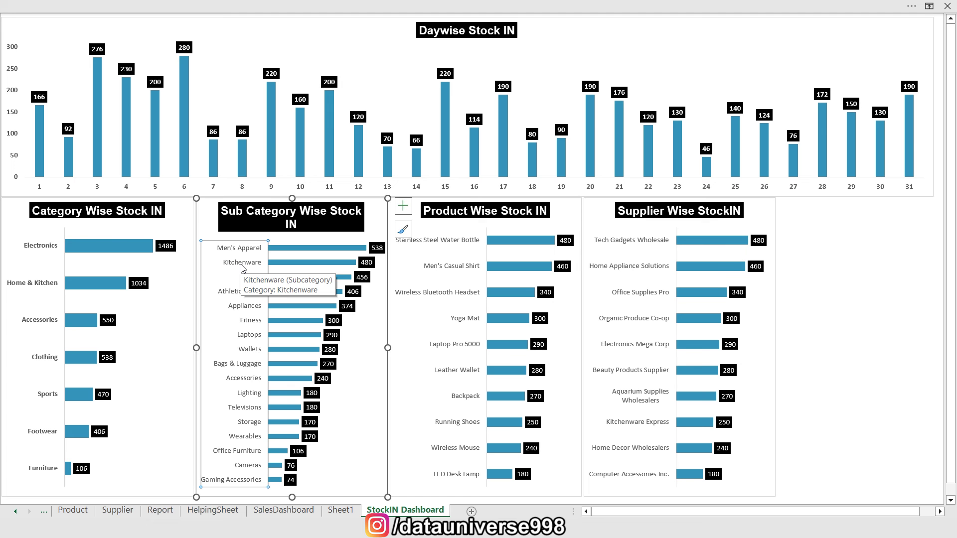
pyautogui.click(187, 34)
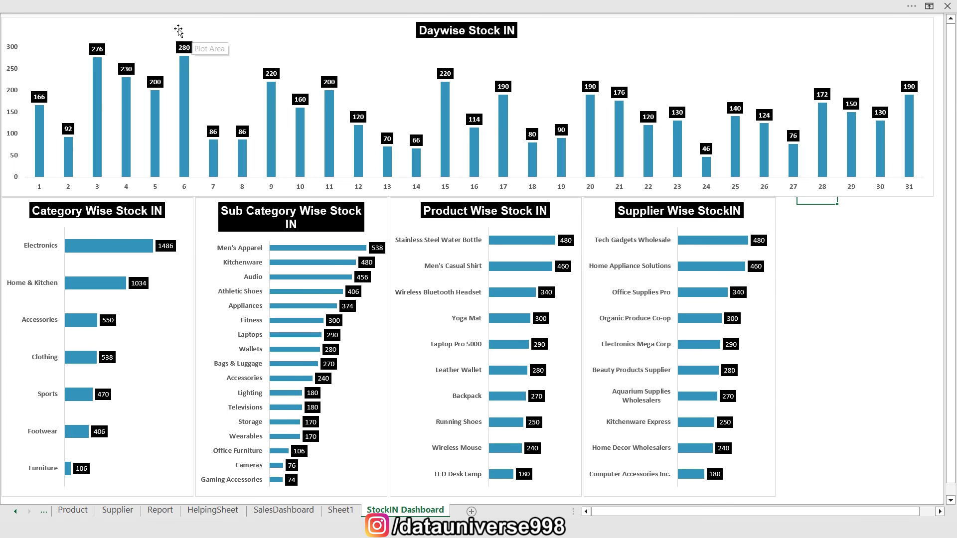
pyautogui.click(184, 4)
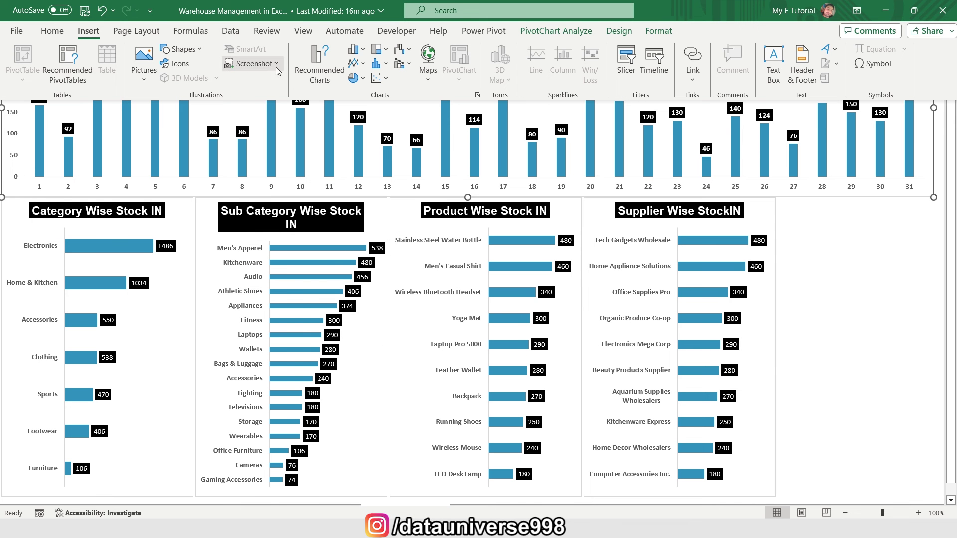
# Insert slicers for Year, Month, Category, Subcategory and Supplier Name from all tables.
pyautogui.click(622, 77)
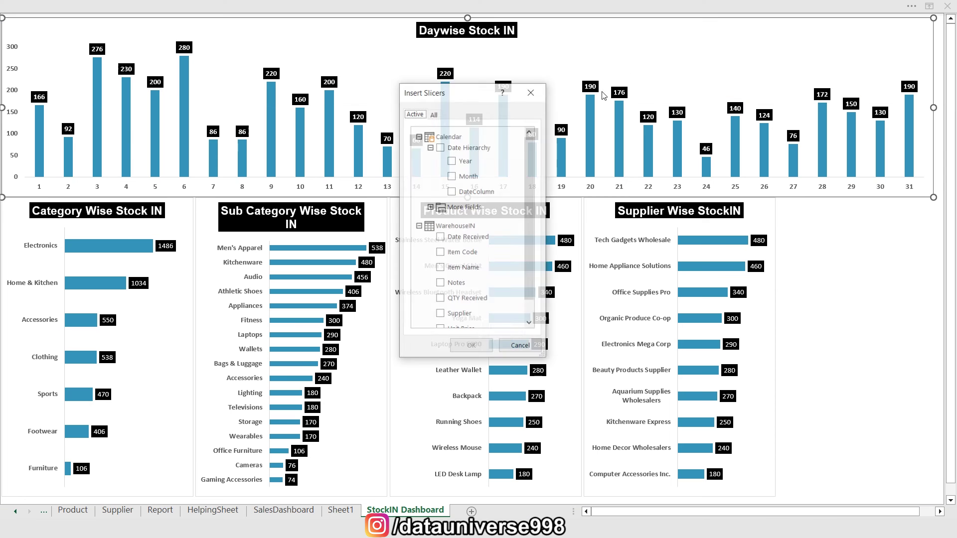
pyautogui.click(452, 161)
pyautogui.click(451, 176)
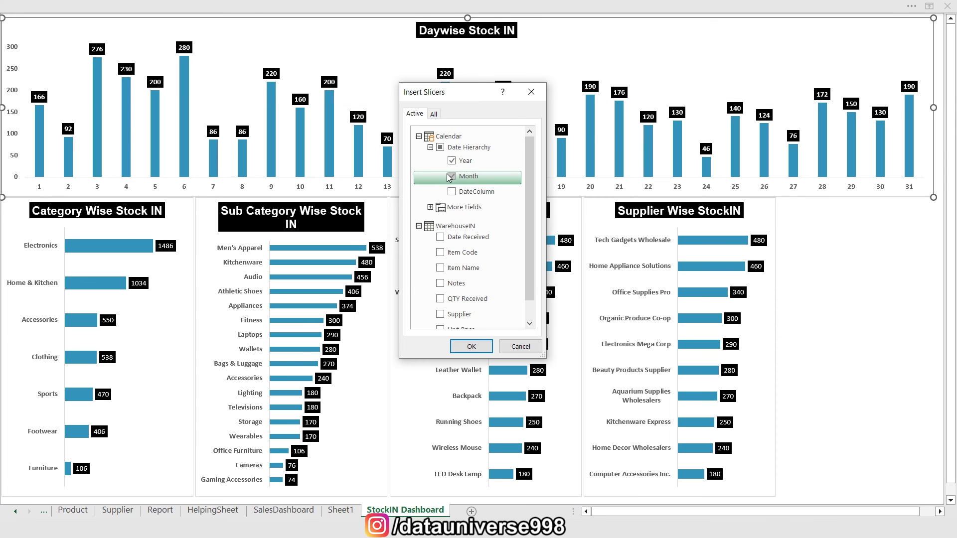
pyautogui.click(433, 113)
pyautogui.click(419, 136)
pyautogui.click(419, 155)
pyautogui.click(440, 185)
pyautogui.click(440, 247)
pyautogui.click(419, 174)
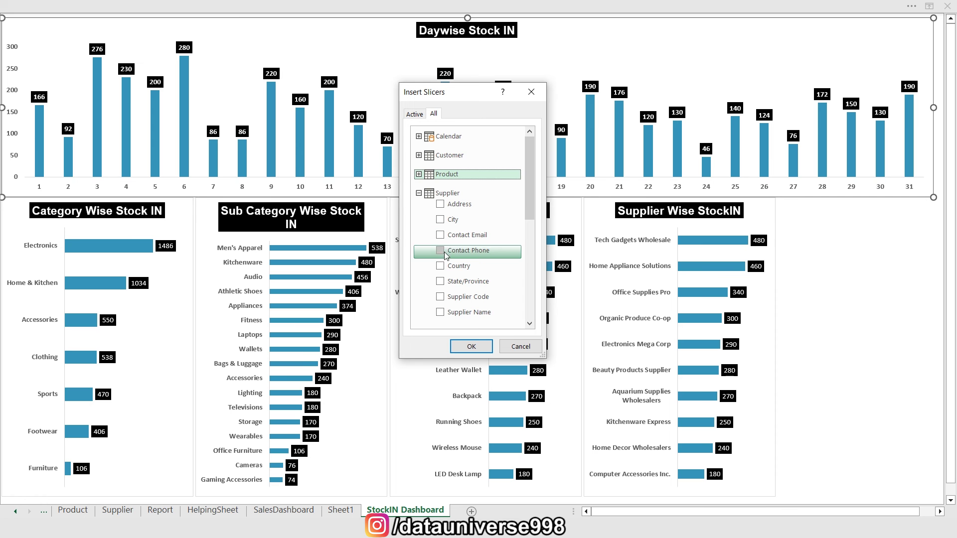
pyautogui.click(440, 312)
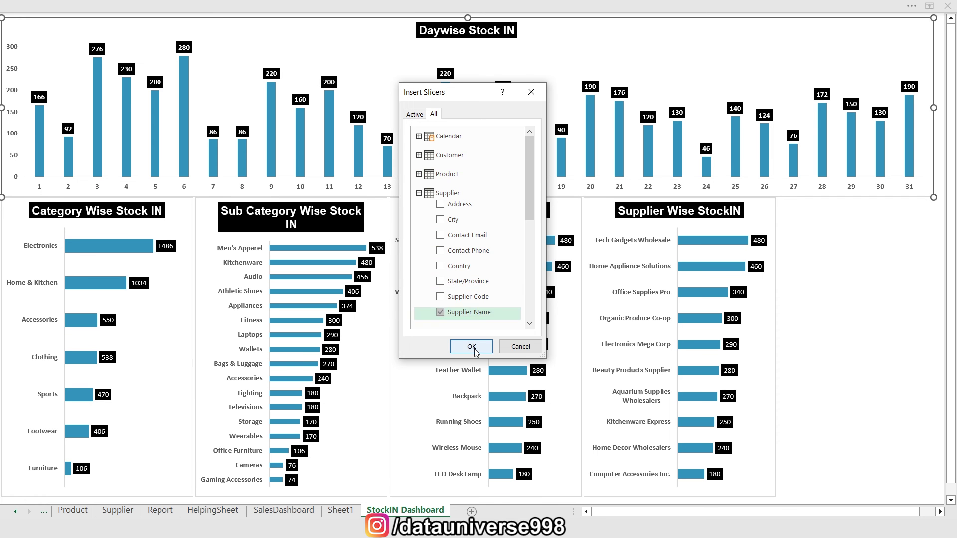
pyautogui.click(471, 346)
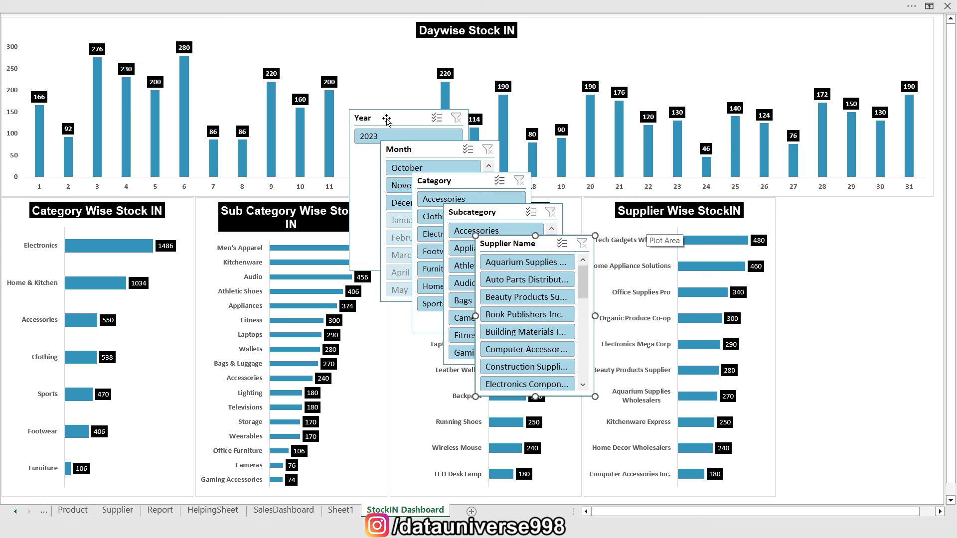
# Stack the Year and Month slicers beside the supplier chart, with Month in 2 columns.
pyautogui.moveTo(385, 119); pyautogui.dragTo(814, 209)
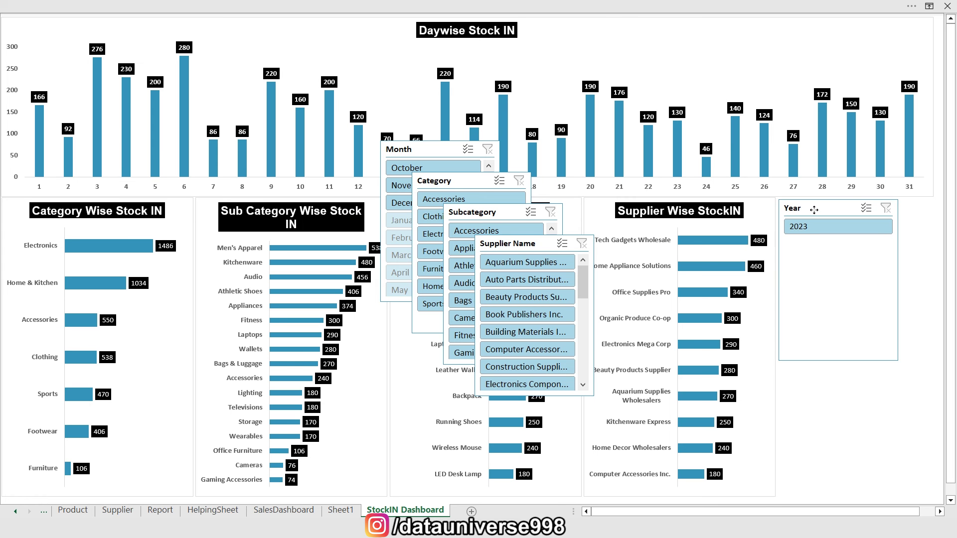
pyautogui.moveTo(838, 244); pyautogui.dragTo(837, 238)
pyautogui.moveTo(407, 150); pyautogui.dragTo(805, 250)
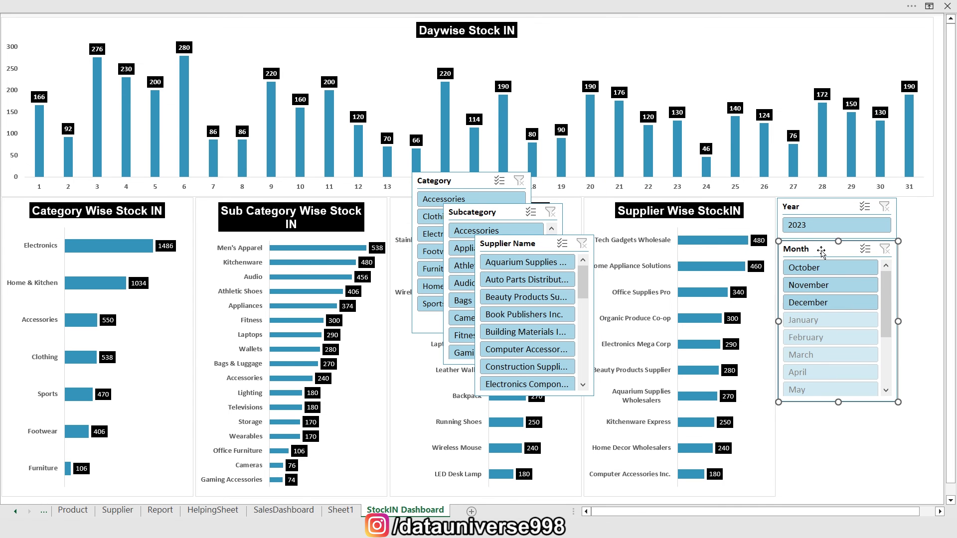
pyautogui.click(645, 6)
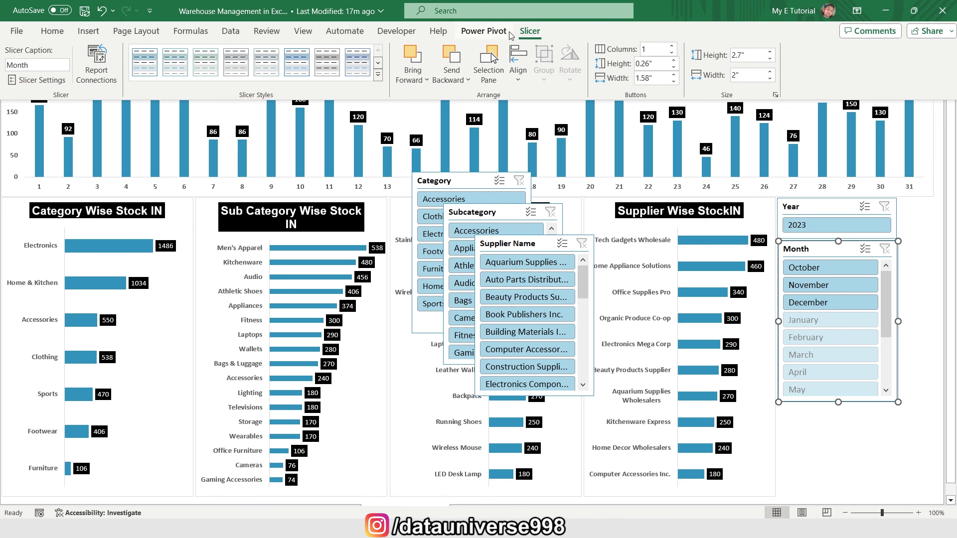
pyautogui.click(653, 49)
pyautogui.write('2')
pyautogui.press('Return')
# Set the Month slicer to hide items with no data.
pyautogui.rightClick(814, 250)
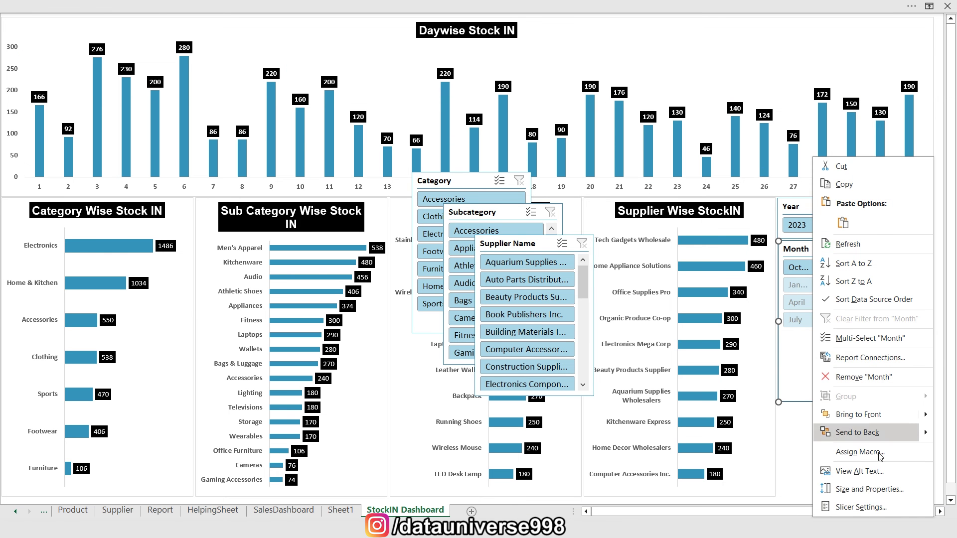
pyautogui.click(860, 507)
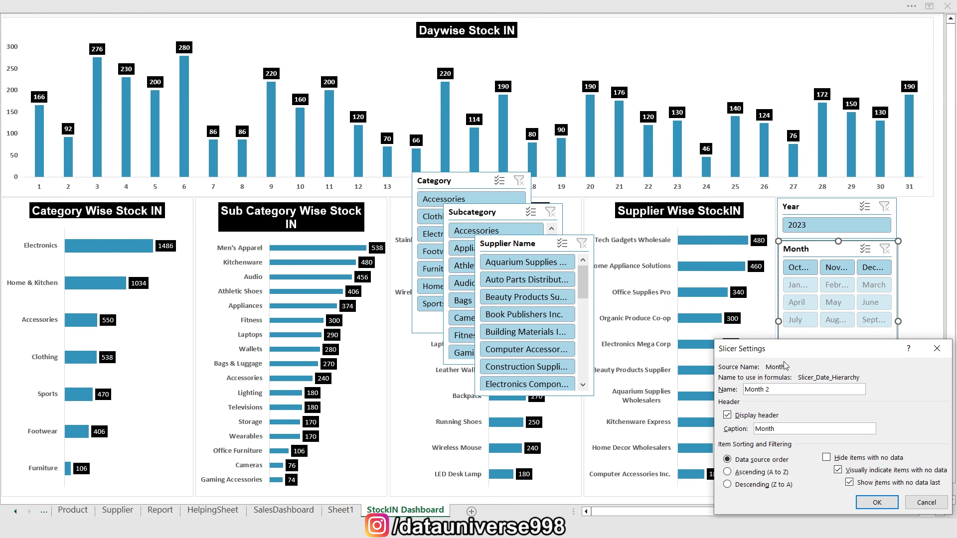
pyautogui.click(553, 286)
pyautogui.click(604, 334)
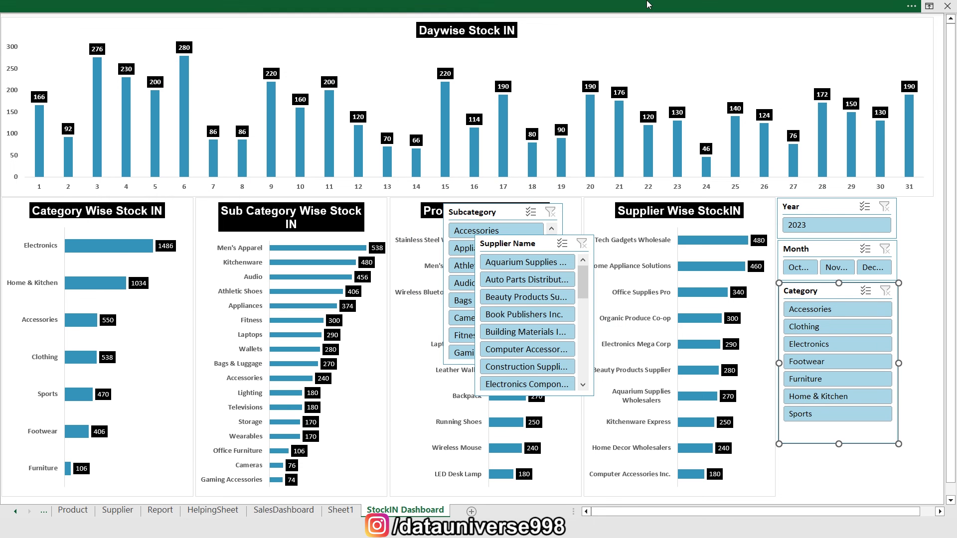
# Give the Category slicer 3 columns; move the Subcategory slicer below it with 4 columns.
pyautogui.click(523, 6)
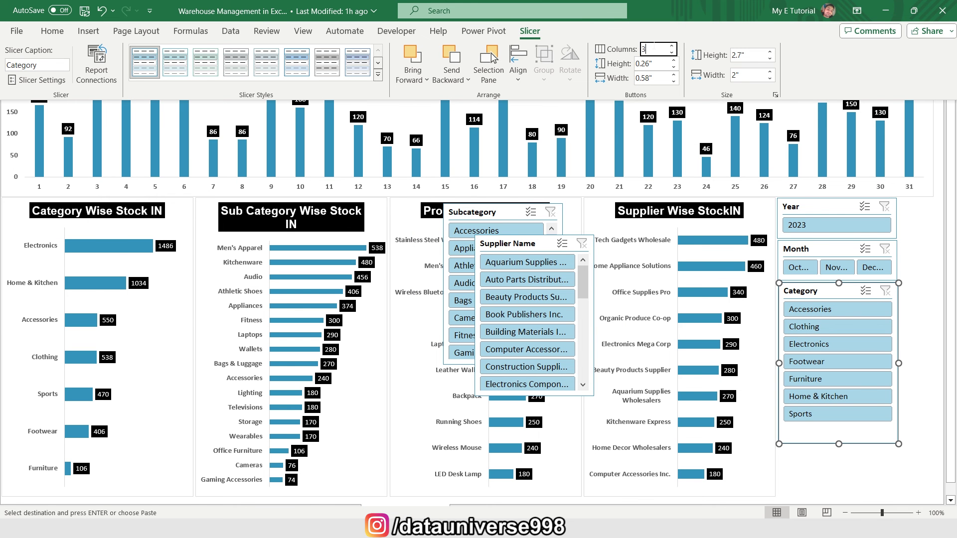
pyautogui.press('Return')
pyautogui.moveTo(463, 209); pyautogui.dragTo(799, 365)
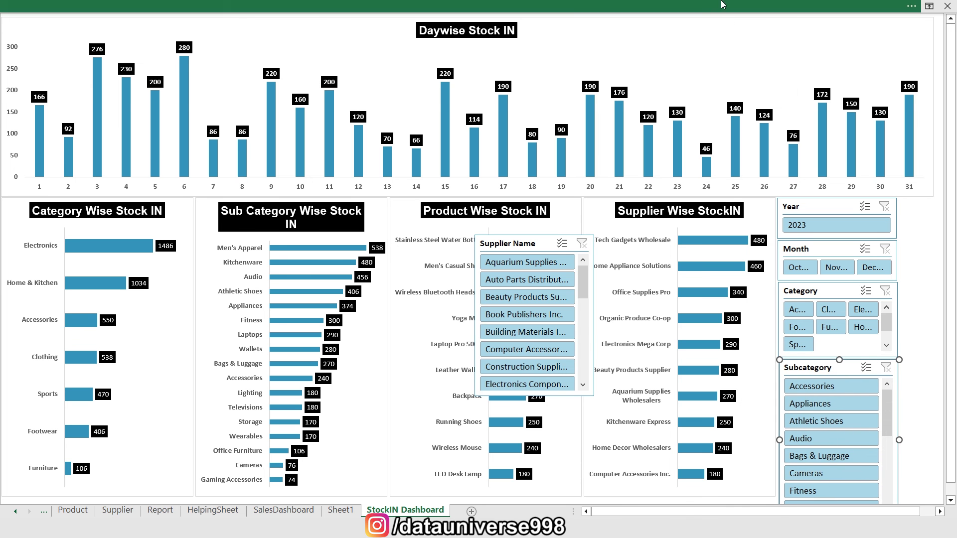
pyautogui.click(585, 6)
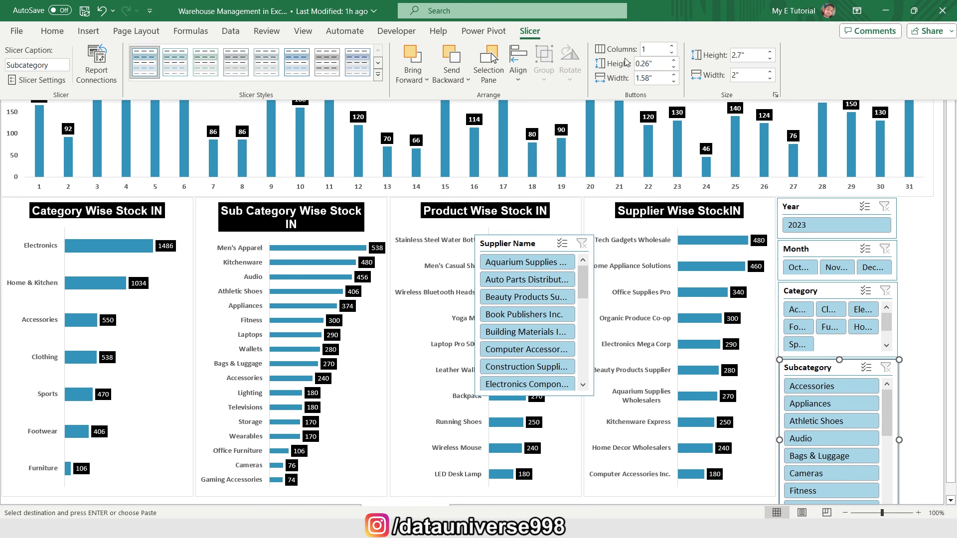
pyautogui.doubleClick(648, 49)
pyautogui.write('3')
pyautogui.press('Return')
pyautogui.write('4')
pyautogui.press('Return')
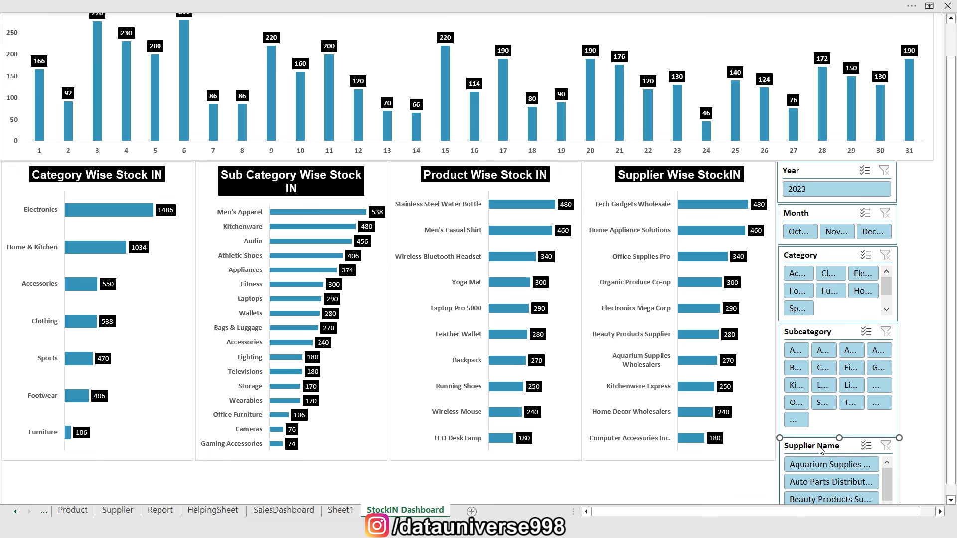
# Set the Supplier Name slicer to display its buttons in 3 columns.
pyautogui.click(592, 7)
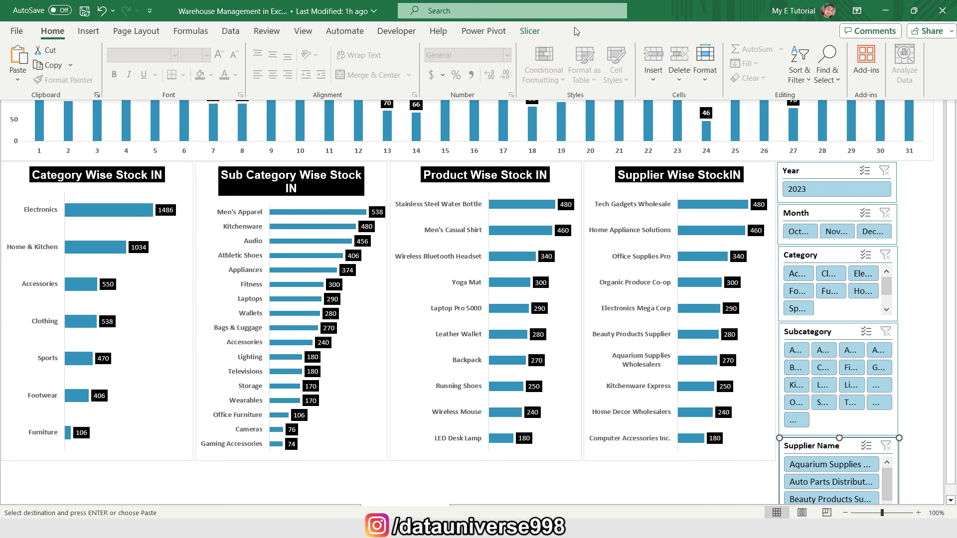
pyautogui.click(529, 31)
pyautogui.click(655, 49)
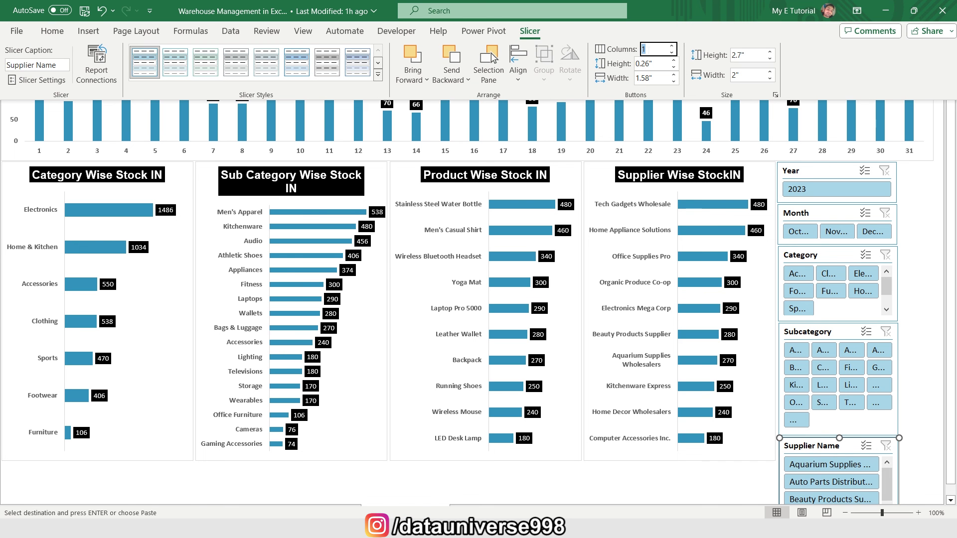
pyautogui.write('3')
pyautogui.press('Return')
pyautogui.click(919, 221)
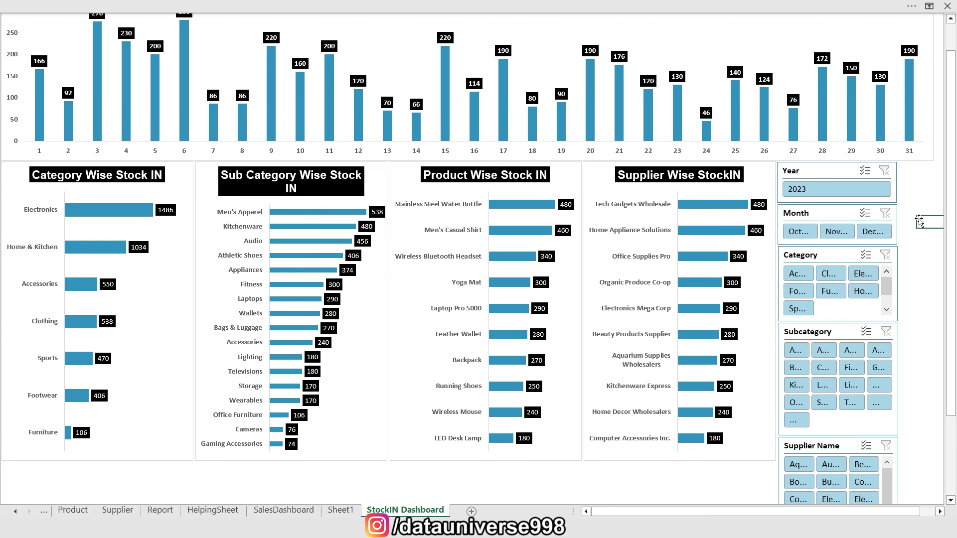
# Align the Year, Month, Category and Subcategory slicers left and distribute them vertically.
pyautogui.click(813, 170)
pyautogui.keyDown('ctrl'); pyautogui.click(811, 214); pyautogui.keyUp('ctrl')
pyautogui.keyDown('ctrl'); pyautogui.click(808, 258); pyautogui.keyUp('ctrl')
pyautogui.keyDown('ctrl'); pyautogui.click(812, 333); pyautogui.keyUp('ctrl')
pyautogui.click(703, 6)
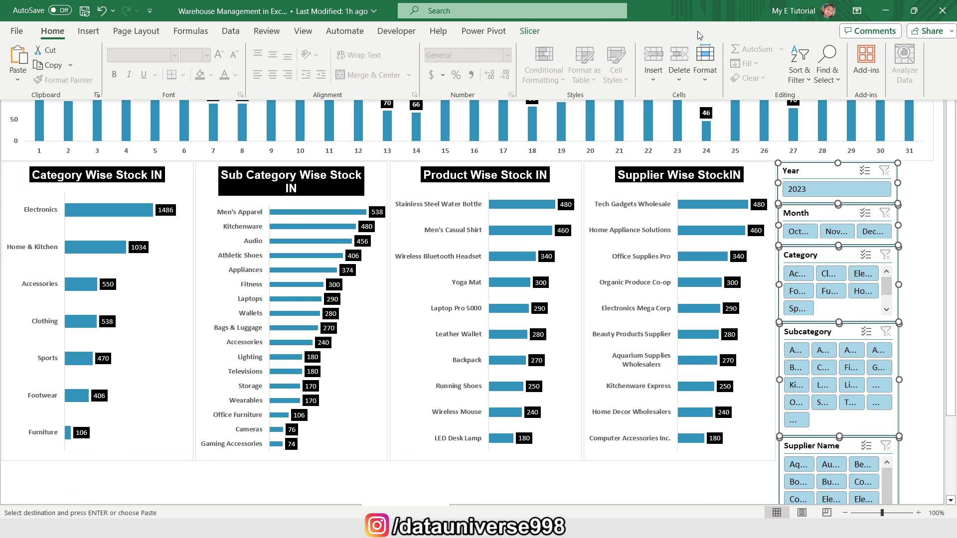
pyautogui.click(530, 32)
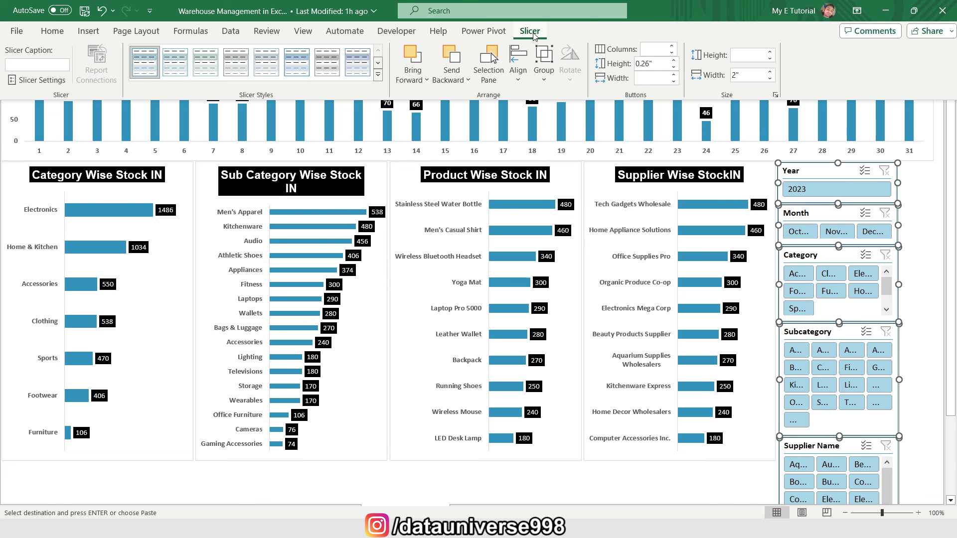
pyautogui.click(527, 58)
pyautogui.click(545, 101)
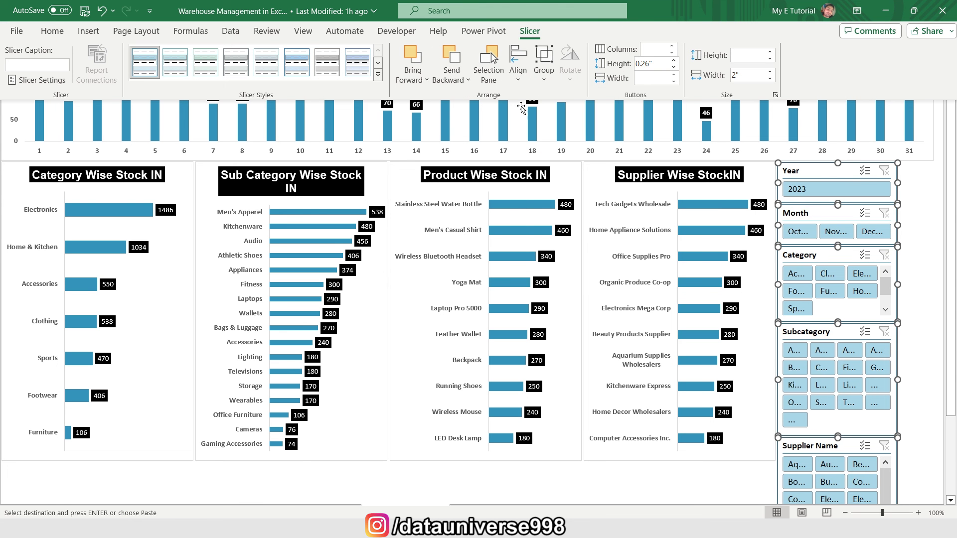
pyautogui.click(518, 59)
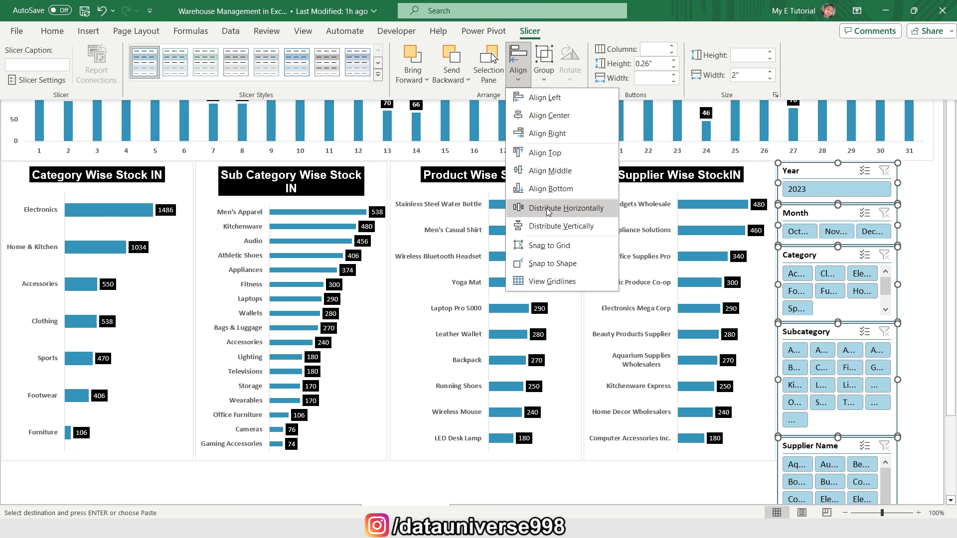
pyautogui.click(548, 226)
# Widen the selected slicers so labels like October, Clothing and Audio show fully.
pyautogui.hotkey('ctrl', 'shift', 'F1')
pyautogui.keyDown('ctrl'); pyautogui.click(810, 254); pyautogui.keyUp('ctrl')
pyautogui.keyDown('ctrl'); pyautogui.click(811, 331); pyautogui.keyUp('ctrl')
pyautogui.keyDown('ctrl'); pyautogui.click(813, 447); pyautogui.keyUp('ctrl')
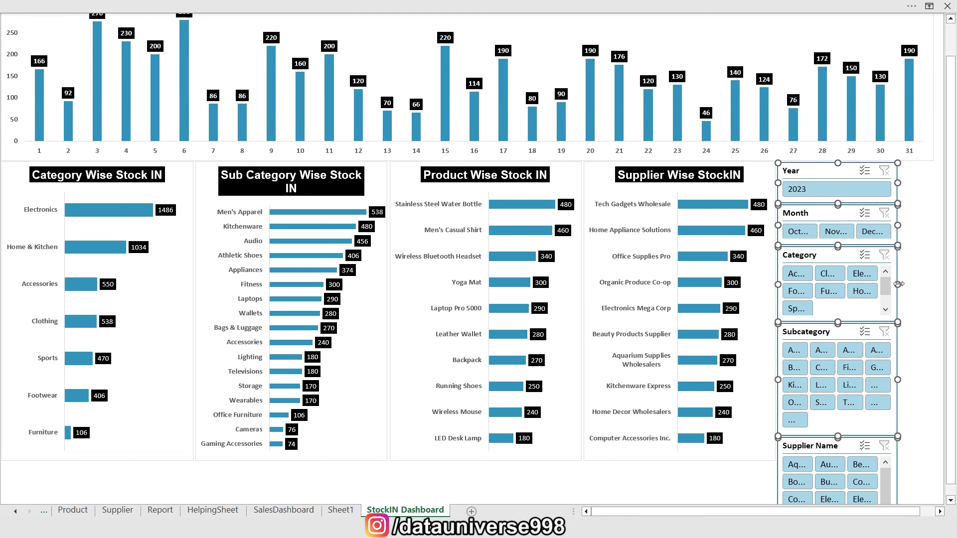
pyautogui.moveTo(898, 284); pyautogui.dragTo(931, 284)
# Try the Accessories filter on the Category slicer, then clear it.
pyautogui.scroll(1, 798, 276)
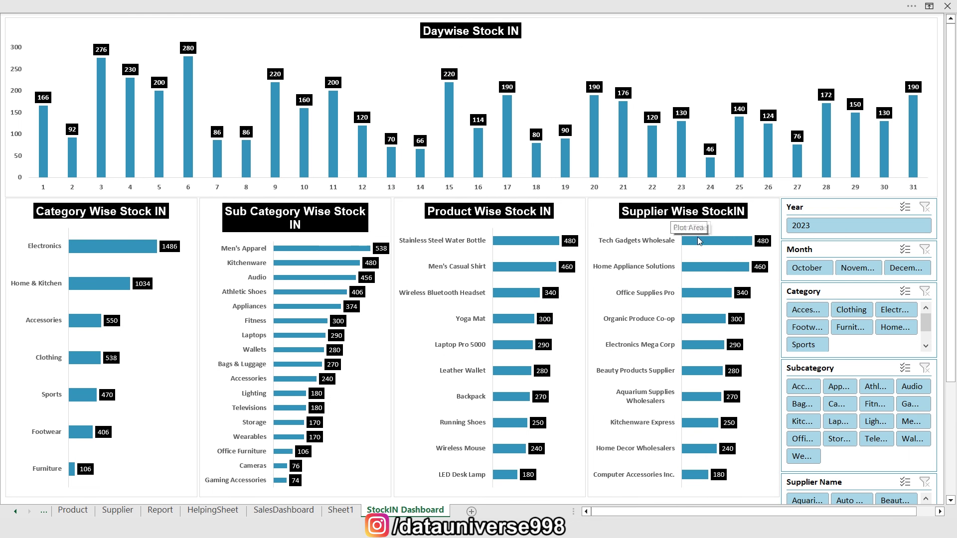
pyautogui.click(802, 313)
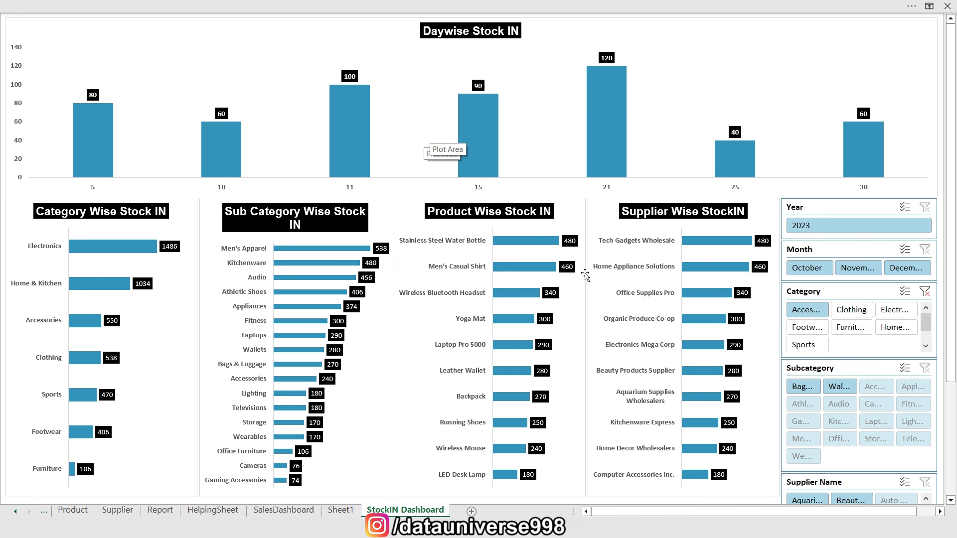
pyautogui.click(924, 291)
# Connect the Year slicer to the stockinproduct pivot report as well.
pyautogui.click(809, 208)
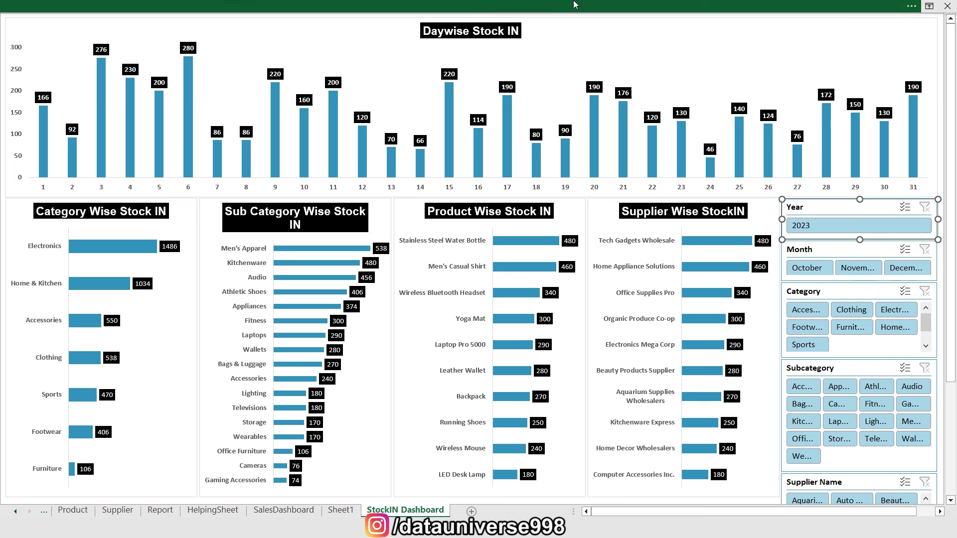
pyautogui.click(199, 6)
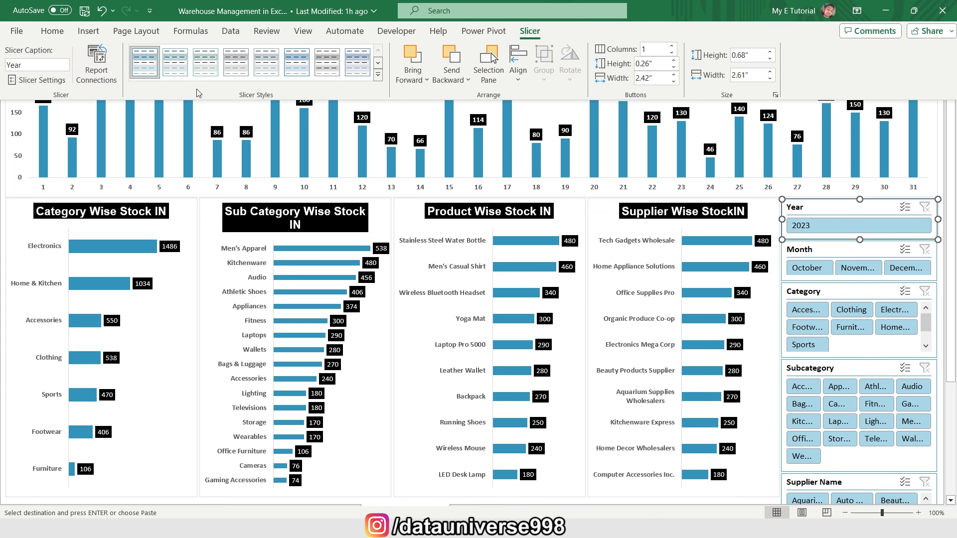
pyautogui.click(102, 66)
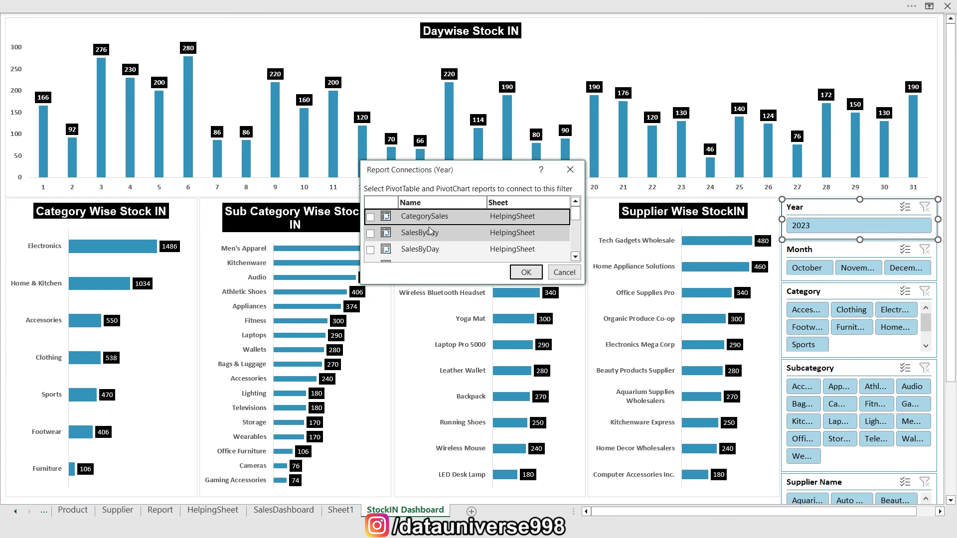
pyautogui.scroll(-5, 371, 234)
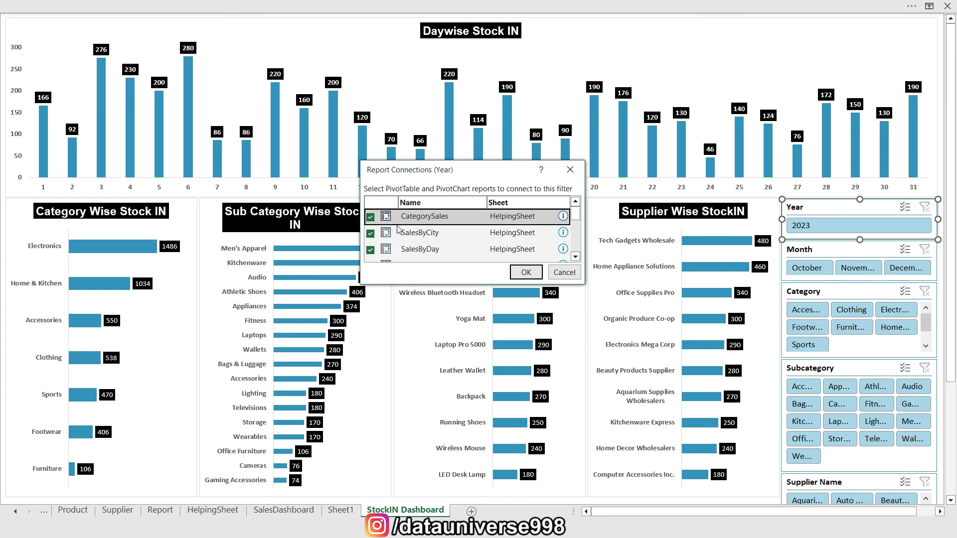
pyautogui.click(370, 252)
pyautogui.scroll(2, 371, 234)
pyautogui.scroll(-2, 372, 234)
pyautogui.click(526, 272)
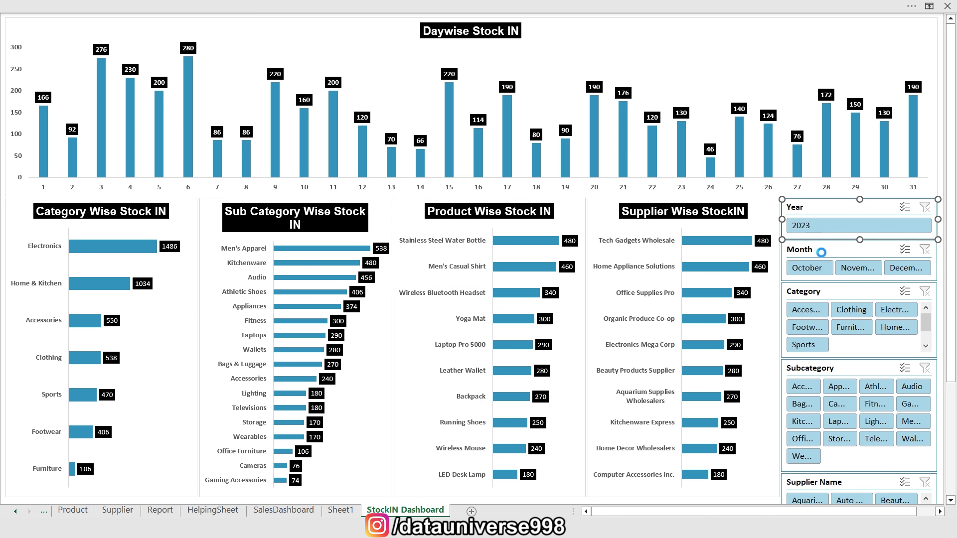
# Connect the Month and Category slicers to every pivot report.
pyautogui.click(821, 250)
pyautogui.click(339, 7)
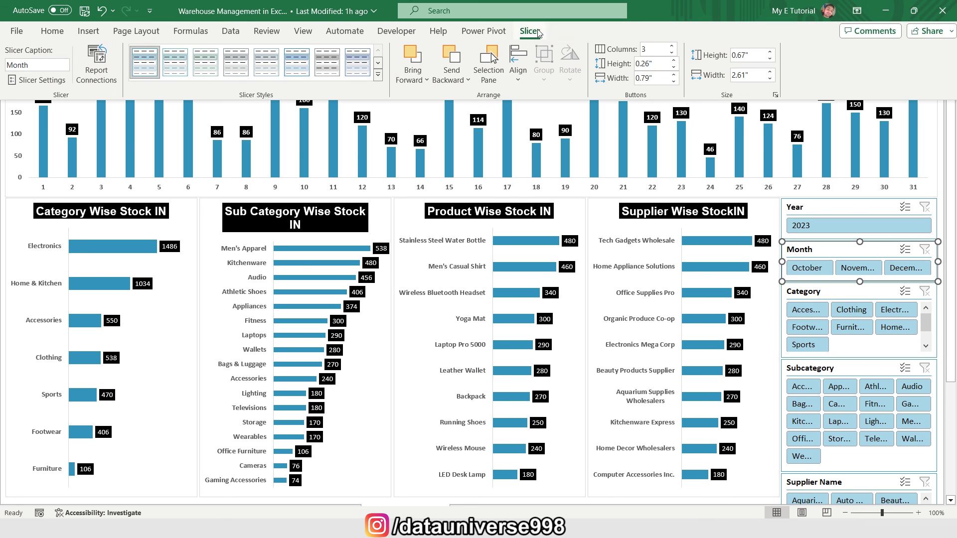
pyautogui.click(96, 62)
pyautogui.scroll(-2, 469, 234)
pyautogui.click(370, 258)
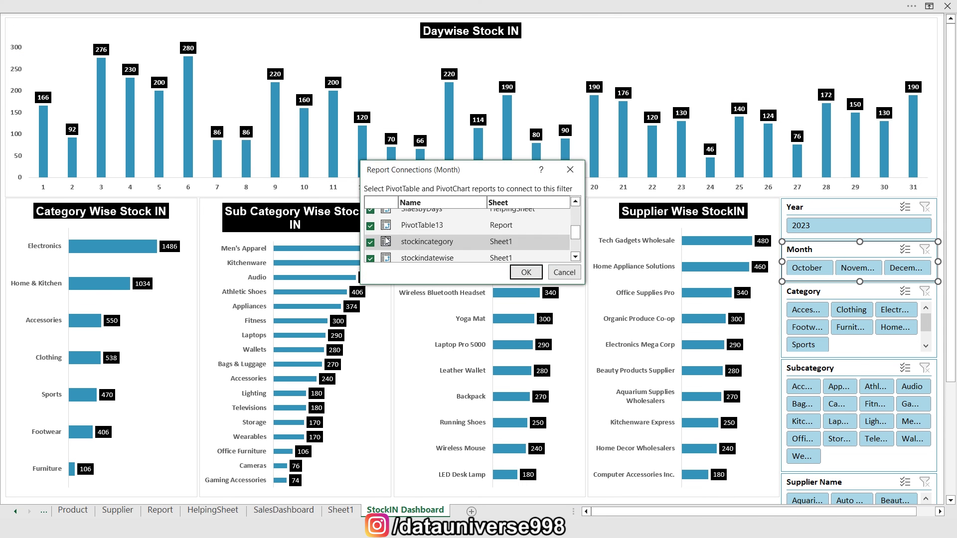
pyautogui.click(526, 272)
pyautogui.click(845, 294)
pyautogui.click(613, 4)
pyautogui.click(96, 63)
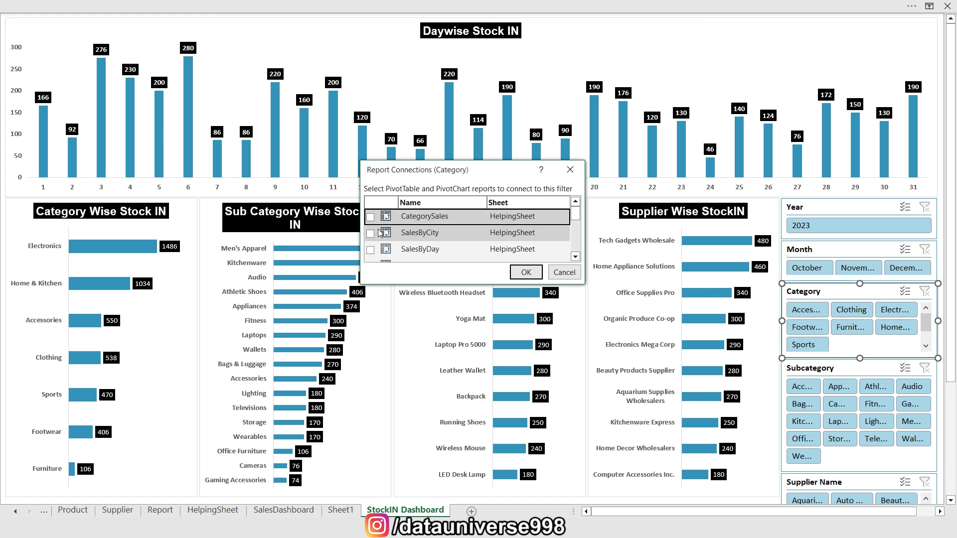
pyautogui.click(526, 272)
# Tick the remaining pivot report in the Subcategory slicer's report connections.
pyautogui.click(838, 369)
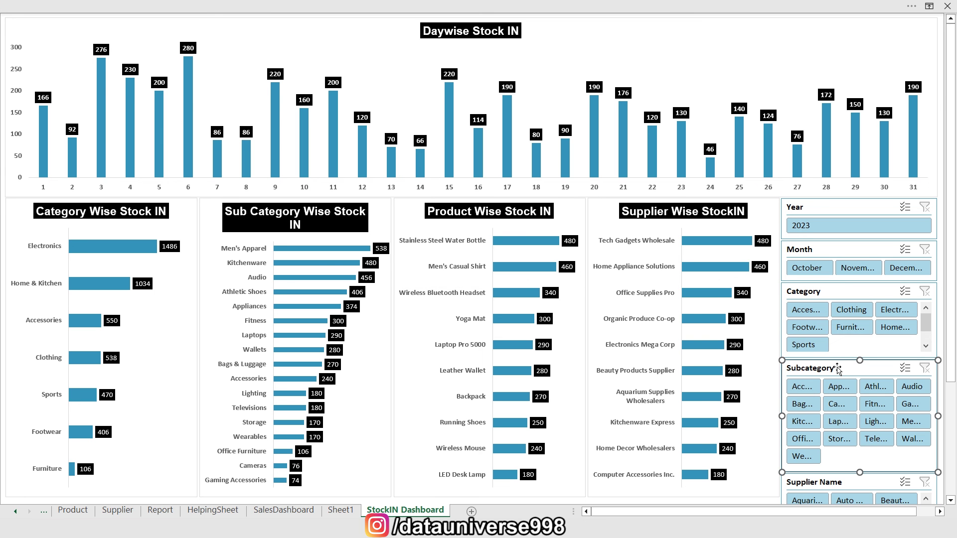
pyautogui.click(689, 6)
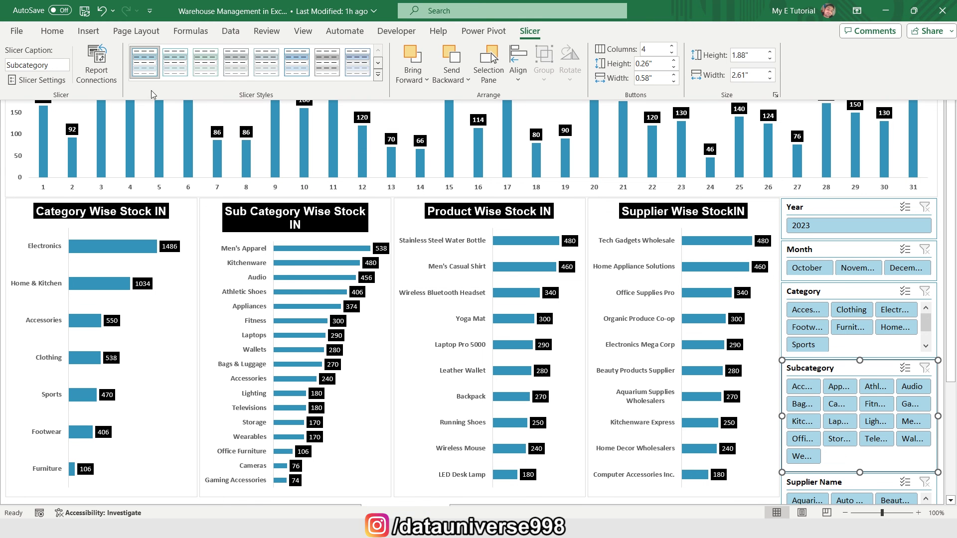
pyautogui.click(96, 63)
pyautogui.scroll(-3, 399, 234)
pyautogui.click(370, 229)
pyautogui.click(526, 272)
# Link the Supplier Name slicer to all remaining reports, then filter to Accessories to verify.
pyautogui.click(814, 482)
pyautogui.click(690, 6)
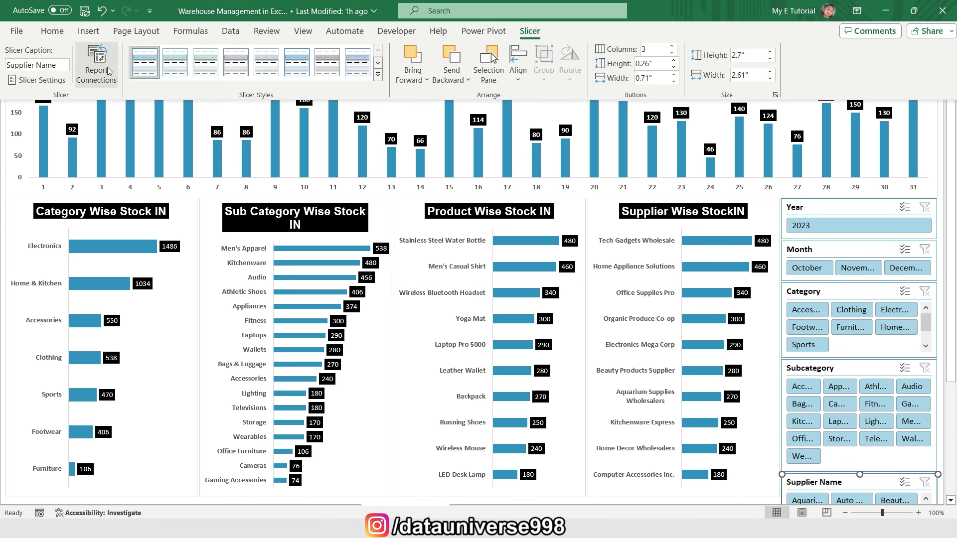
pyautogui.click(96, 62)
pyautogui.scroll(-3, 449, 234)
pyautogui.click(370, 229)
pyautogui.scroll(5, 385, 236)
pyautogui.click(526, 273)
pyautogui.click(815, 312)
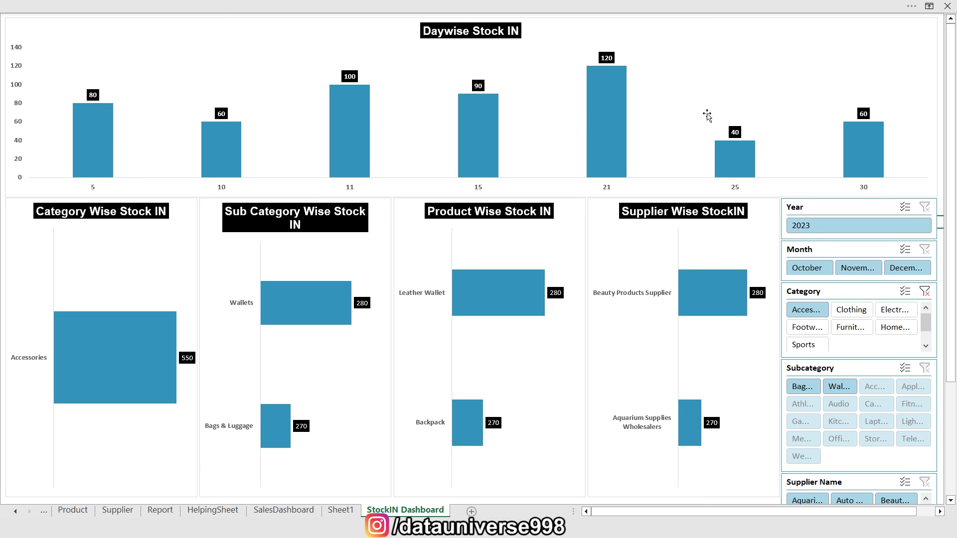
# Filter by Clothing, Electronics, then December, clearing the Category and Month slicer filters after.
pyautogui.moveTo(74, 355)
pyautogui.click(849, 314)
pyautogui.click(882, 314)
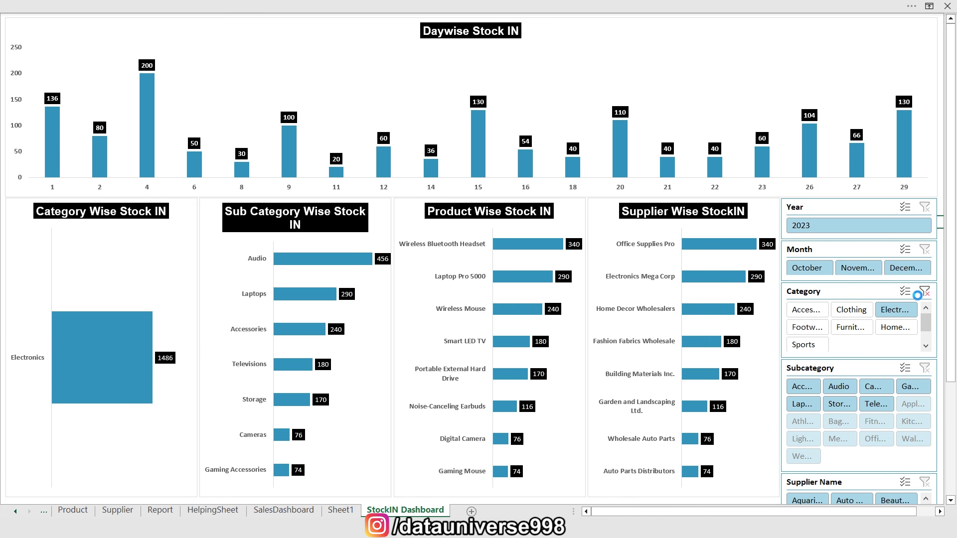
pyautogui.click(925, 291)
pyautogui.click(889, 271)
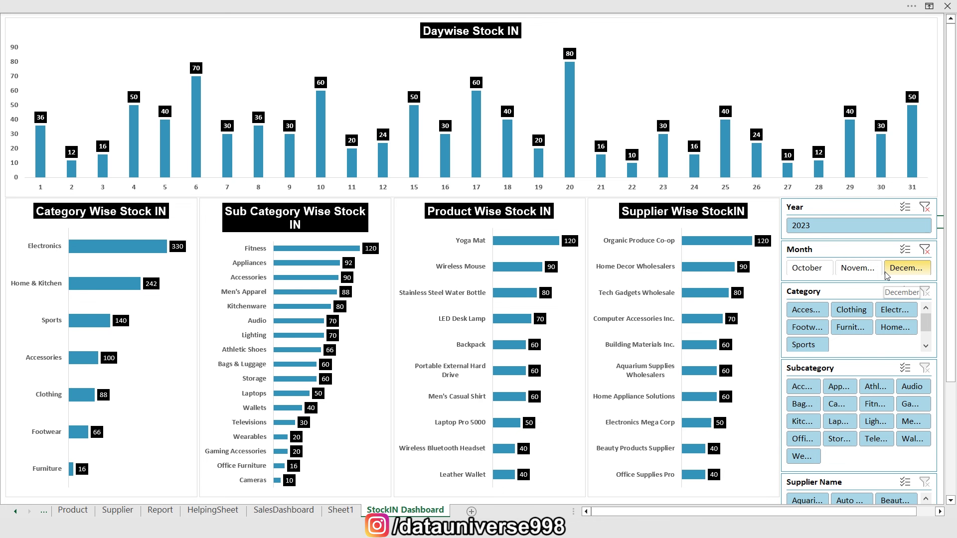
pyautogui.click(924, 250)
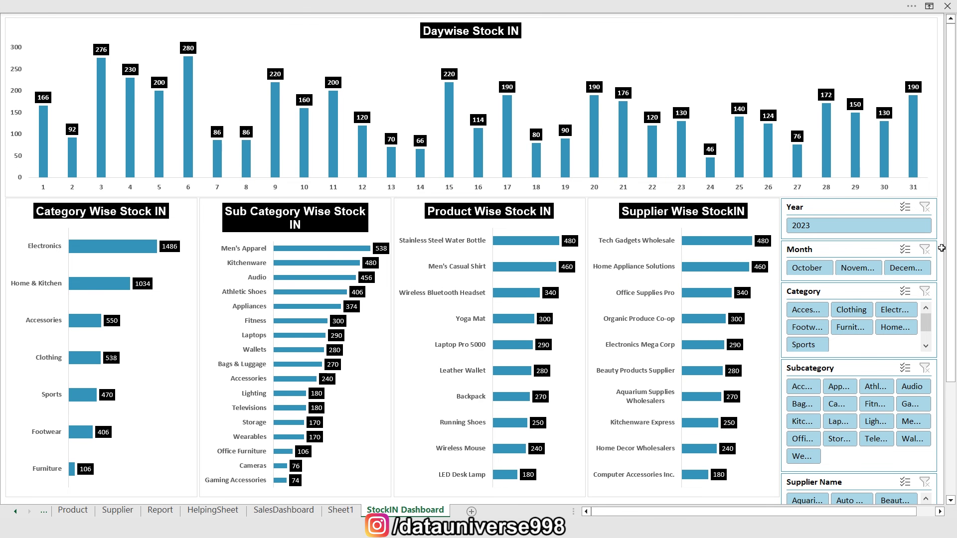
pyautogui.hotkey('ctrl', 'pageup')
pyautogui.hotkey('ctrl', 'pageup')
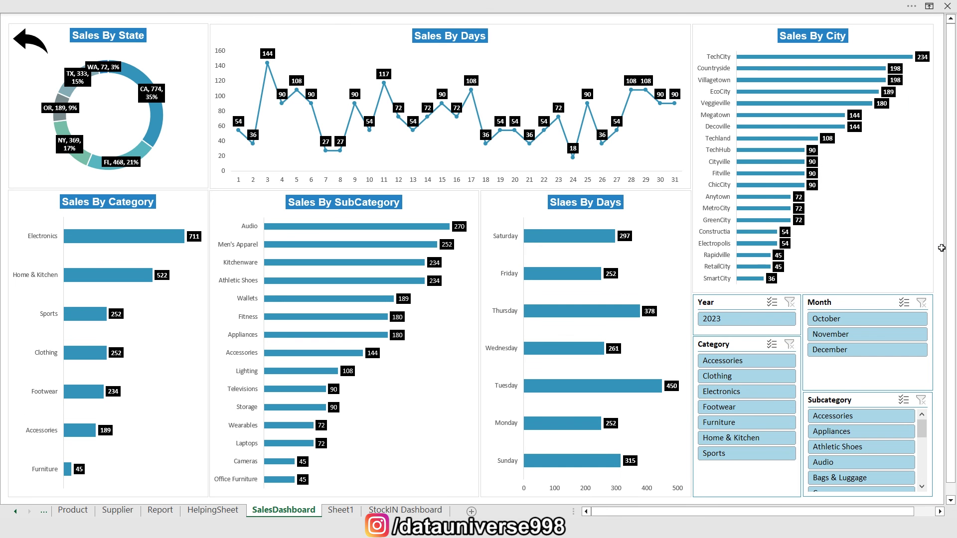
pyautogui.hotkey('ctrl', 'pageup')
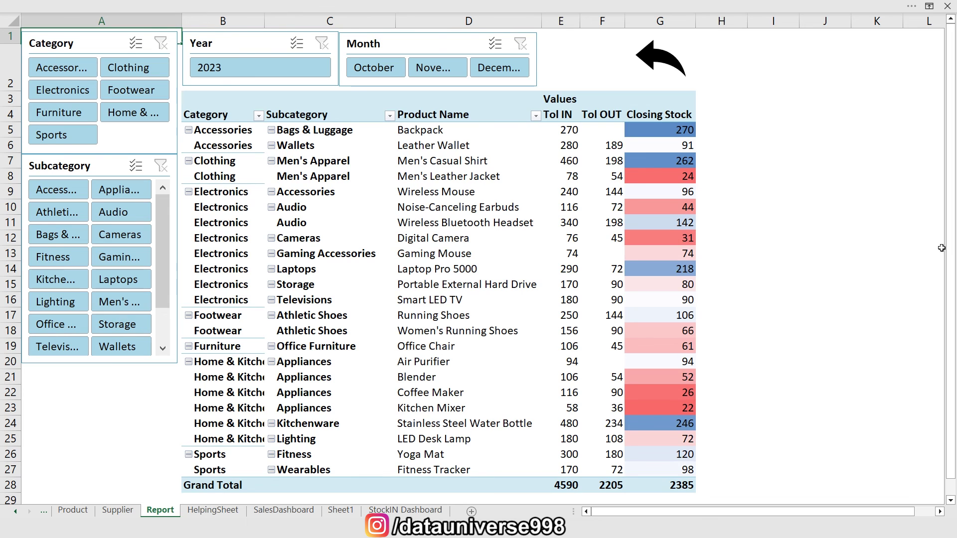
pyautogui.hotkey('ctrl', 'pageup')
pyautogui.hotkey('ctrl', 'pageup')
pyautogui.hotkey('ctrl', 'pageup')
pyautogui.hotkey('ctrl', 'pageup')
pyautogui.hotkey('ctrl', 'pageup')
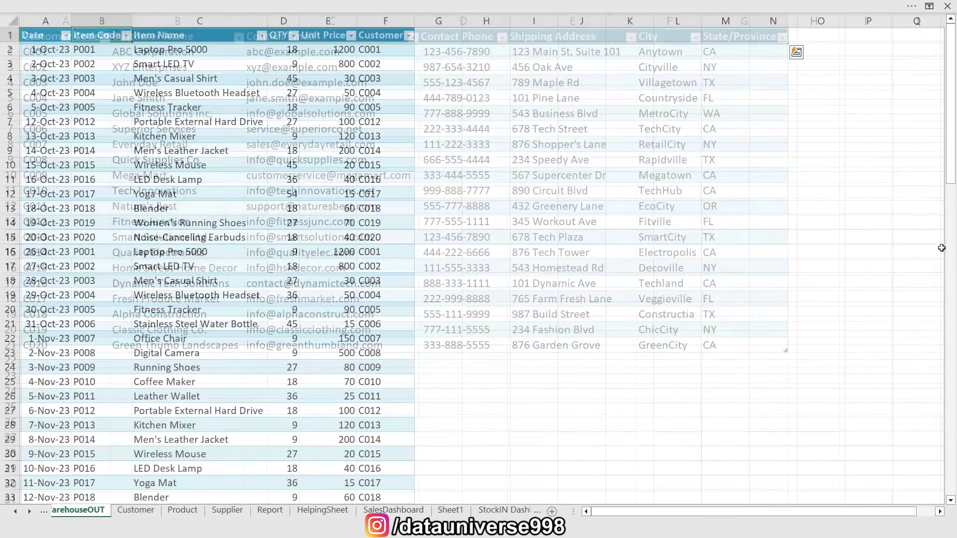
pyautogui.hotkey('ctrl', 'pagedown')
pyautogui.hotkey('ctrl', 'pagedown')
pyautogui.hotkey('ctrl', 'pagedown')
pyautogui.hotkey('ctrl', 'pagedown')
pyautogui.hotkey('ctrl', 'pagedown')
pyautogui.hotkey('ctrl', 'pagedown')
pyautogui.hotkey('ctrl', 'pagedown')
pyautogui.hotkey('ctrl', 'pagedown')
pyautogui.hotkey('ctrl', 'pagedown')
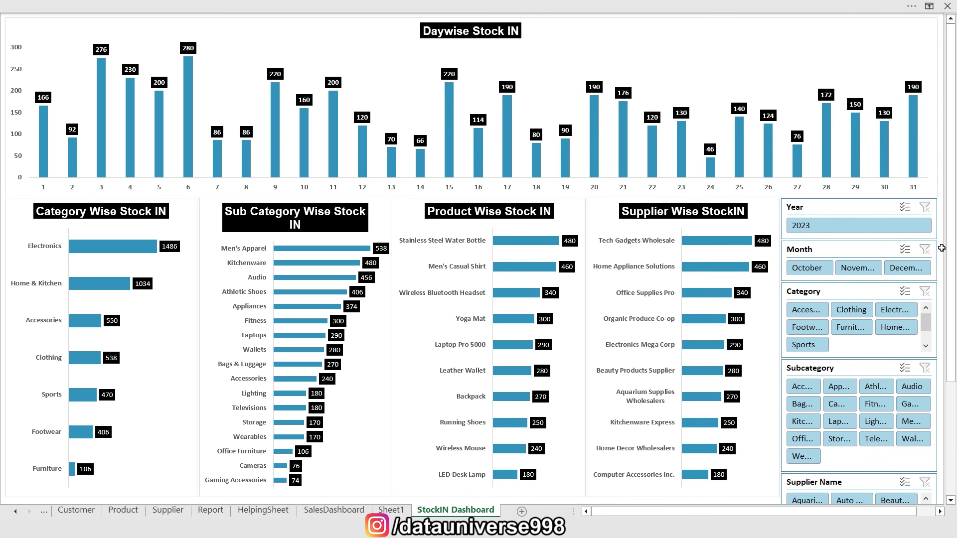